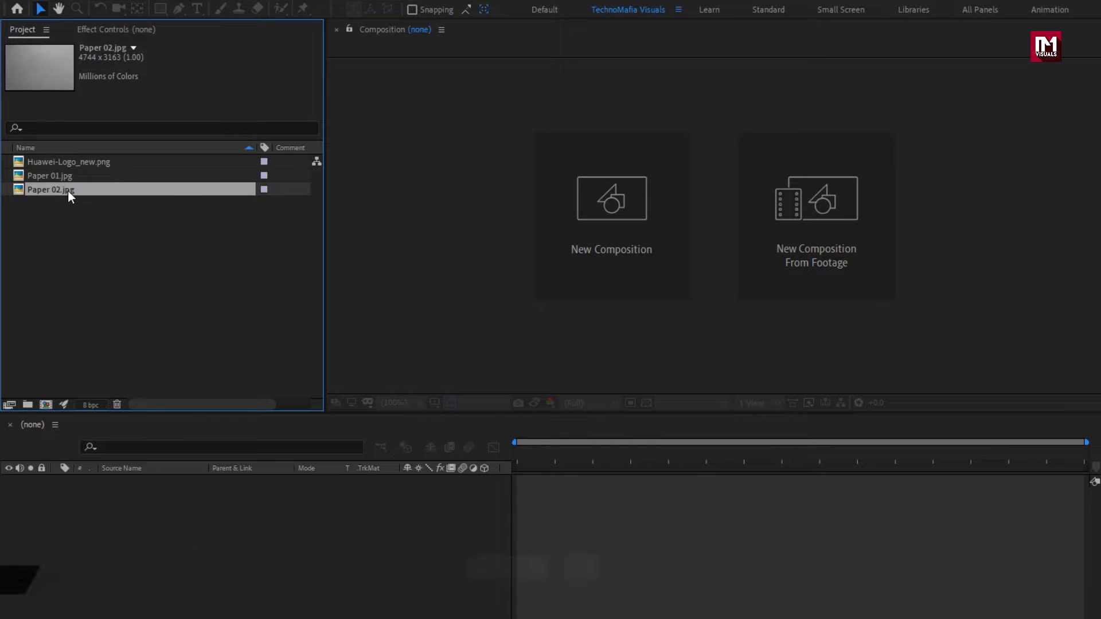
Step: Create a 1920 x 1080 HD composition named Logo with a duration of 5 seconds
key("ctrl+n")
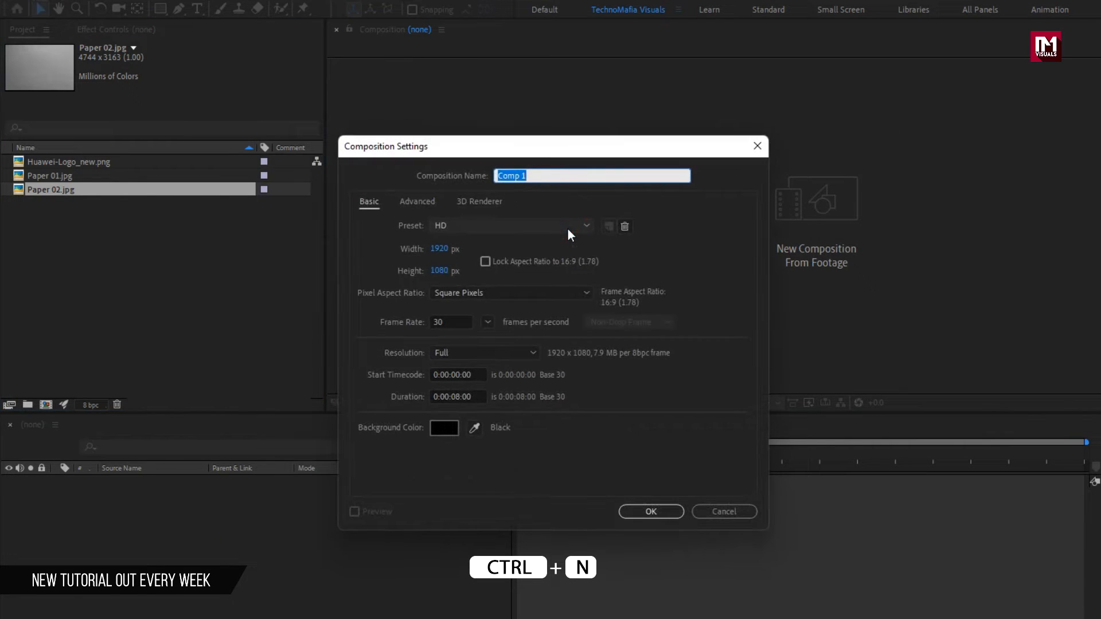
type("Logo")
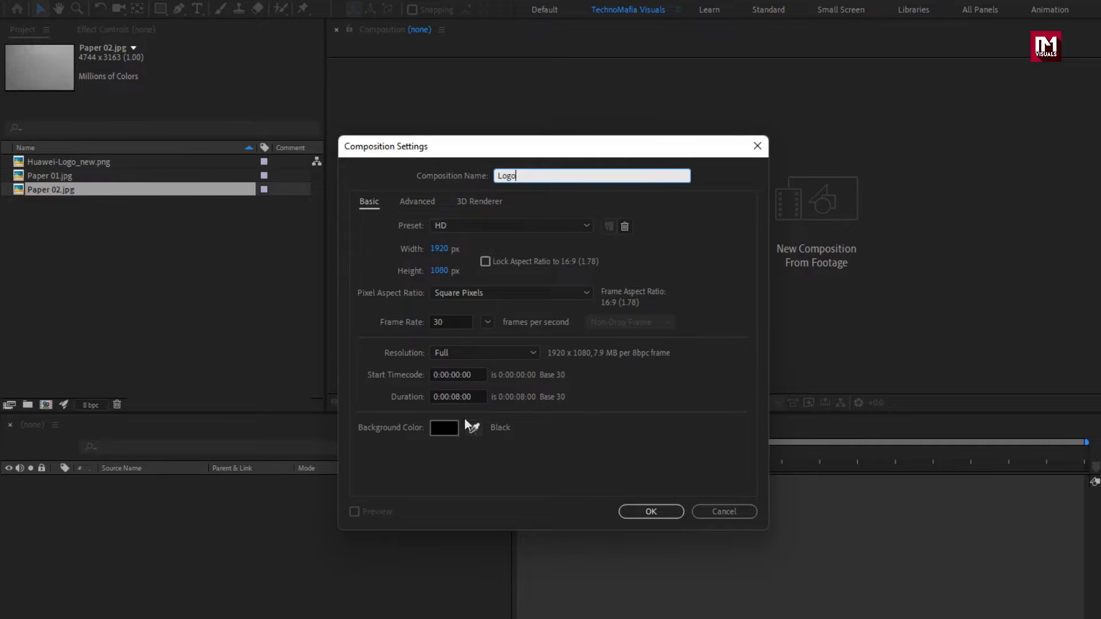
left_click(459, 397)
key("BackSpace")
type("5")
left_click(651, 511)
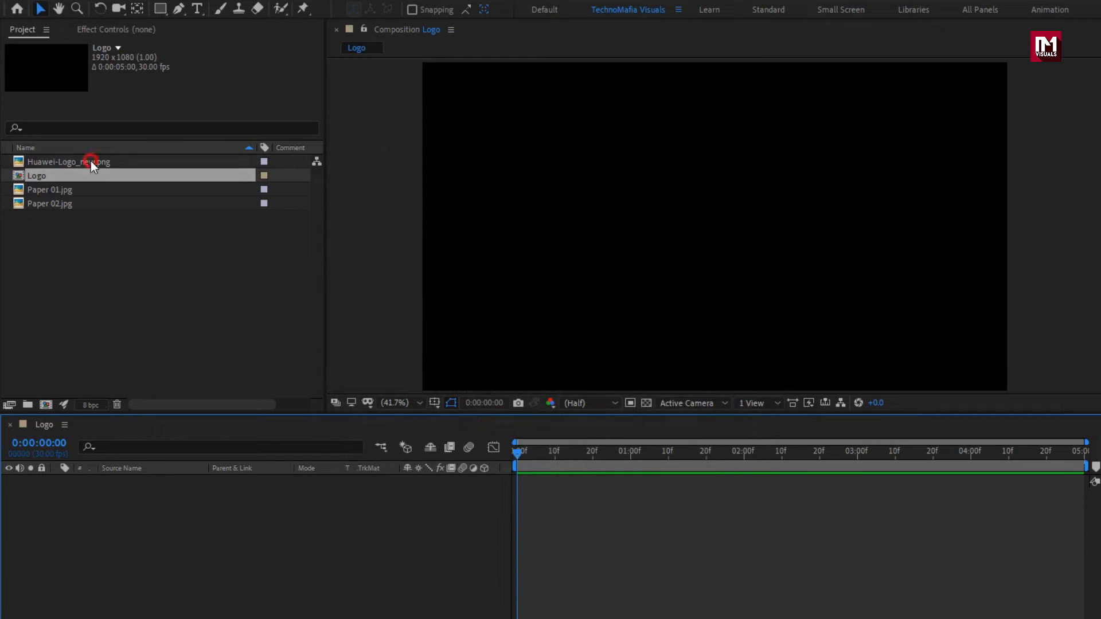
Step: Place Huawei-Logo_new.png in the Logo composition and scale it to 63%
left_click(91, 164)
left_click_drag(64, 164, 243, 485)
key("s")
left_click_drag(444, 496, 423, 496)
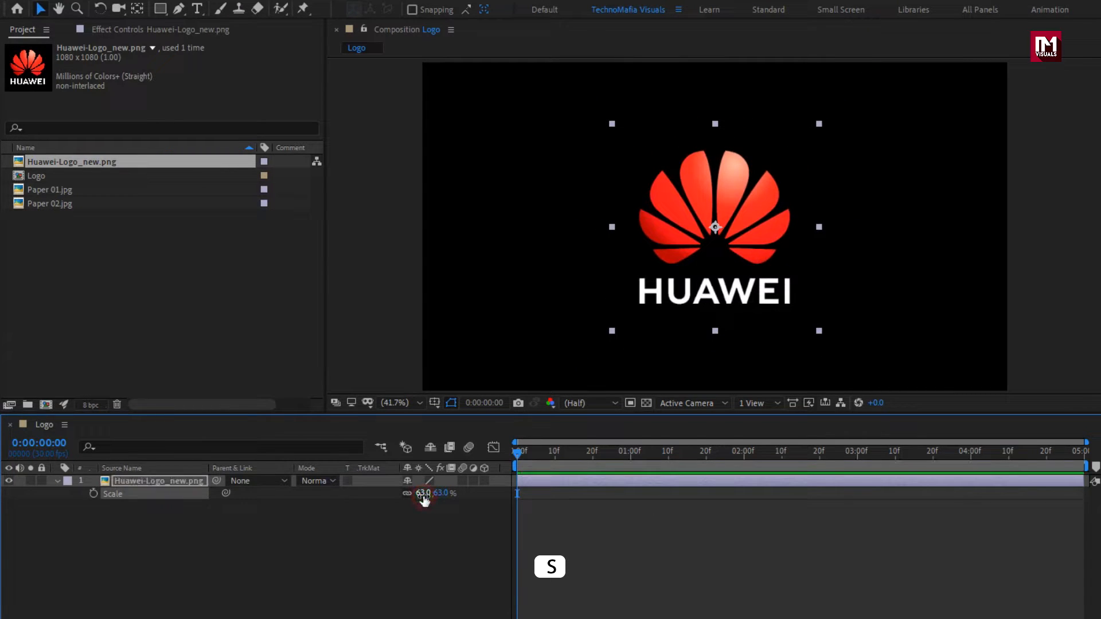
left_click(57, 480)
Step: Create a second HD composition named Logo_wipe_1
key("ctrl+n")
left_click(46, 405)
type("Logo_wipe_1")
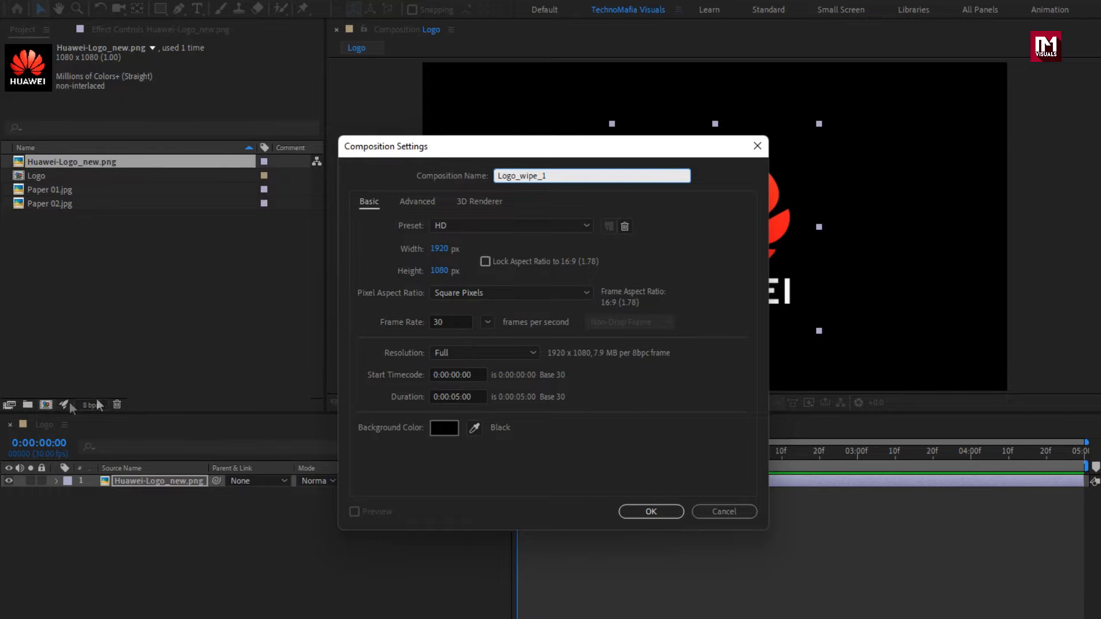
left_click(630, 508)
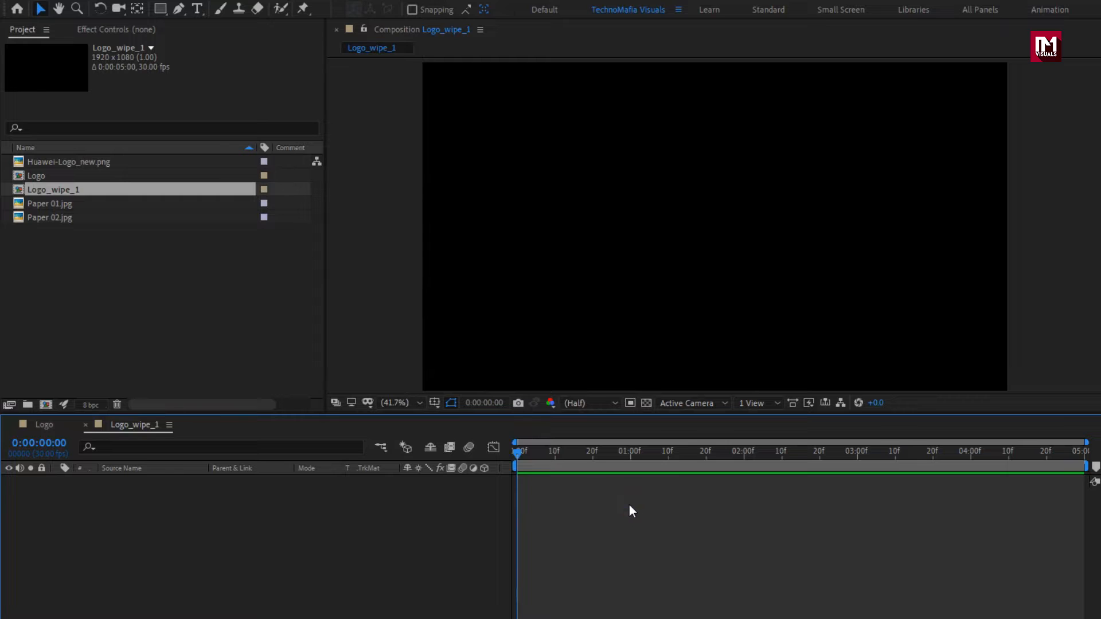
Step: Place the Logo composition in Logo_wipe_1 and add a full-frame rectangular mask to its layer
left_click_drag(36, 178, 179, 526)
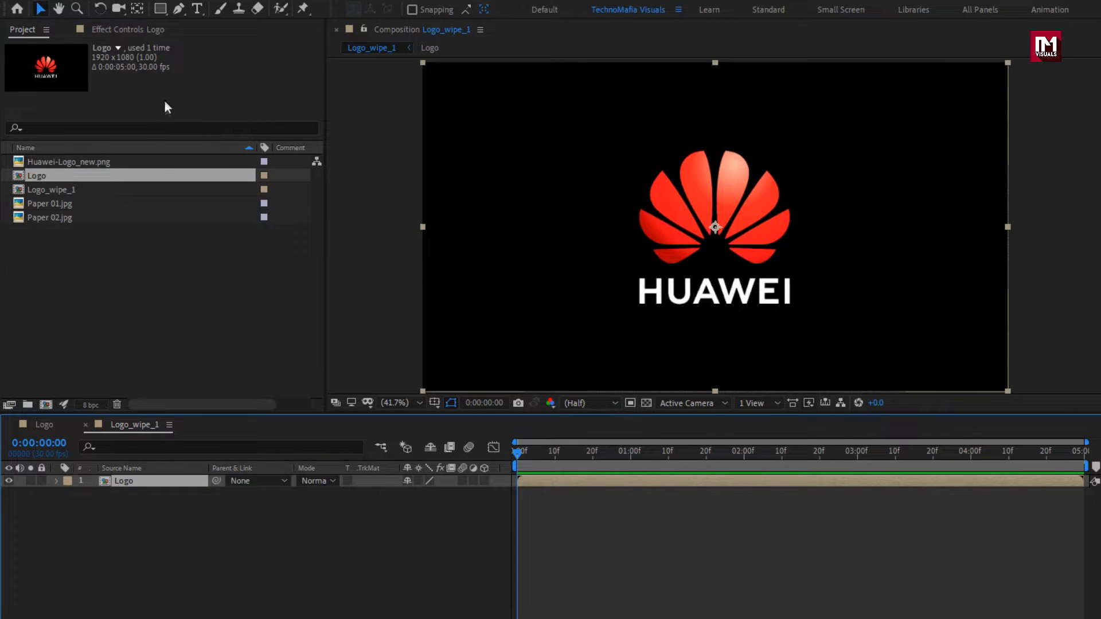
left_click(161, 10)
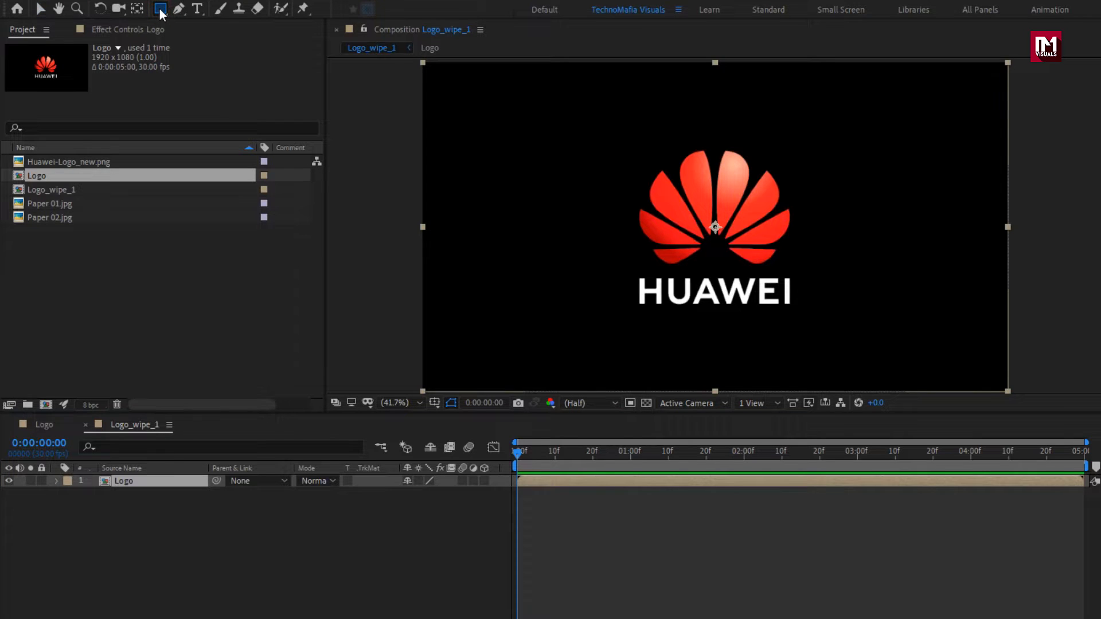
double_click(160, 9)
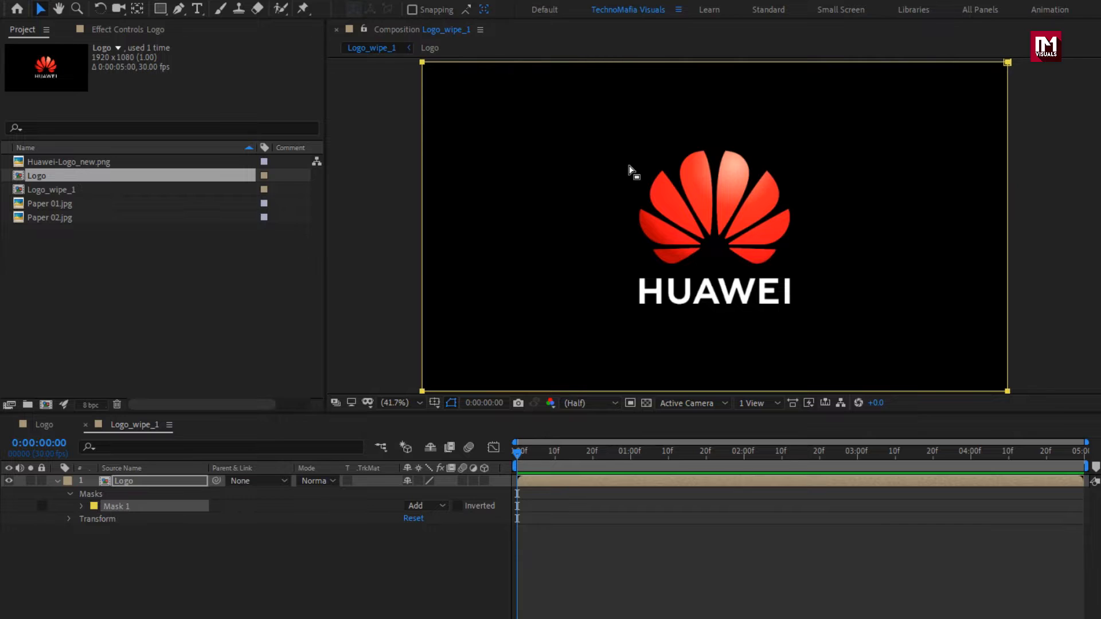
Step: Apply the Fill effect to the Logo layer
left_click(954, 48)
type("fill")
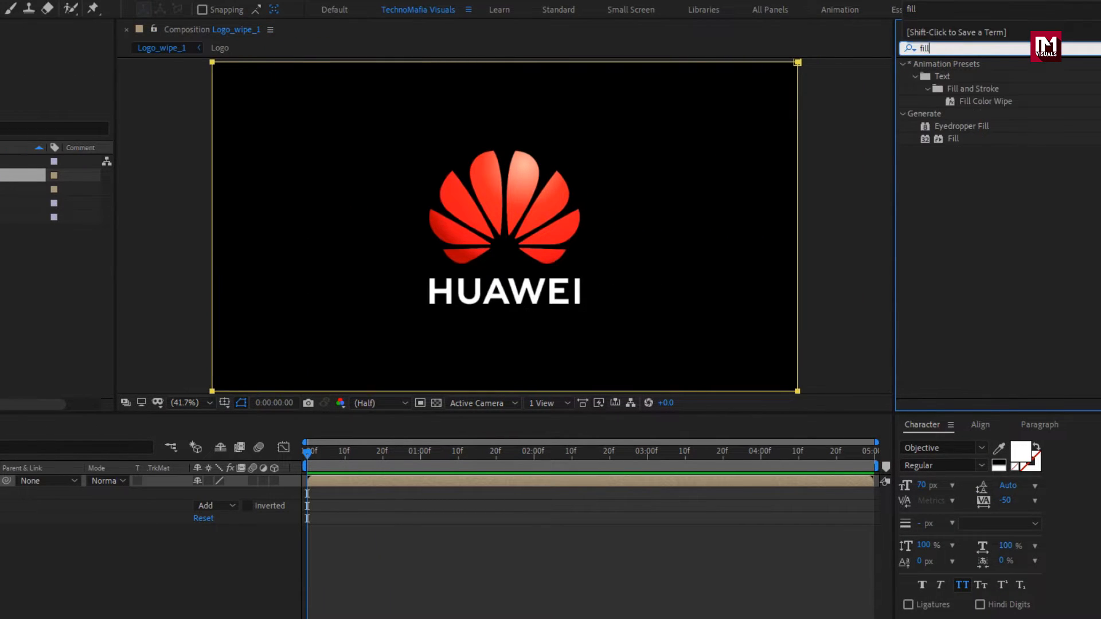
double_click(951, 138)
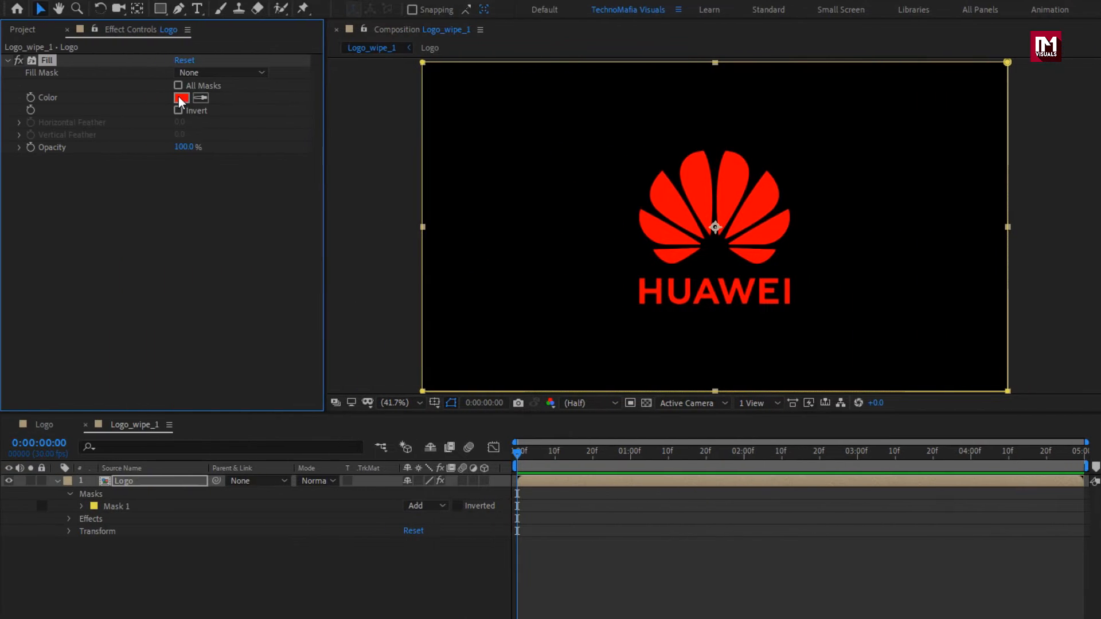
Step: Set the Fill effect's color to a pale yellow
left_click(181, 98)
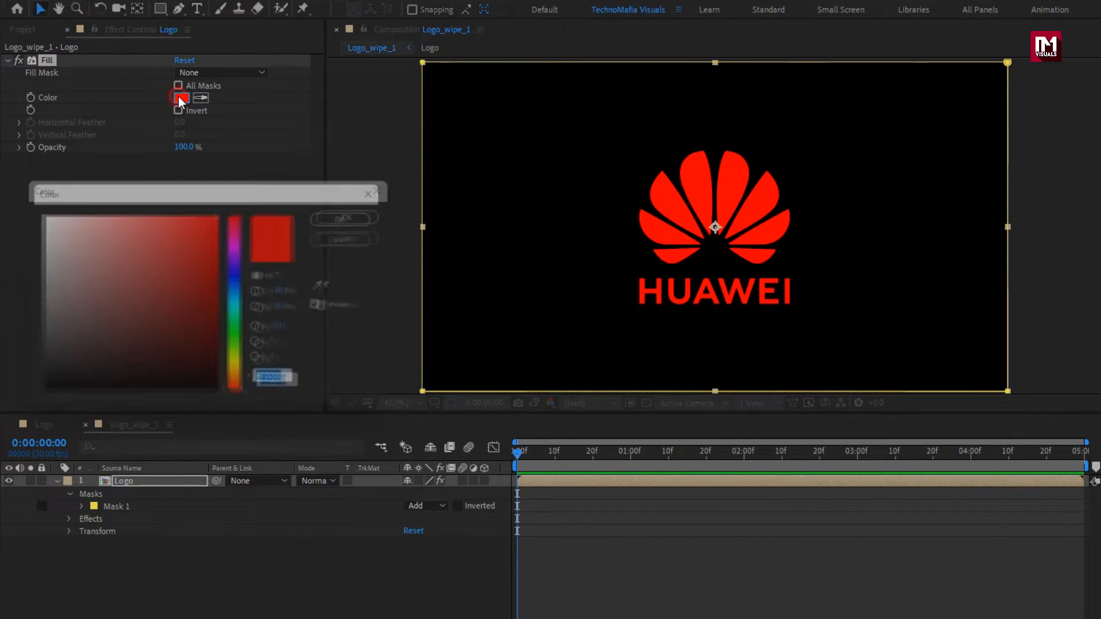
left_click(235, 375)
left_click_drag(235, 375, 235, 309)
mouse_move(76, 220)
left_mouse_down()
mouse_move(91, 278)
mouse_move(109, 229)
left_mouse_up()
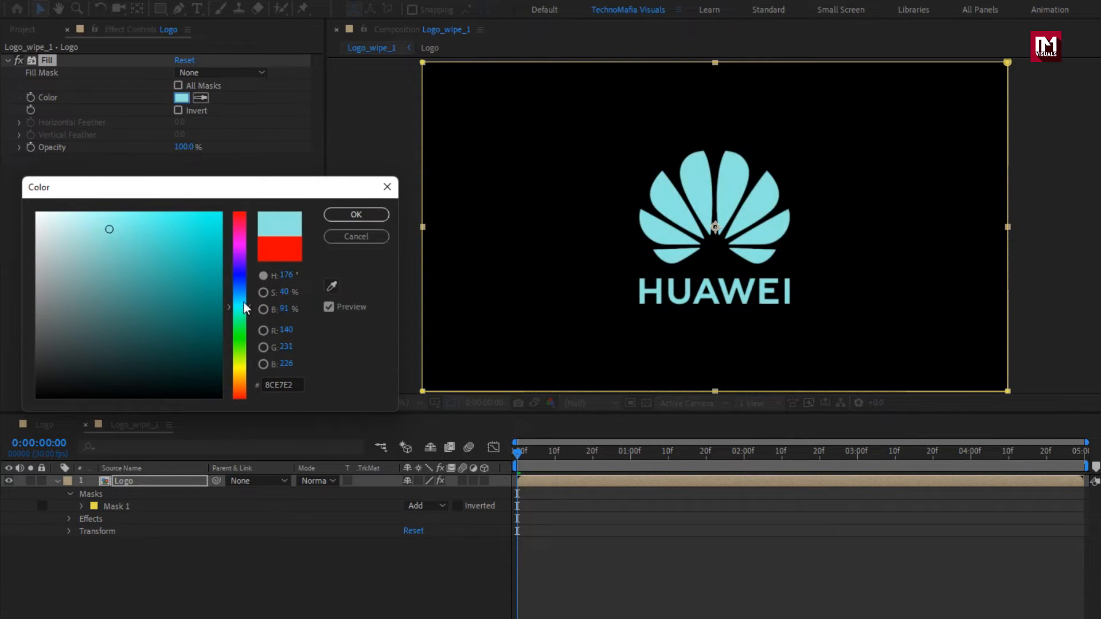
left_click_drag(242, 308, 241, 371)
left_click(339, 217)
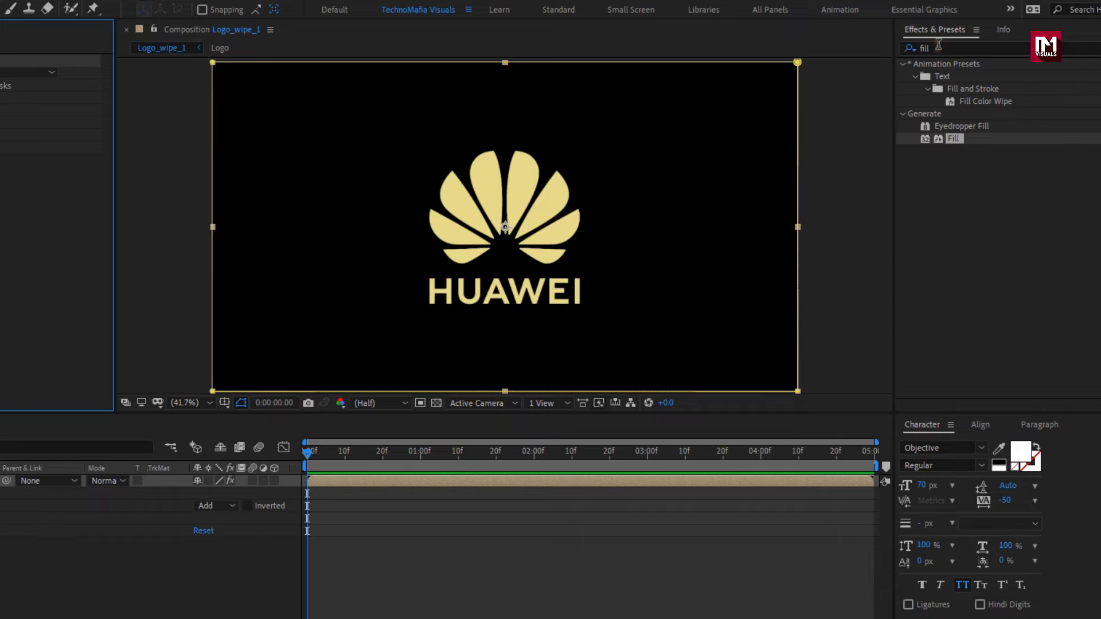
Step: Apply the Scribble effect to the Logo layer
left_click(905, 52)
type("scri")
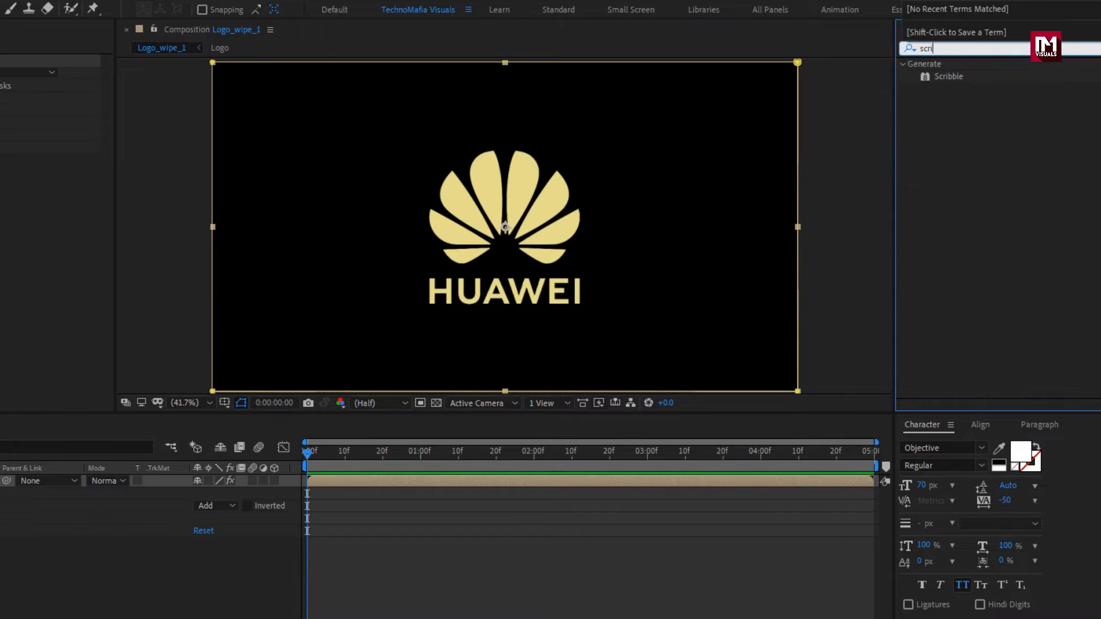
double_click(950, 79)
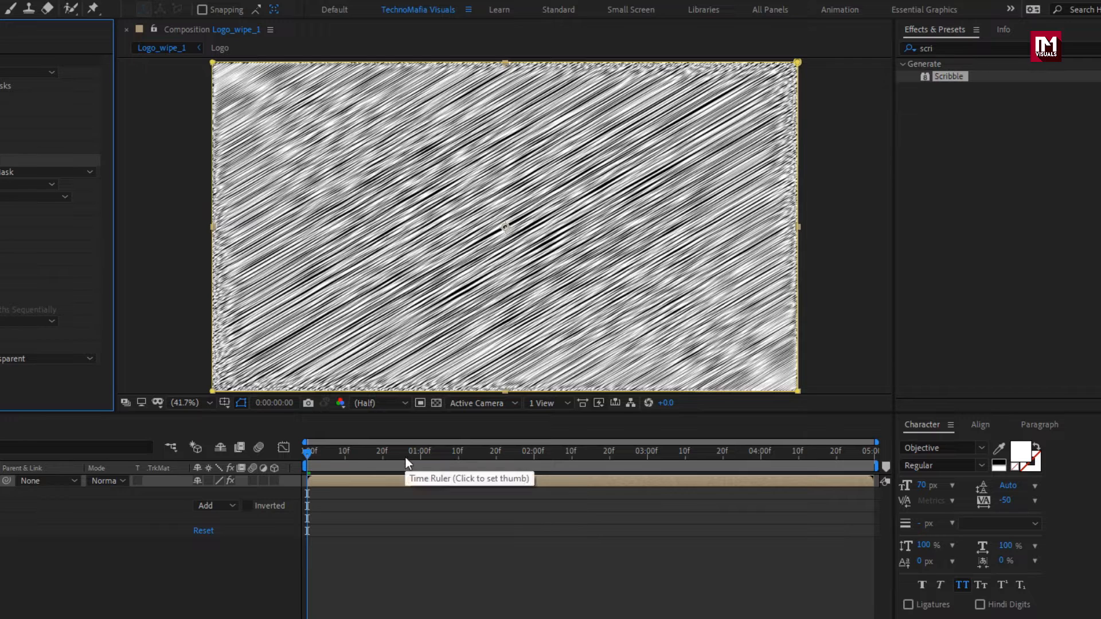
Step: Keyframe the Scribble effect's Stroke Width from 0.1 at 0:00:00:00 to 20 at 0:00:02:00
left_click(305, 451)
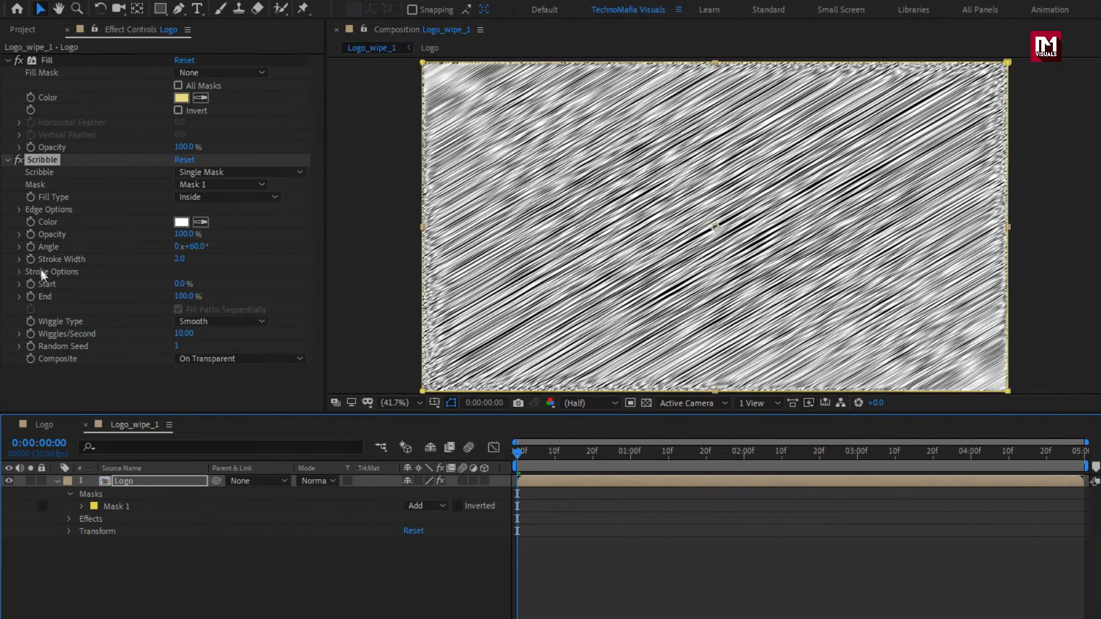
left_click(32, 258)
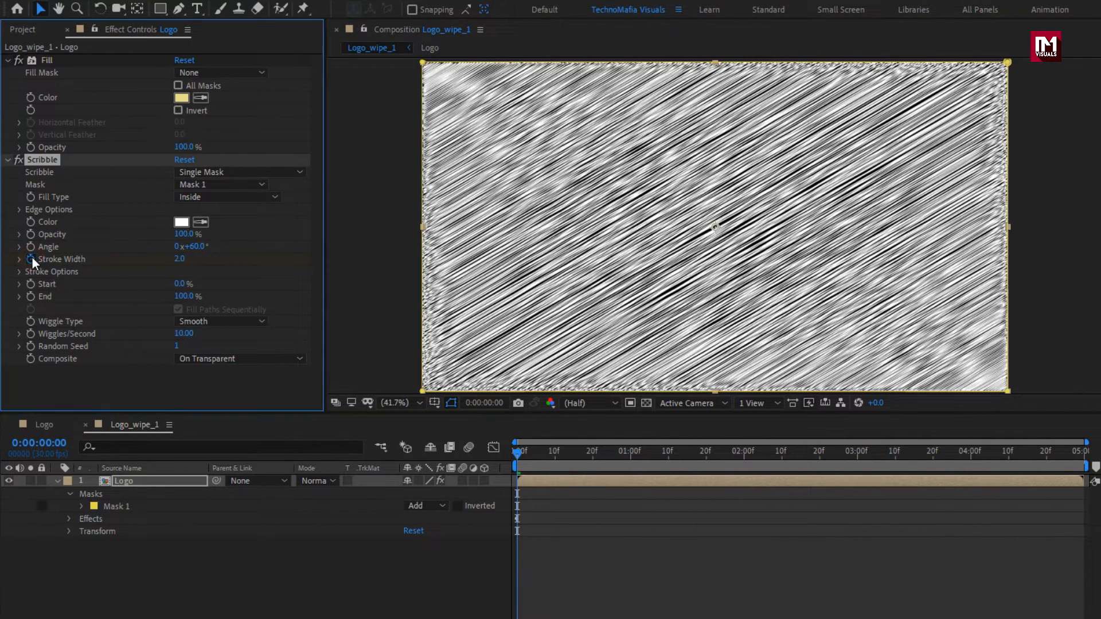
left_click_drag(177, 258, 153, 257)
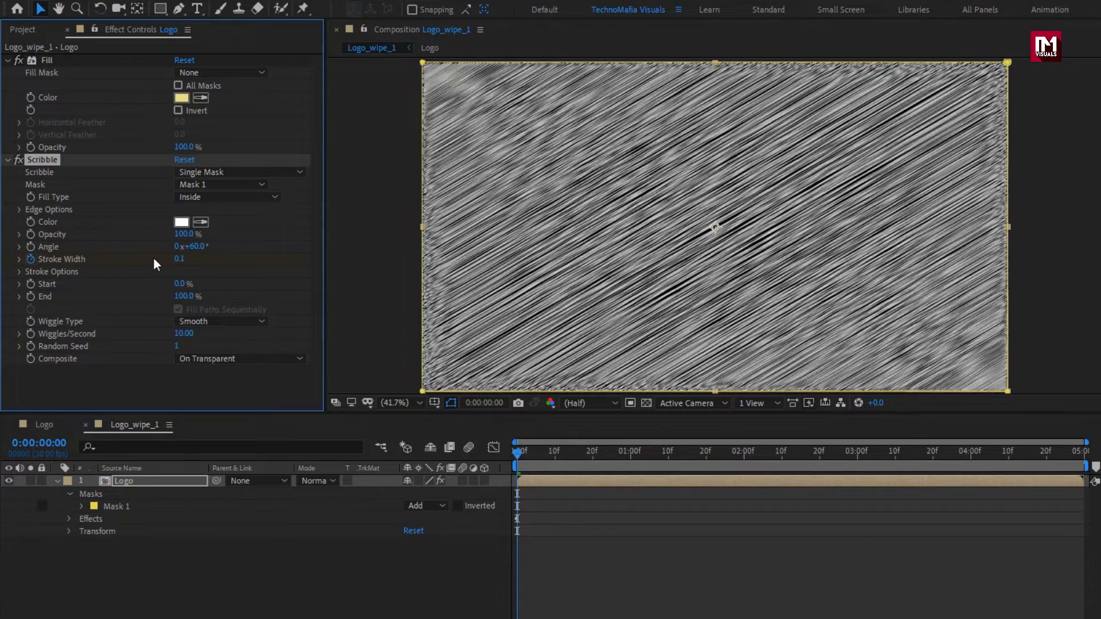
left_click_drag(555, 454, 744, 456)
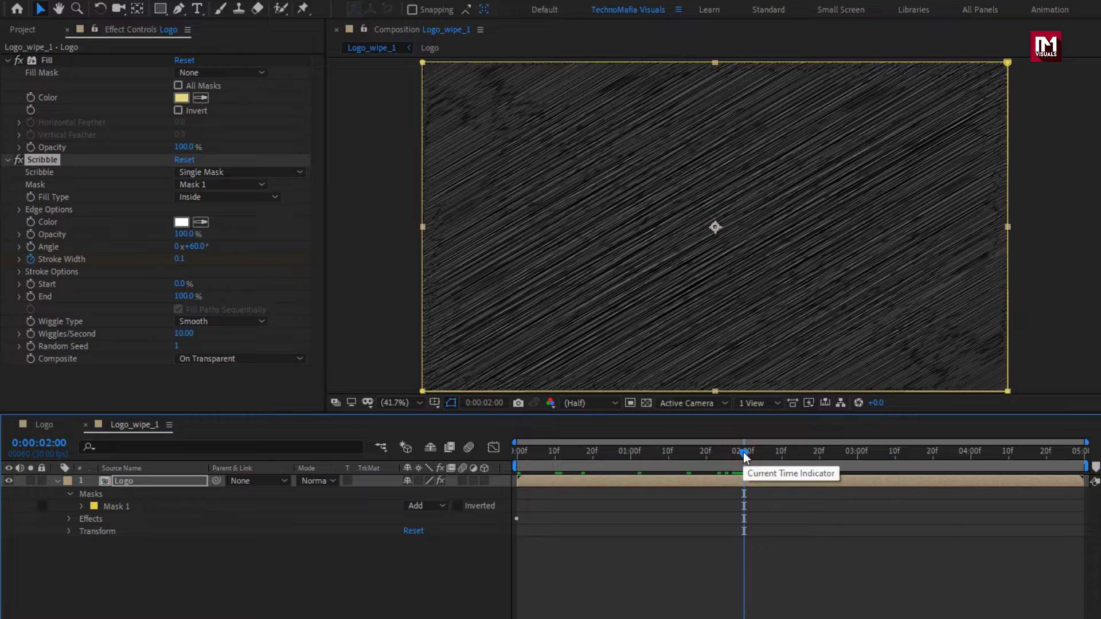
left_click(181, 261)
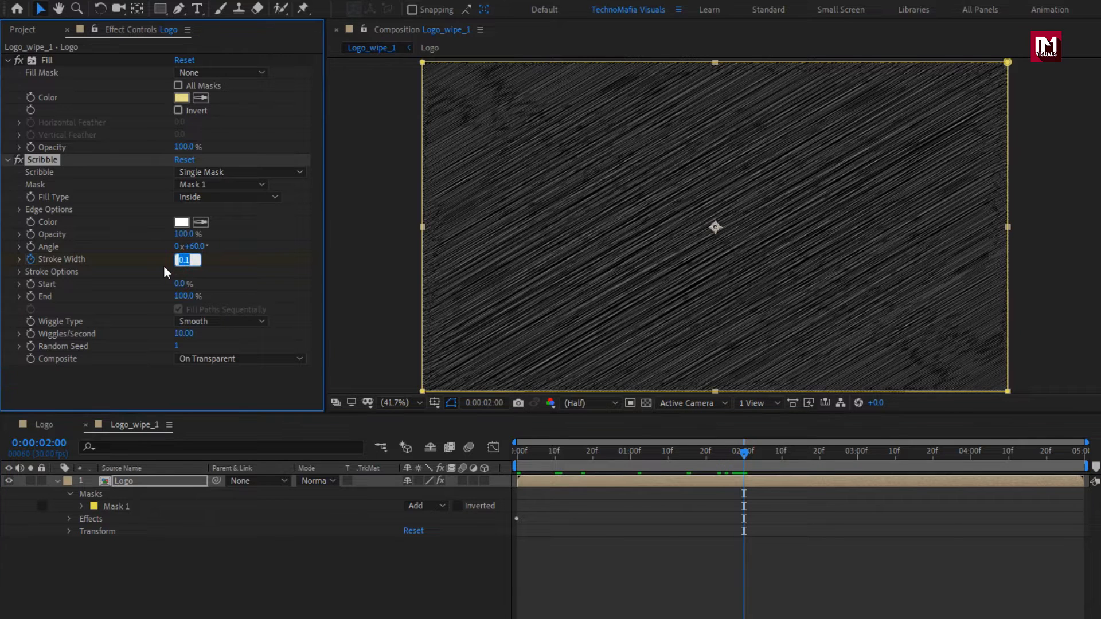
type("20")
key("Return")
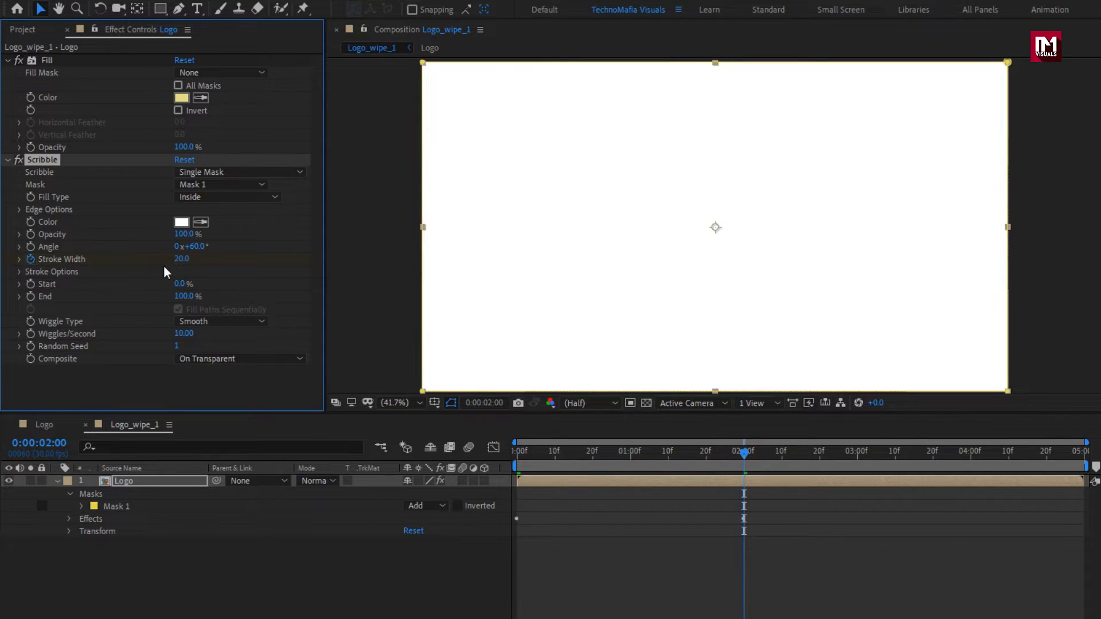
Step: Reveal the Logo layer's keyframes and apply Easy Ease to both Stroke Width keyframes
mouse_move(680, 455)
left_mouse_down()
mouse_move(544, 456)
mouse_move(637, 456)
left_mouse_up()
key("u")
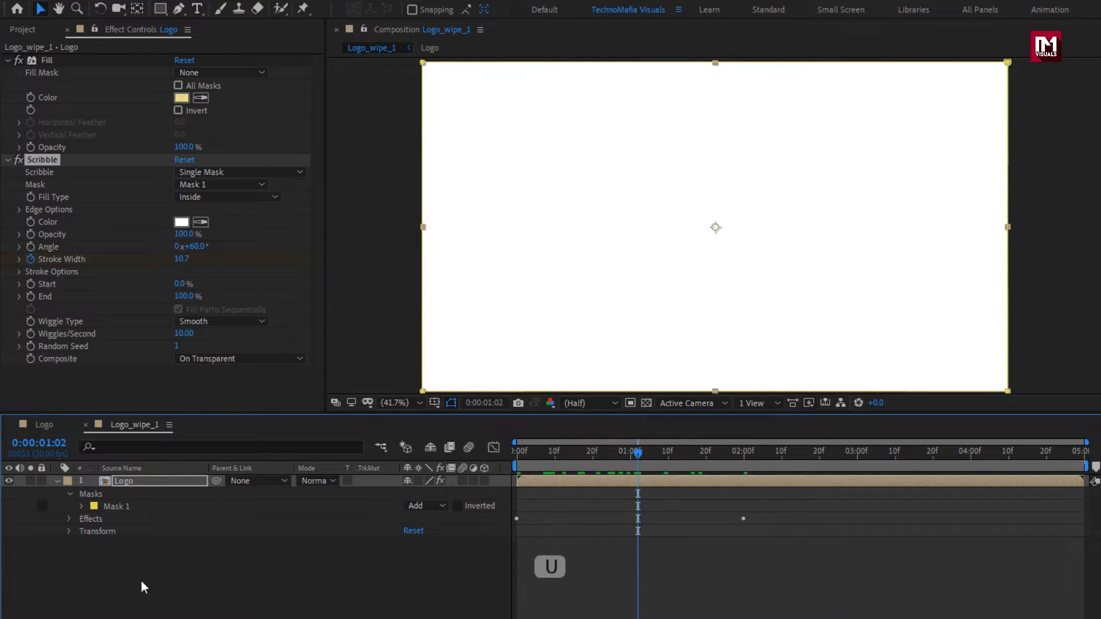
left_click(156, 484)
key("u")
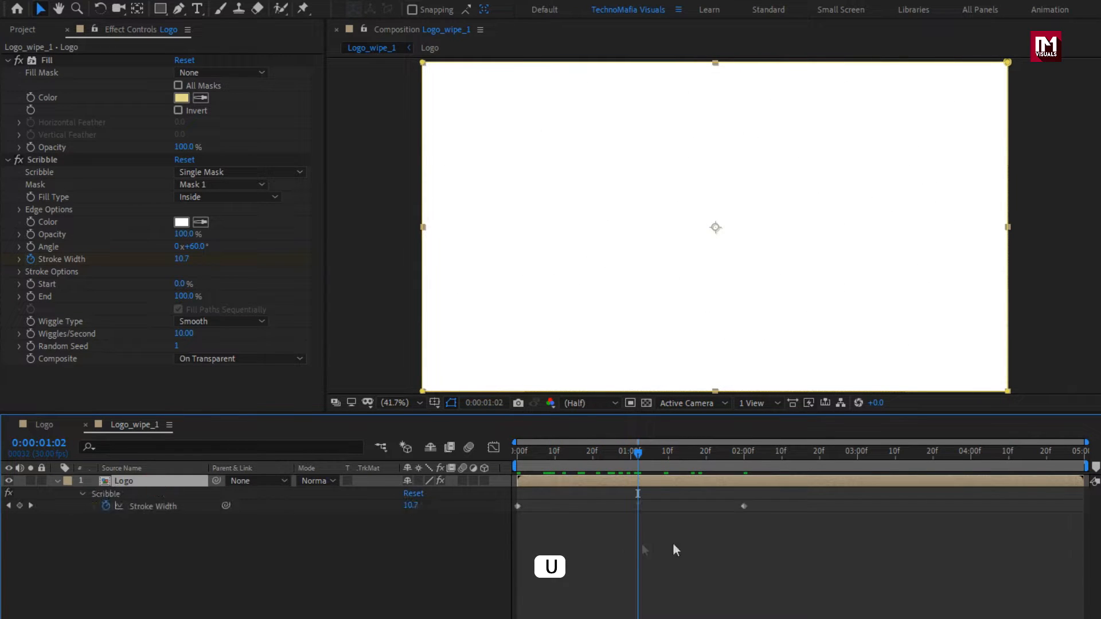
left_click_drag(756, 501, 513, 522)
right_click(518, 507)
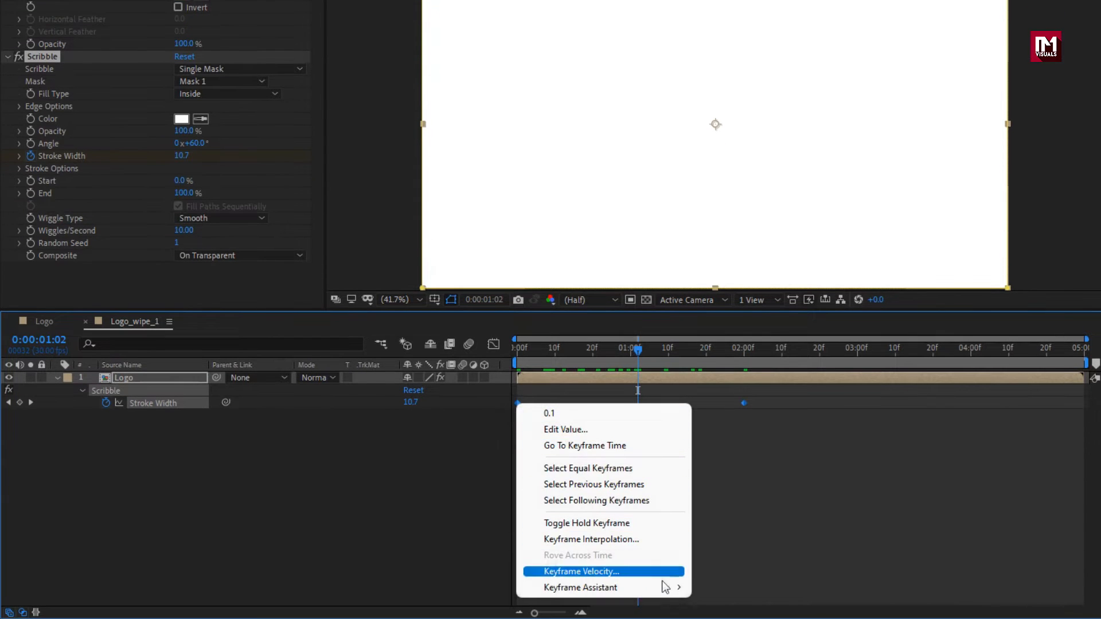
mouse_move(664, 586)
left_click(728, 477)
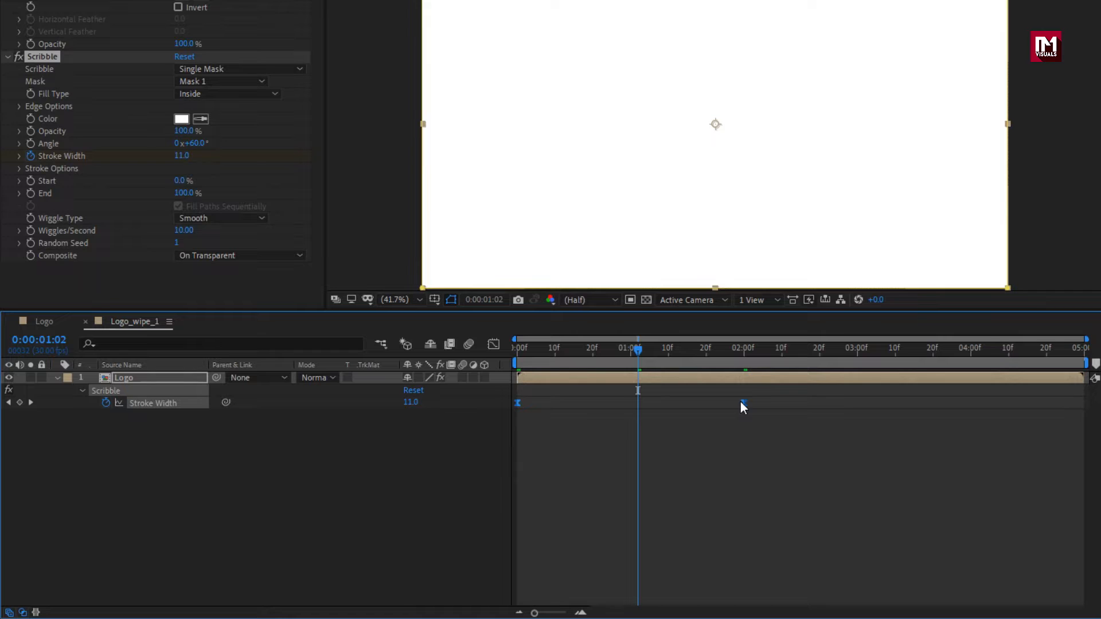
Step: Keyframe the Scribble effect's End value at 100% at 0:00:04:00 and 0% at 0:00:00:00
mouse_move(854, 350)
left_mouse_down()
mouse_move(1073, 352)
mouse_move(970, 356)
left_mouse_up()
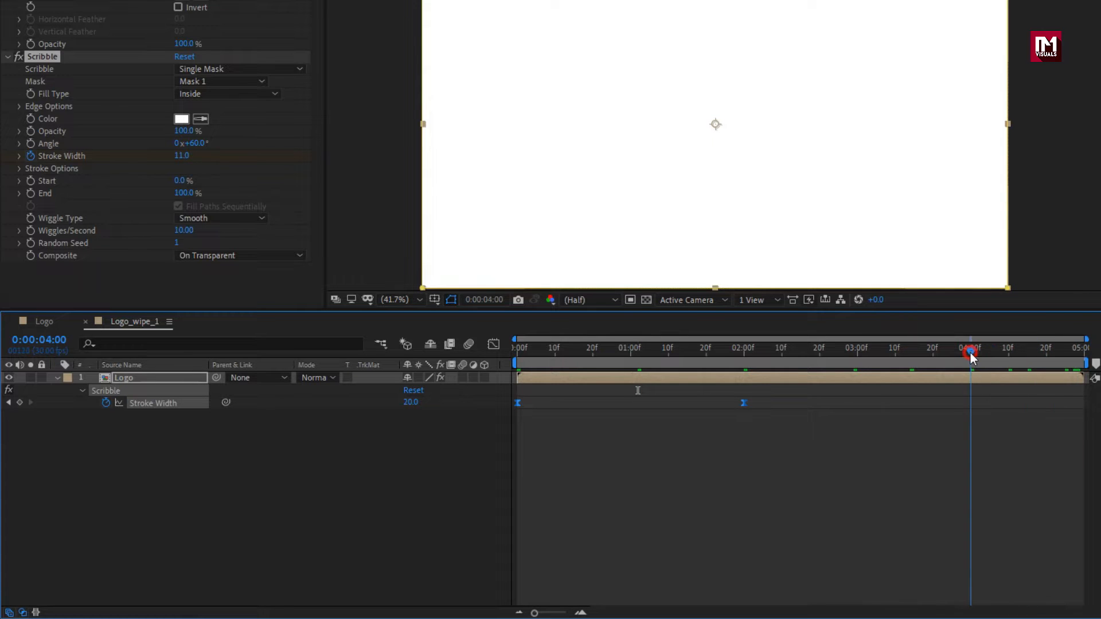
left_click(29, 194)
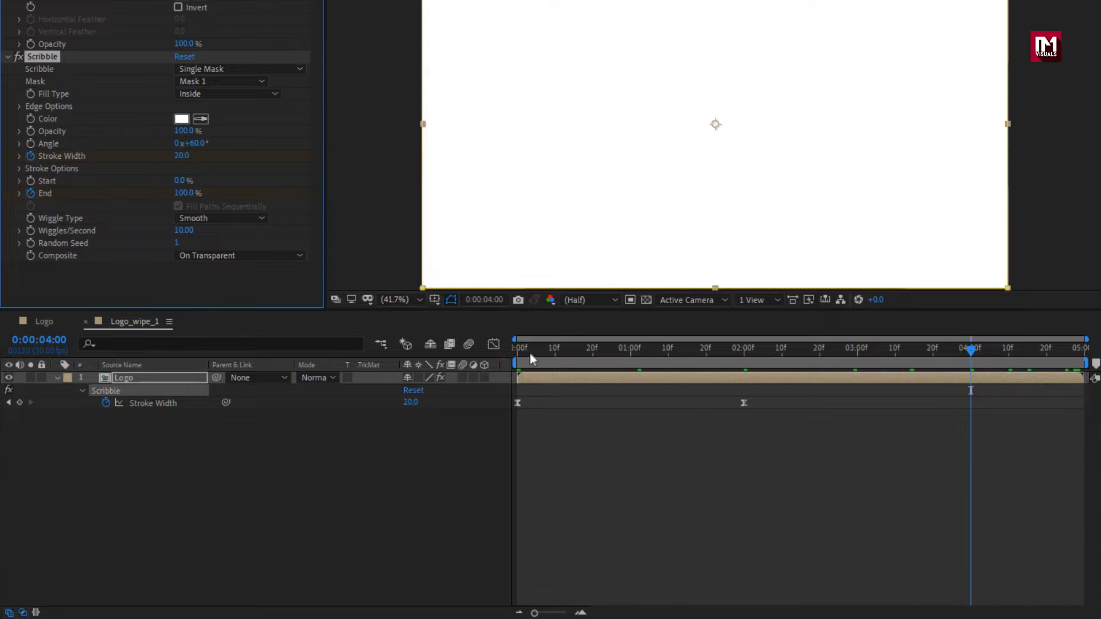
left_click_drag(531, 360, 500, 353)
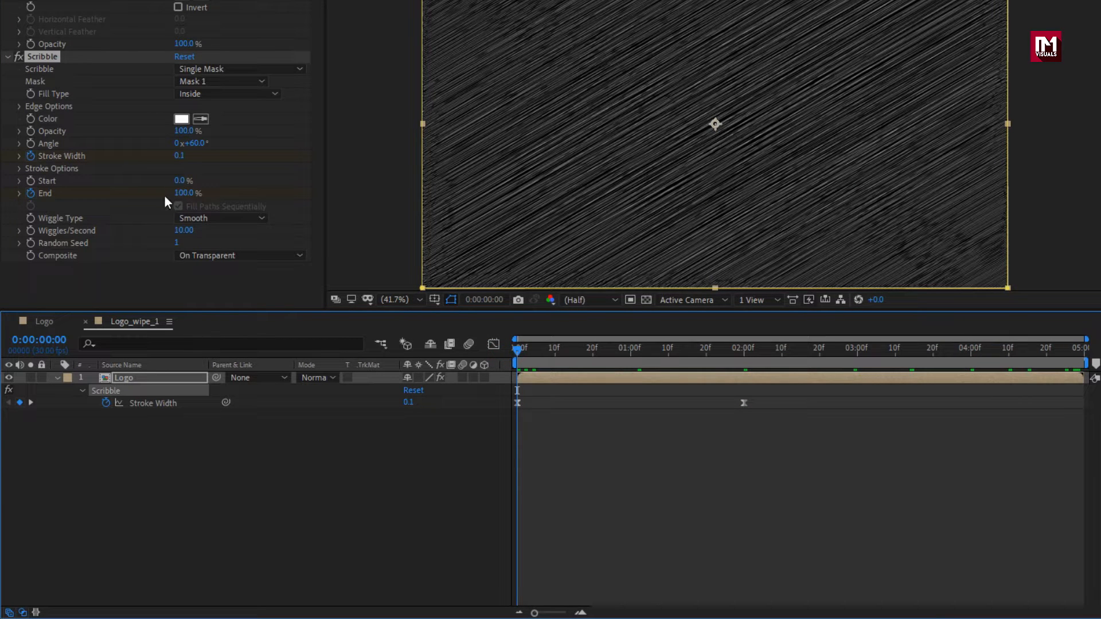
left_click(182, 194)
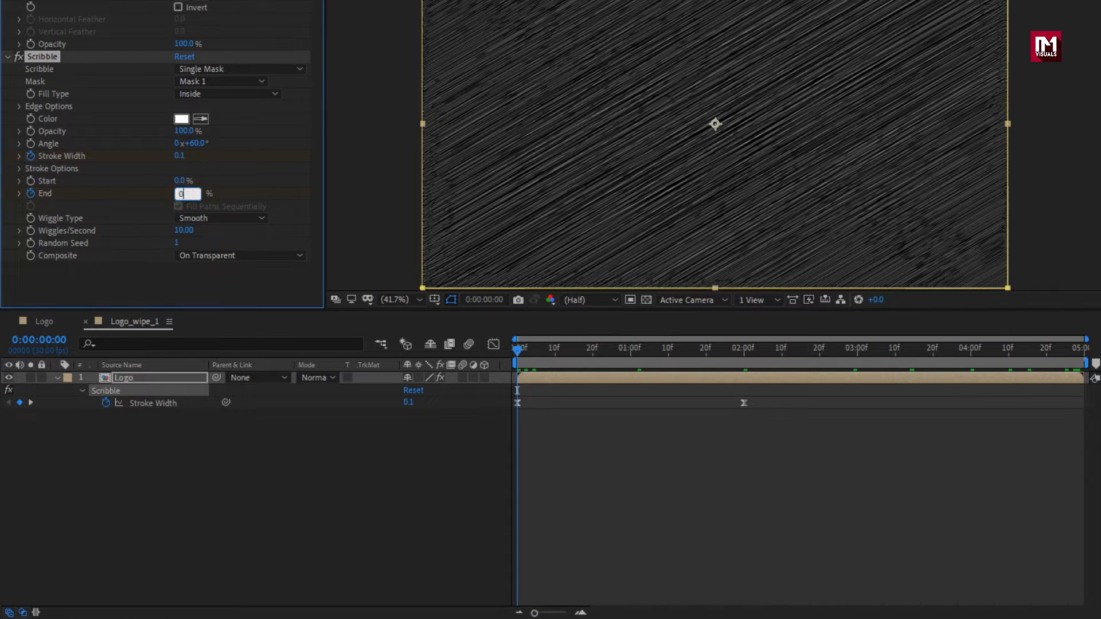
type("0")
key("Return")
Step: Reveal the Logo layer's animated properties and apply Easy Ease to both Scribble End keyframes
left_click(543, 351)
left_click_drag(546, 355, 994, 362)
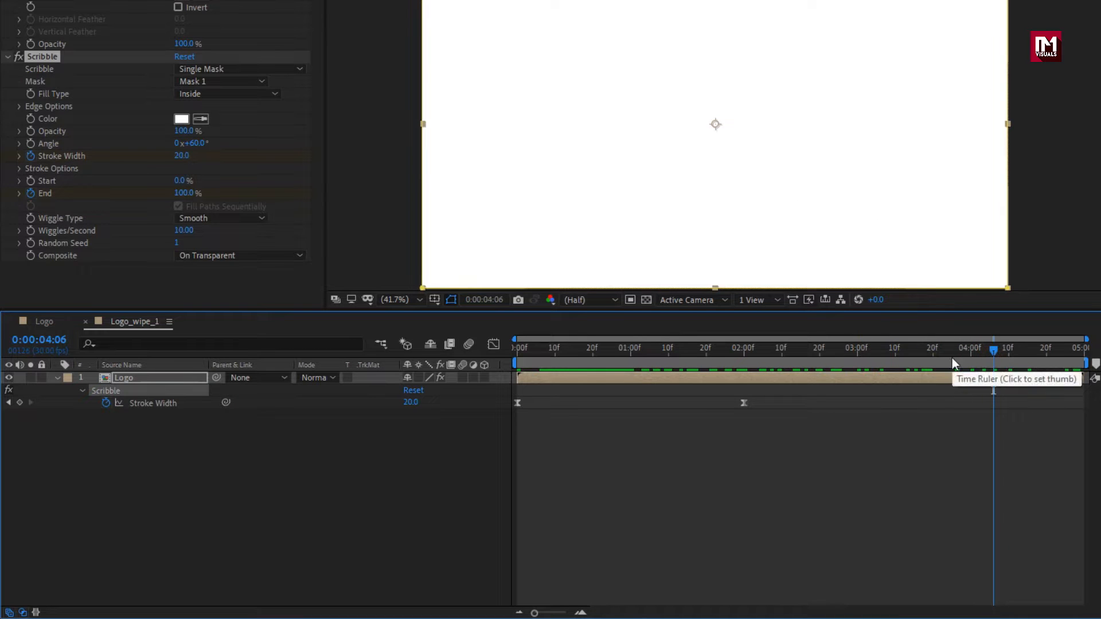
key("u")
left_click(169, 377)
key("u")
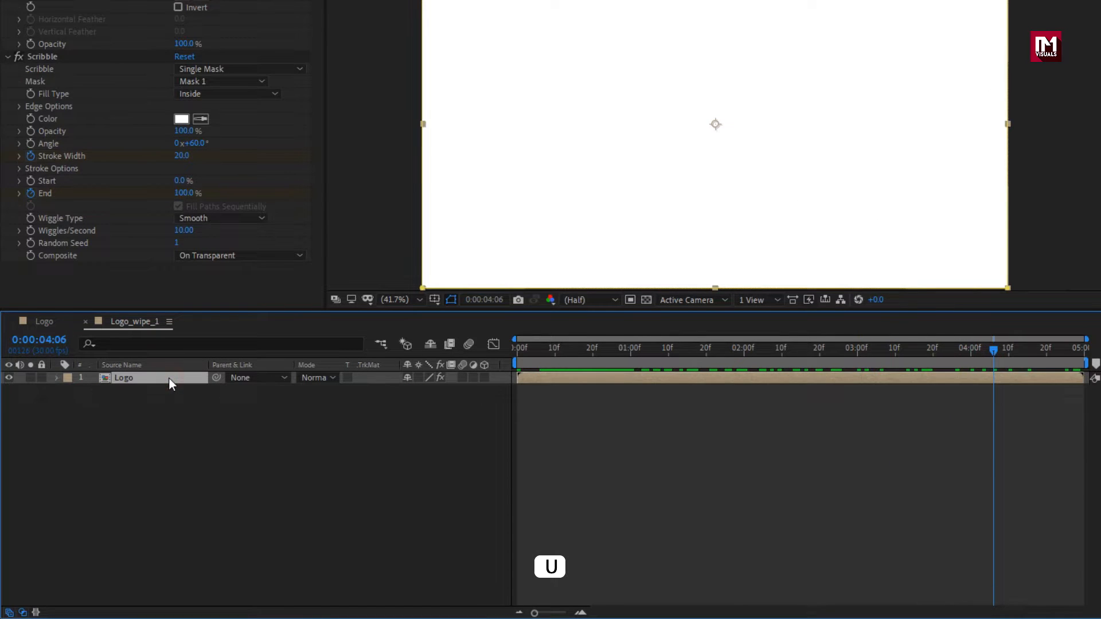
key("u")
left_click_drag(982, 518, 516, 492)
right_click(516, 490)
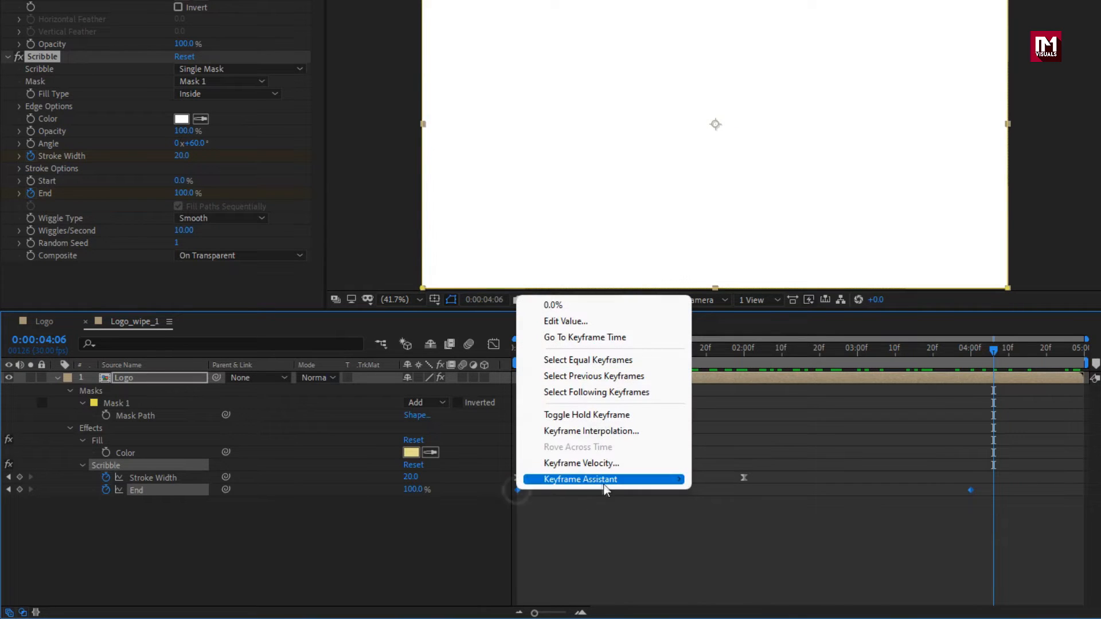
mouse_move(603, 481)
left_click(737, 524)
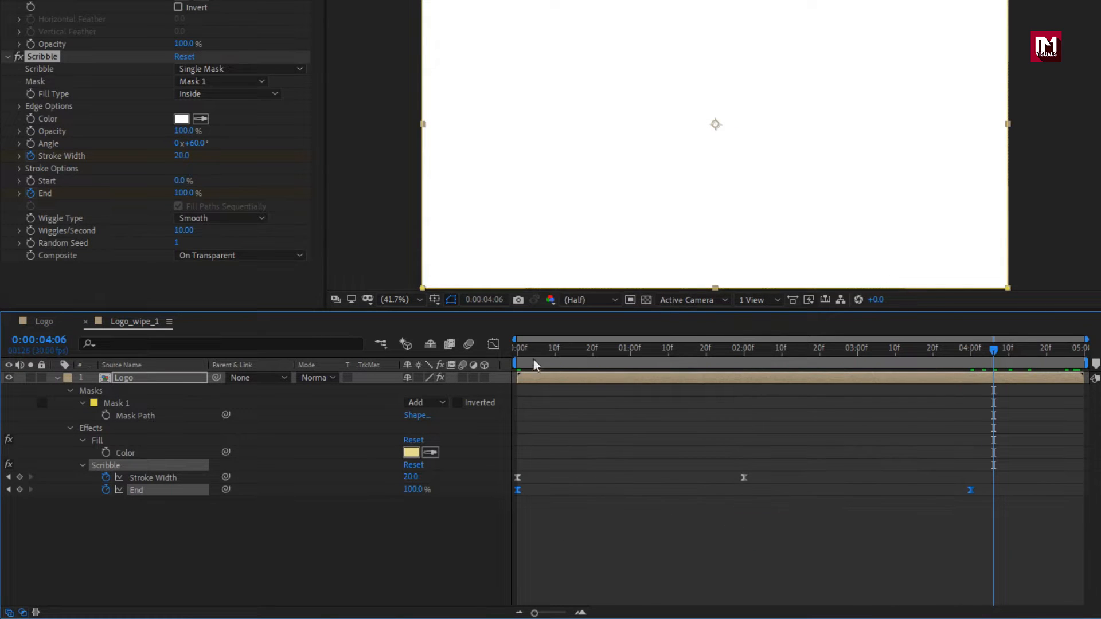
Step: Reshape the speed curve of the Scribble effect's End keyframes in the Graph Editor so it peaks early and slows gradually
left_click(494, 346)
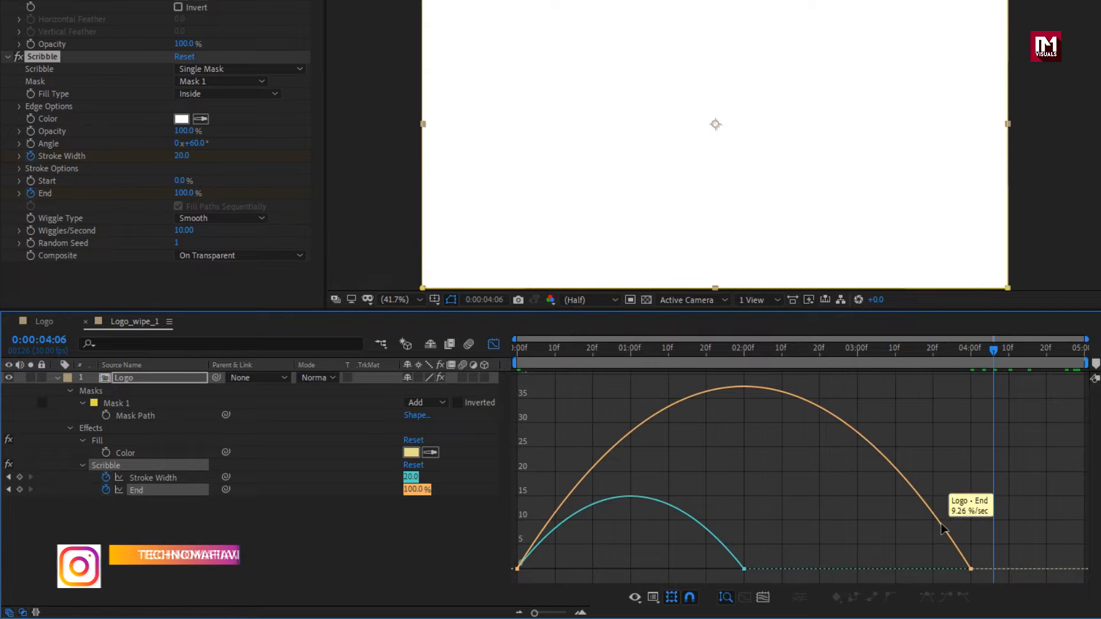
left_click_drag(895, 564, 778, 568)
left_click_drag(592, 564, 558, 566)
mouse_move(553, 350)
left_mouse_down()
mouse_move(664, 352)
mouse_move(809, 392)
mouse_move(553, 367)
mouse_move(653, 372)
left_mouse_up()
left_click(493, 344)
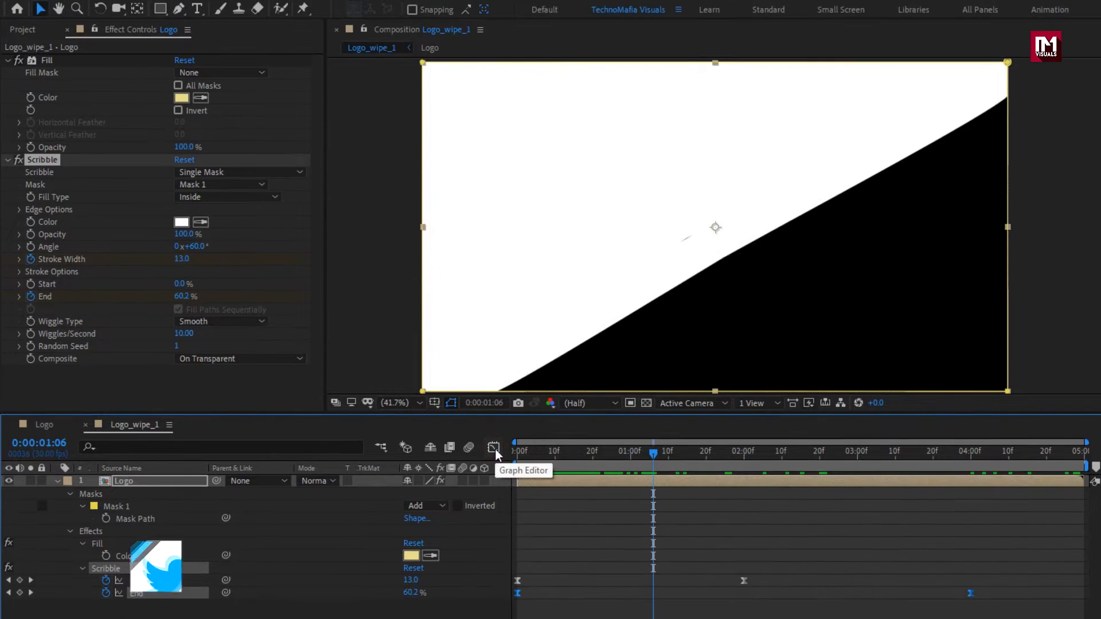
Step: Set the Scribble effect's Wiggle Type to Static and its Composite option to Reveal Original Image
left_click(233, 320)
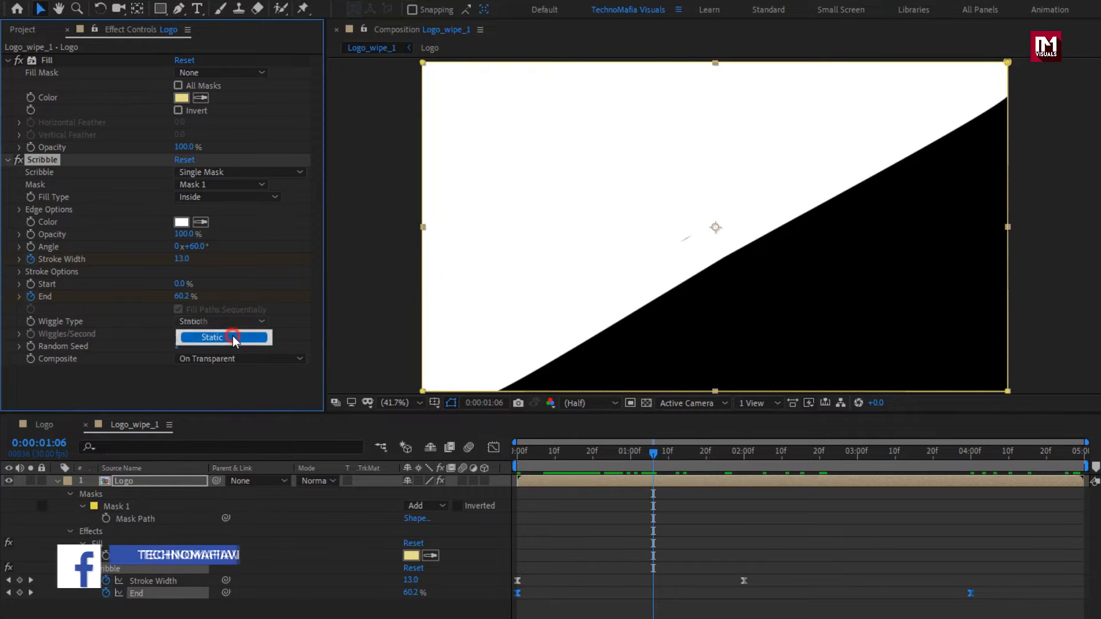
left_click(232, 335)
left_click_drag(559, 450, 801, 453)
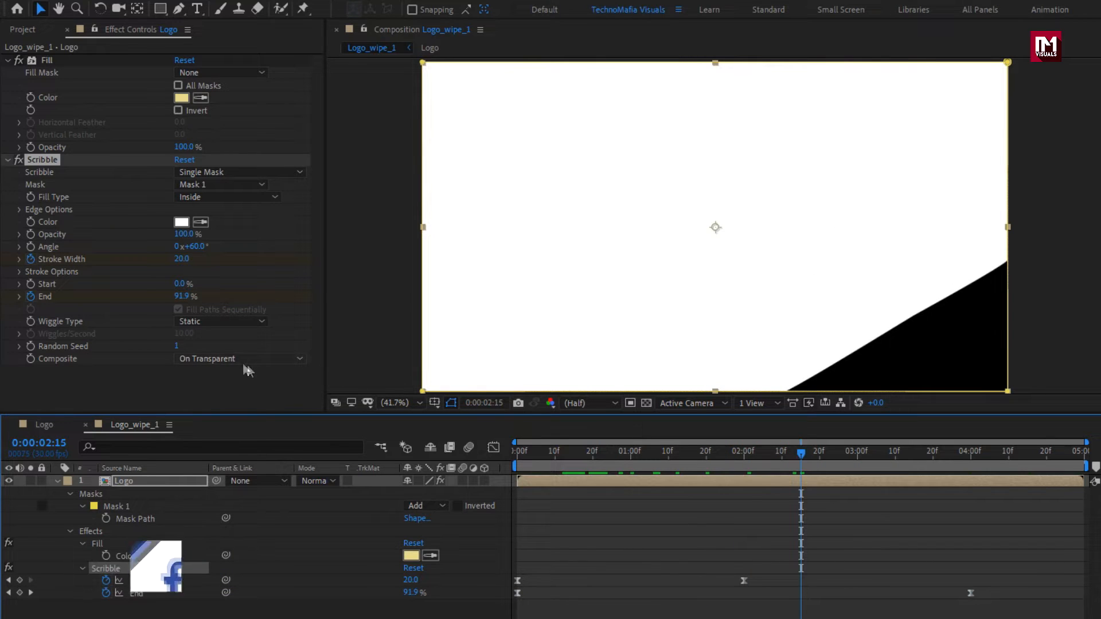
left_click(227, 359)
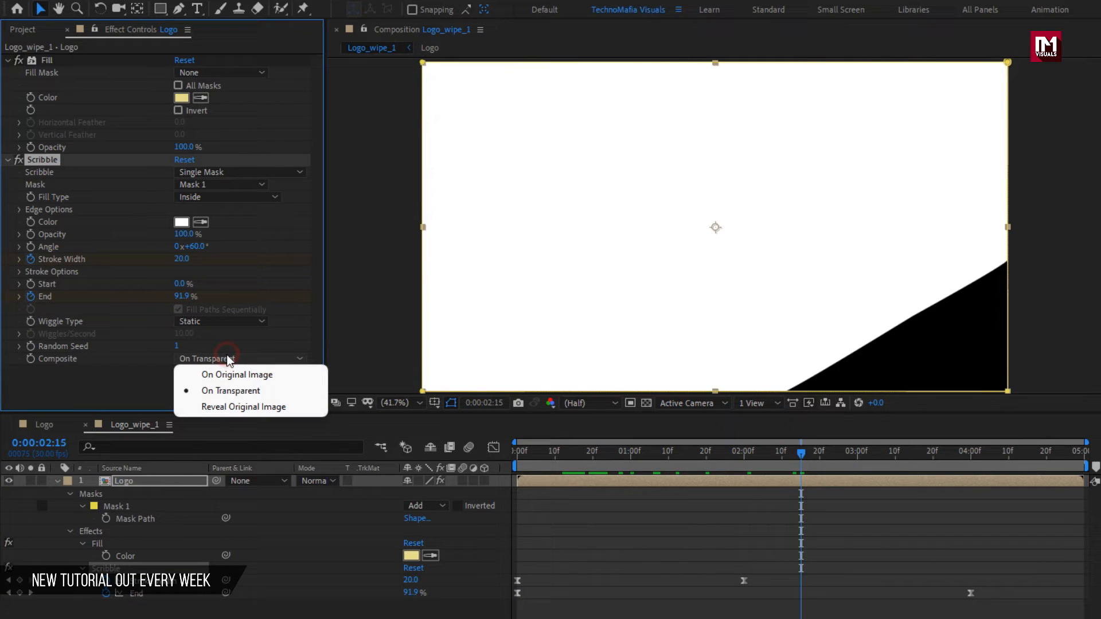
left_click(227, 407)
mouse_move(537, 453)
left_mouse_down()
mouse_move(829, 473)
mouse_move(585, 473)
mouse_move(721, 480)
left_mouse_up()
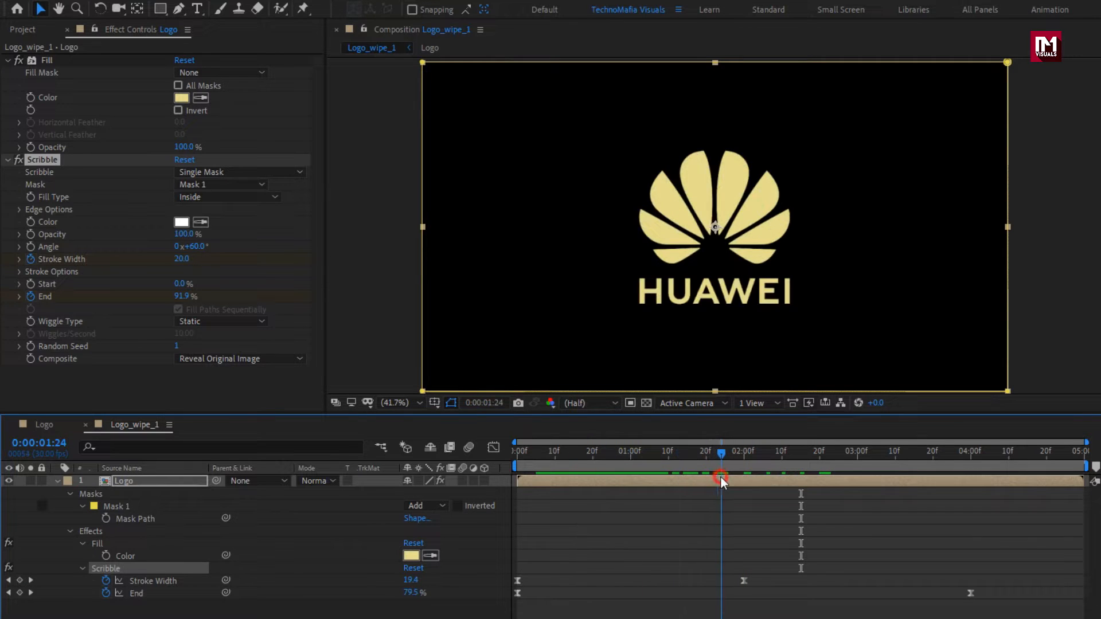
Step: Create a 1920 × 1080, 30 fps, five-second composition named Logo_wipe_2 and add the Logo composition to it
key("ctrl+n")
left_click(57, 481)
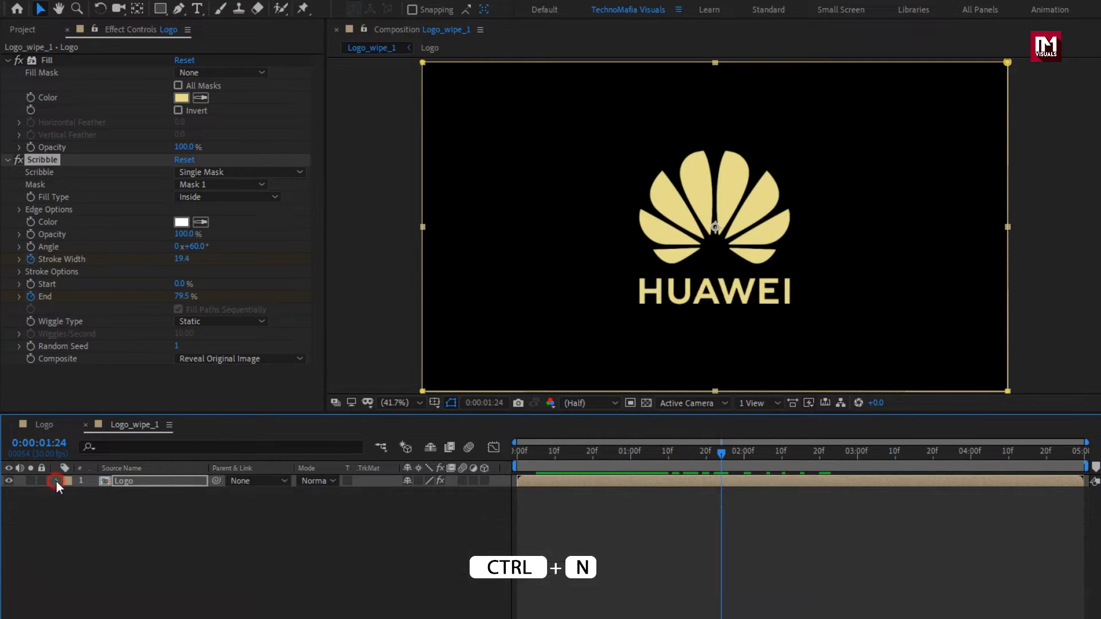
type("Logo_")
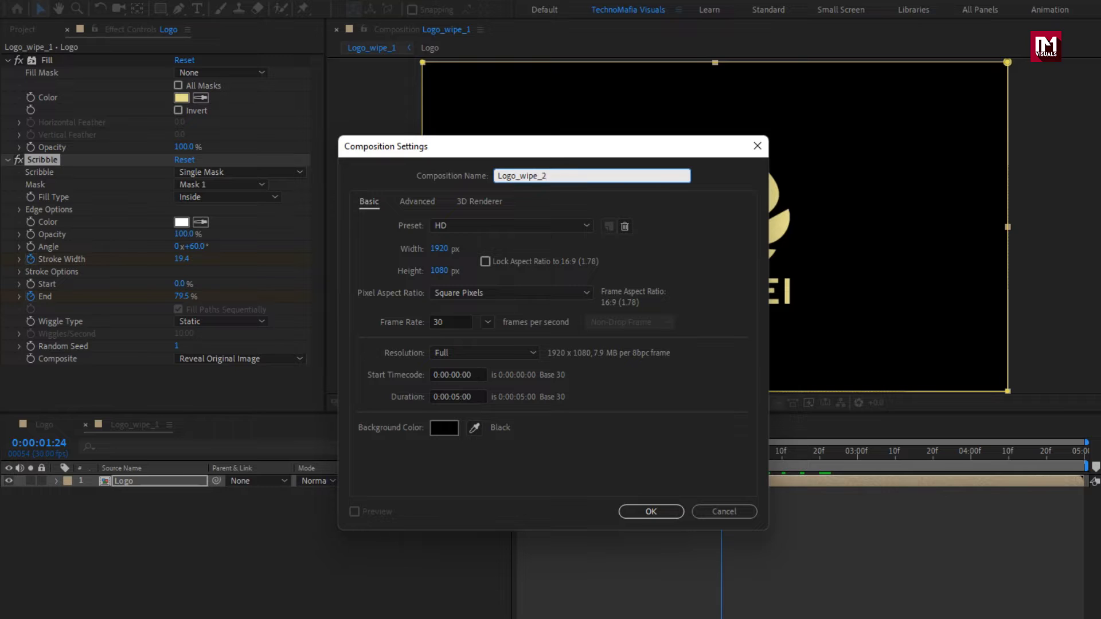
type("wipe_2")
left_click(641, 511)
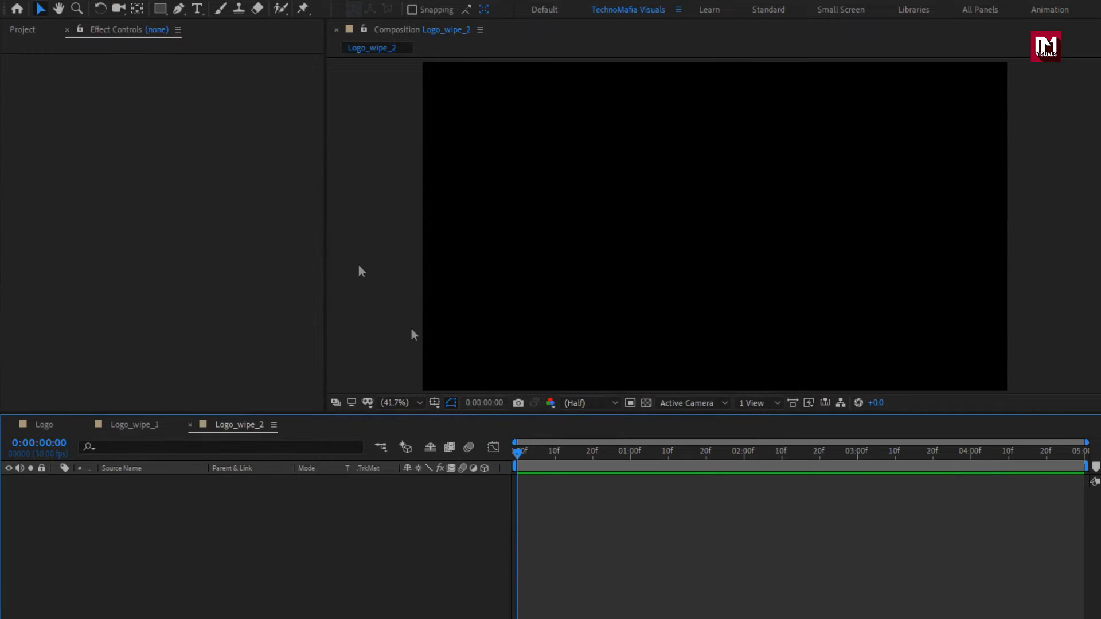
left_click(16, 29)
left_click_drag(54, 178, 158, 509)
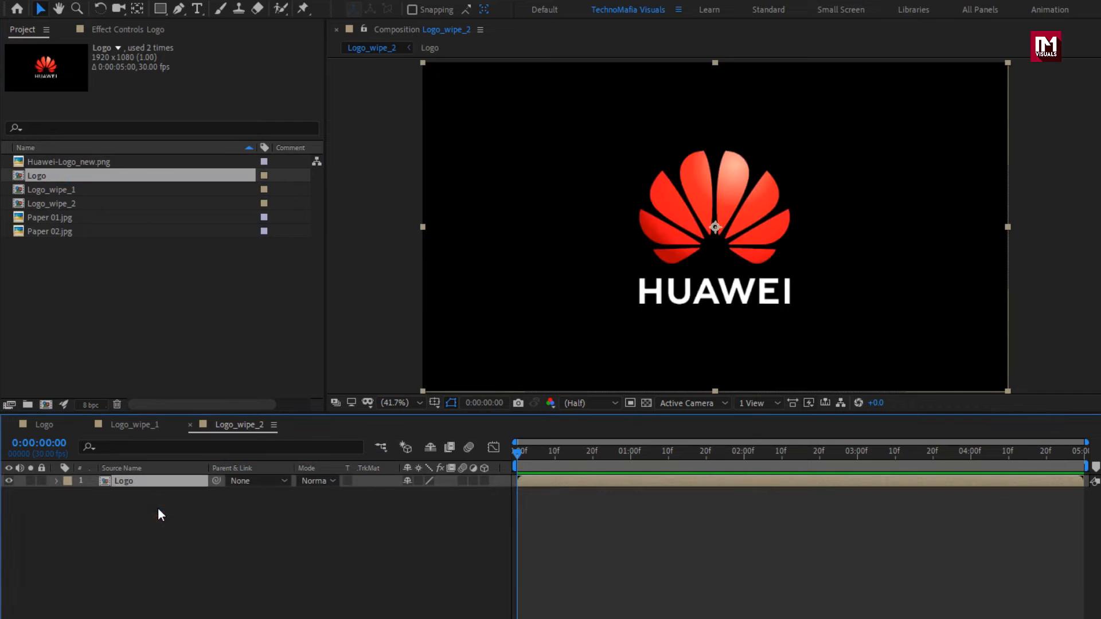
Step: Create a black 1920 × 1080 solid named Gridline above the Logo layer
right_click(157, 507)
mouse_move(259, 523)
left_click(380, 556)
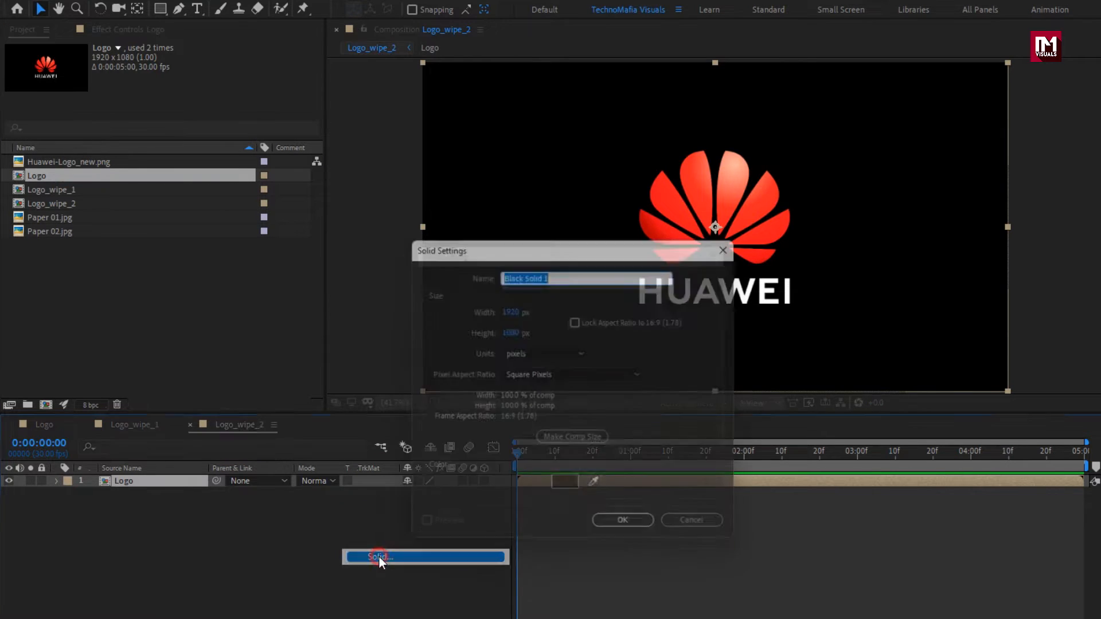
type("G")
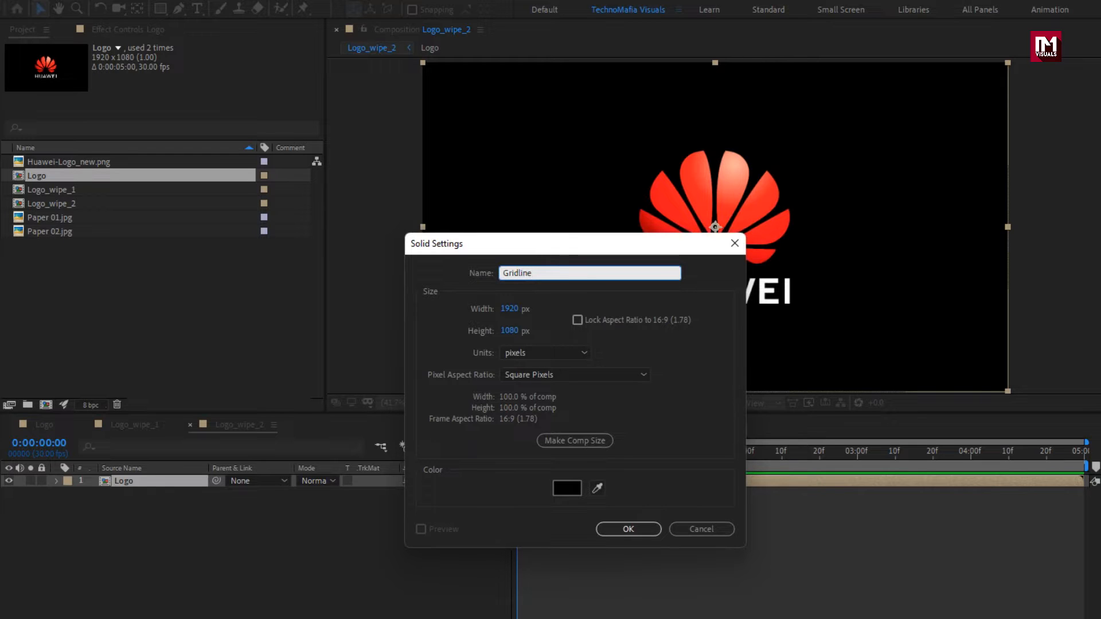
type("ridline")
left_click(622, 530)
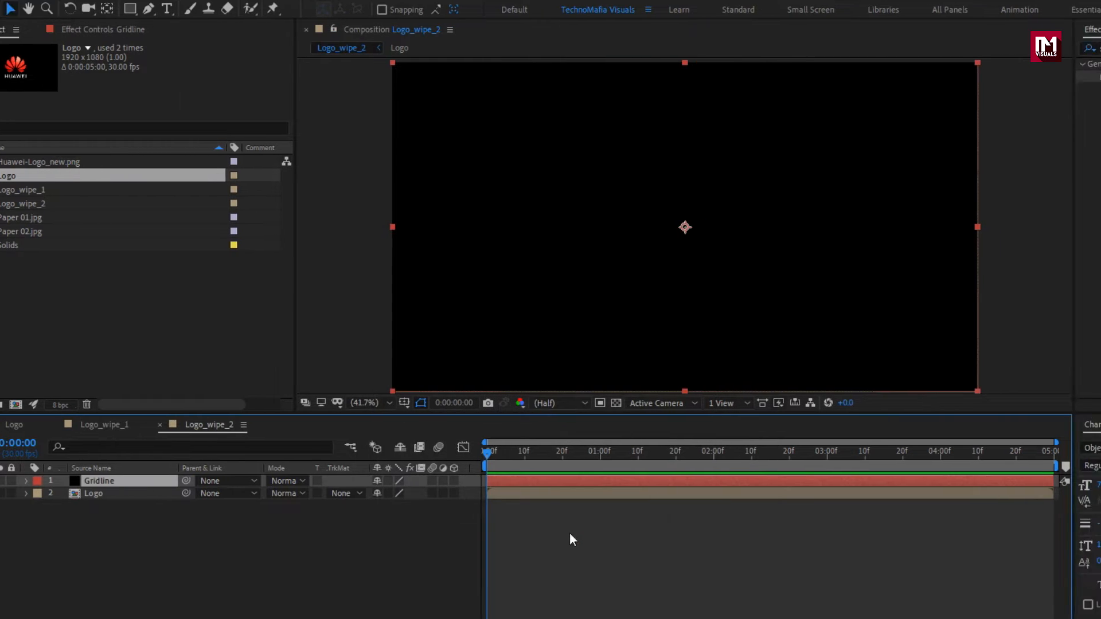
Step: Apply the Grid effect to the Gridline solid and size it from Width & Height Sliders
left_click_drag(947, 51, 889, 49)
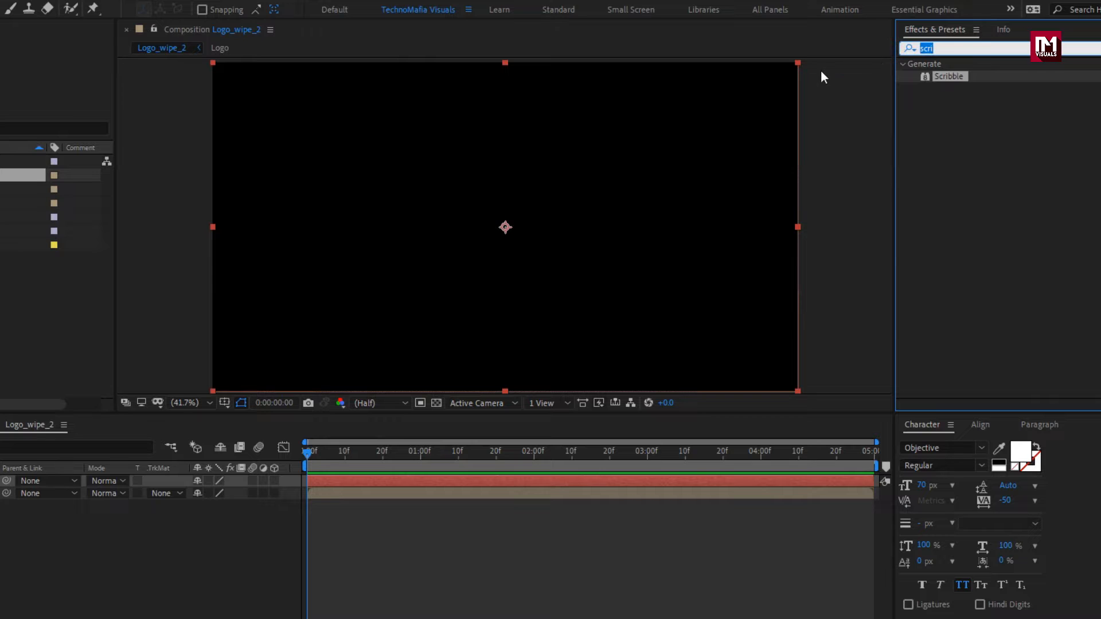
type("gri")
double_click(943, 138)
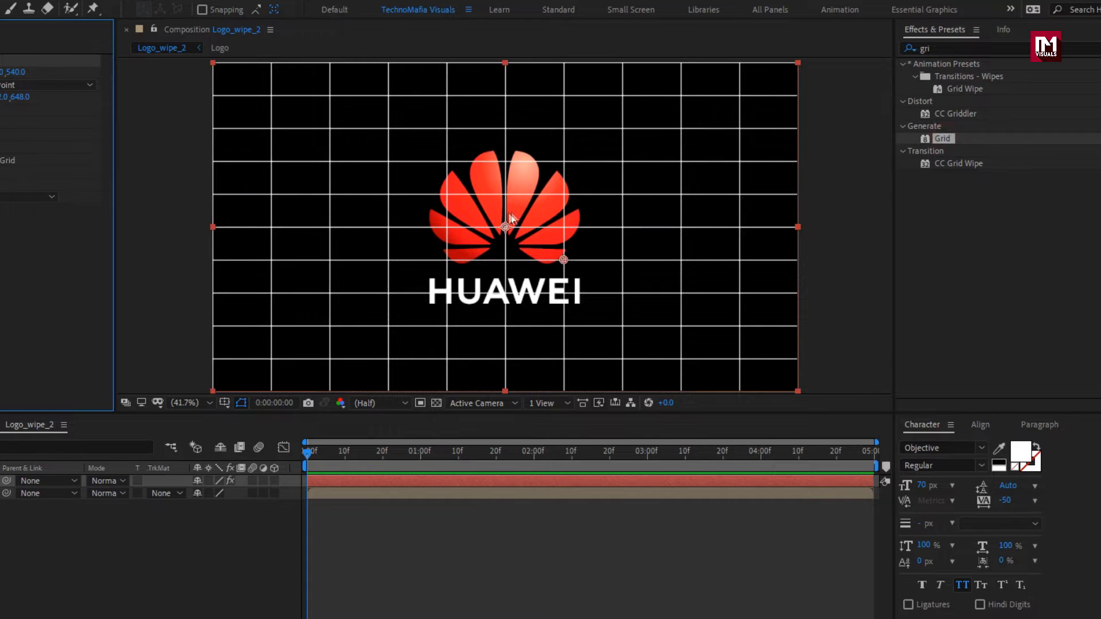
left_click(7, 86)
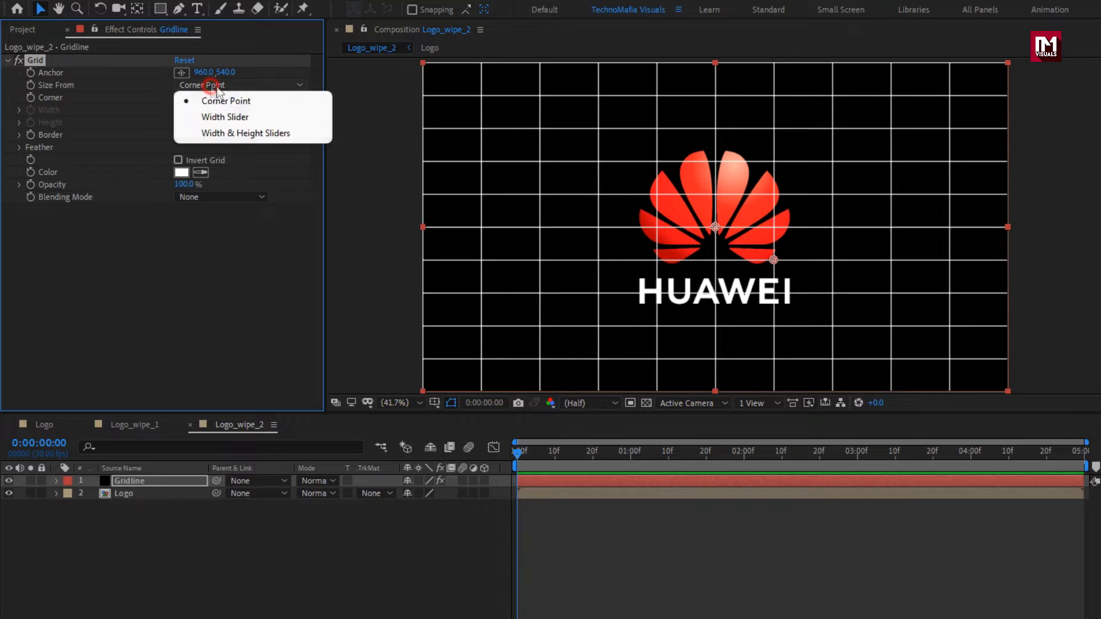
left_click(277, 133)
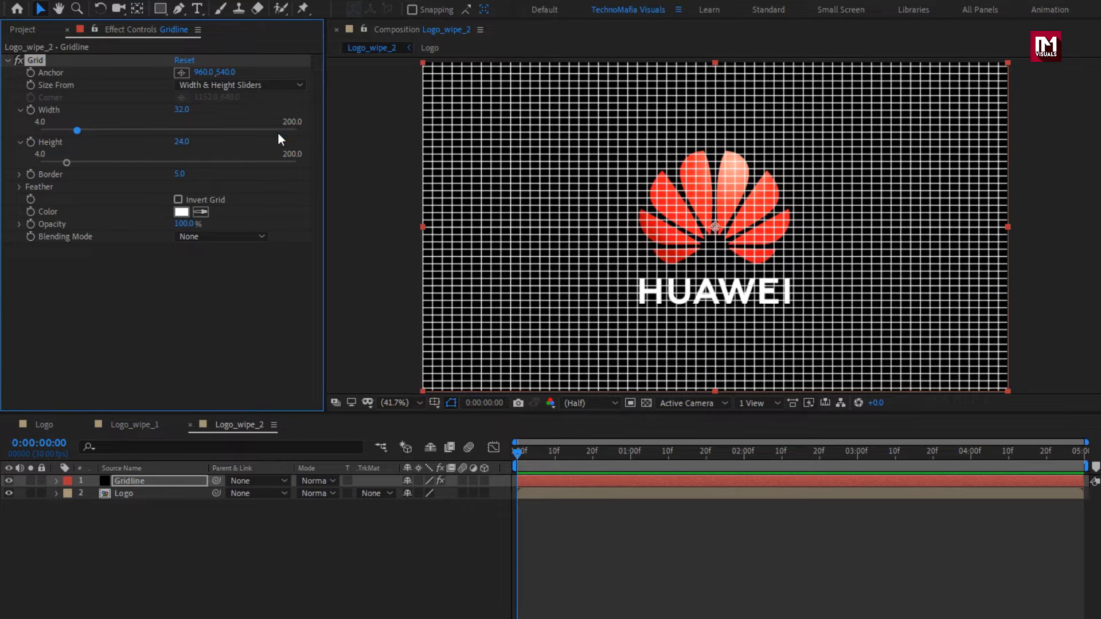
Step: Set the grid's Width to 1047 and move its Anchor to about 1509.6, 463.2 so vertical lines flank the logo
left_click_drag(183, 108, 774, 103)
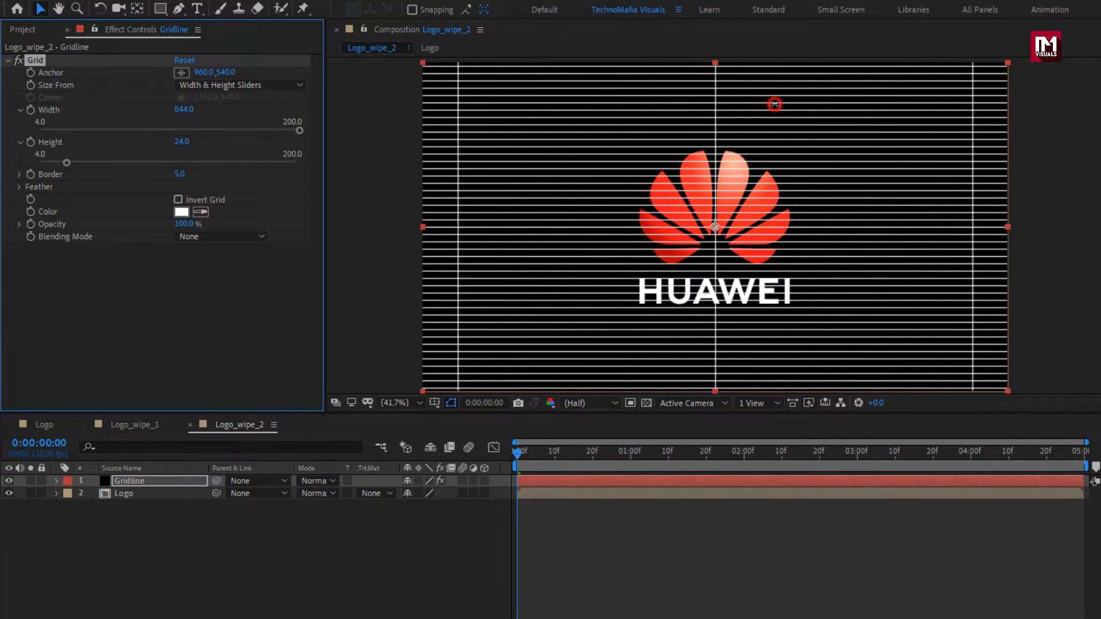
left_click(877, 198)
left_click_drag(877, 204, 849, 205)
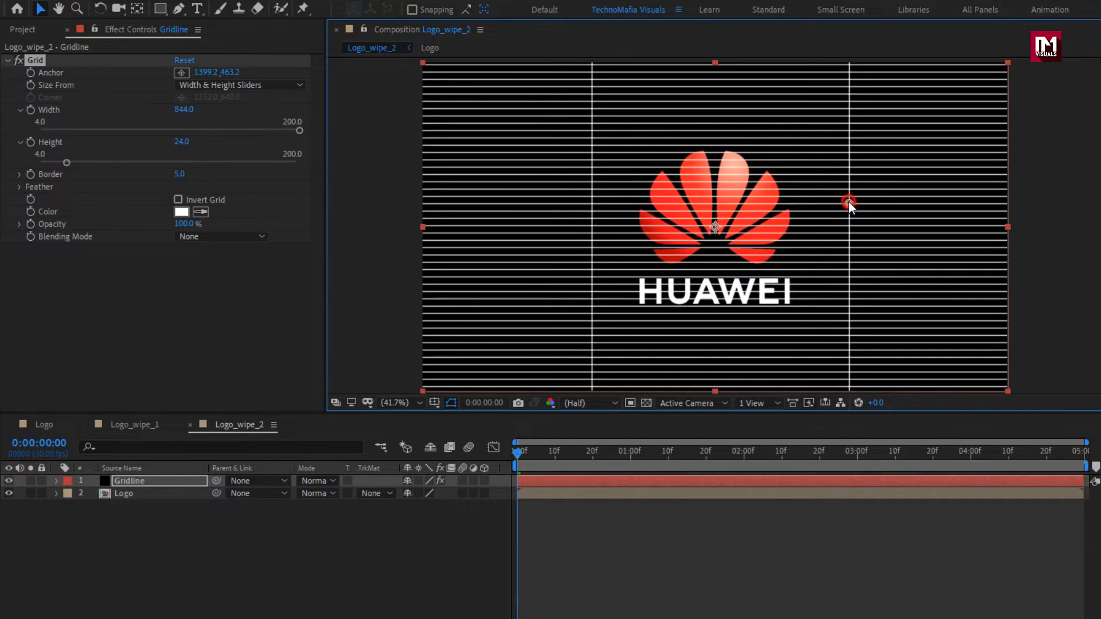
left_click_drag(182, 109, 300, 111)
left_click_drag(332, 111, 334, 113)
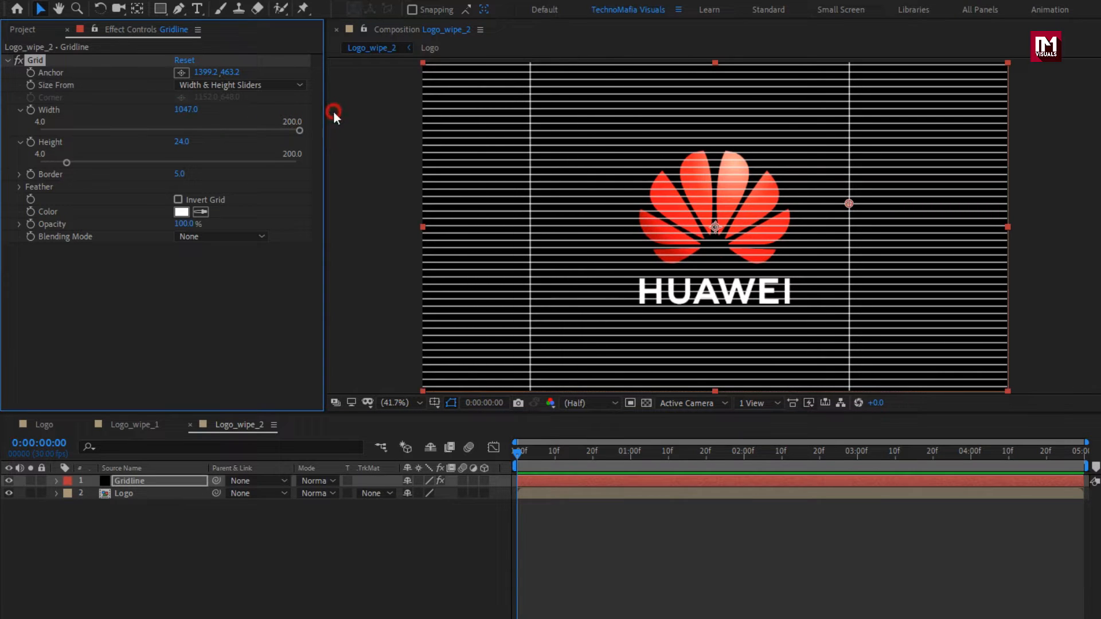
left_click_drag(849, 203, 882, 204)
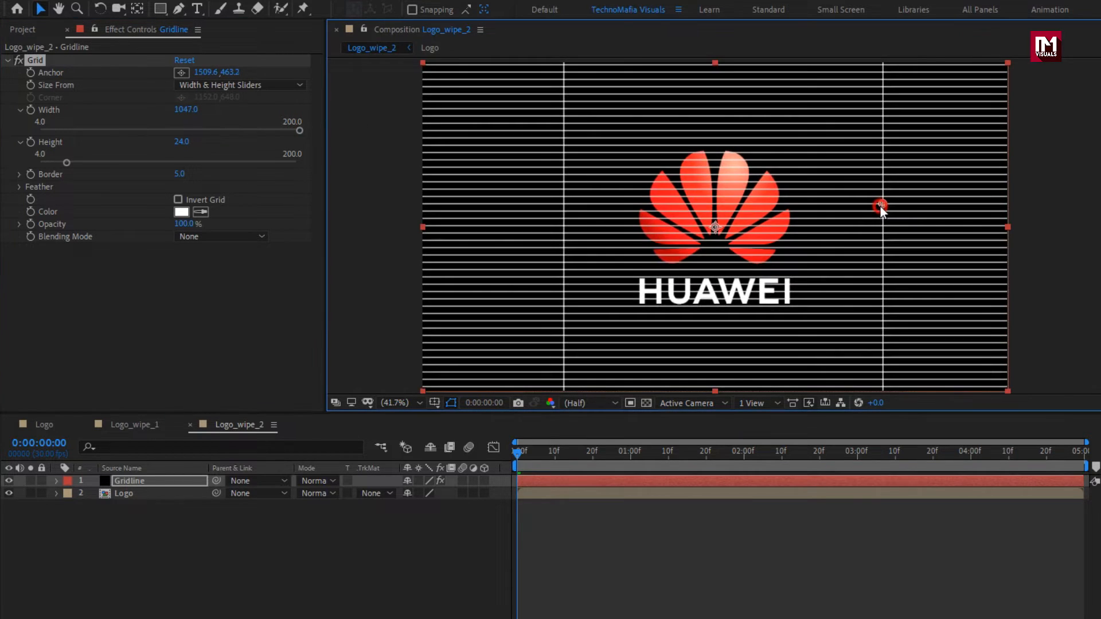
Step: Set the grid's Height to 9 and its Color to light gray
left_click_drag(184, 144, 176, 145)
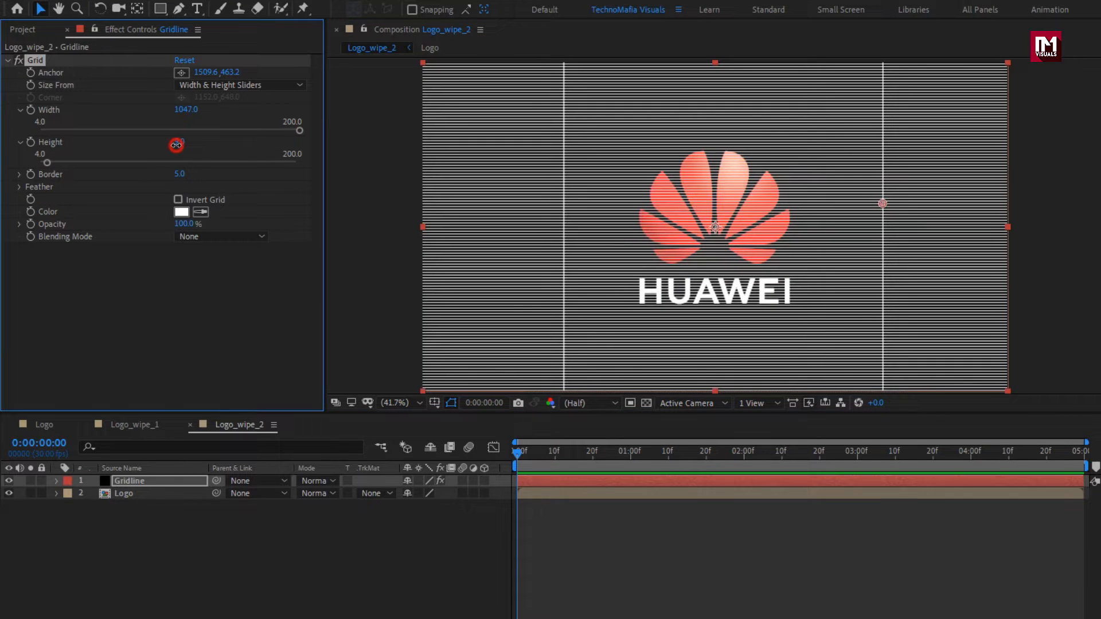
left_click(181, 213)
left_click_drag(42, 254, 39, 267)
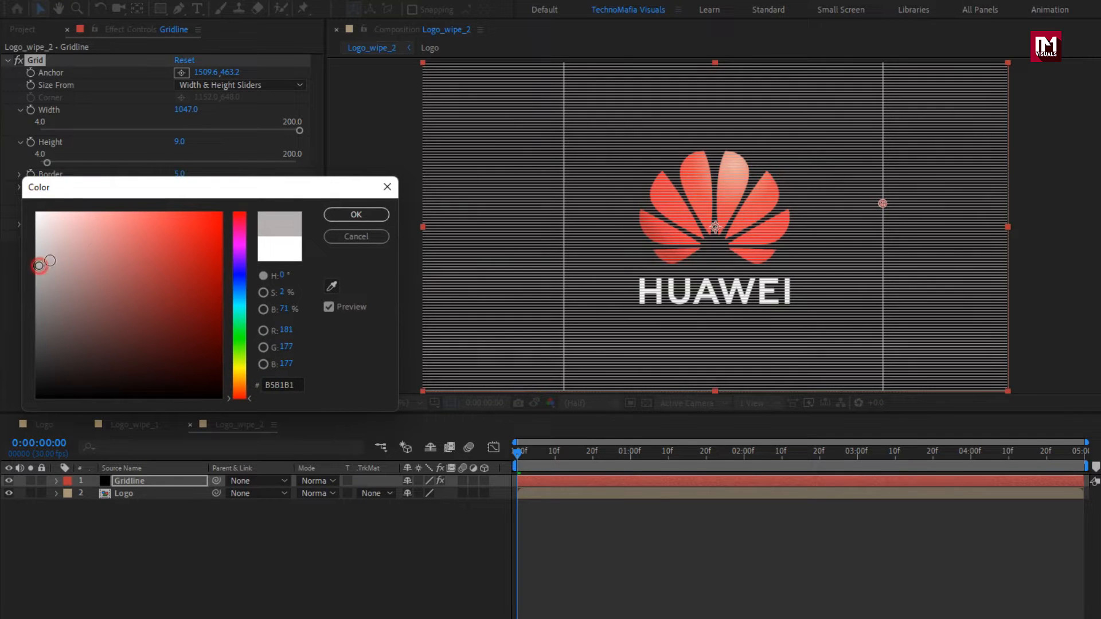
left_click(328, 214)
Step: Set the Gridline layer's blending mode to Classic Difference and its Opacity to 35%
left_click(167, 482)
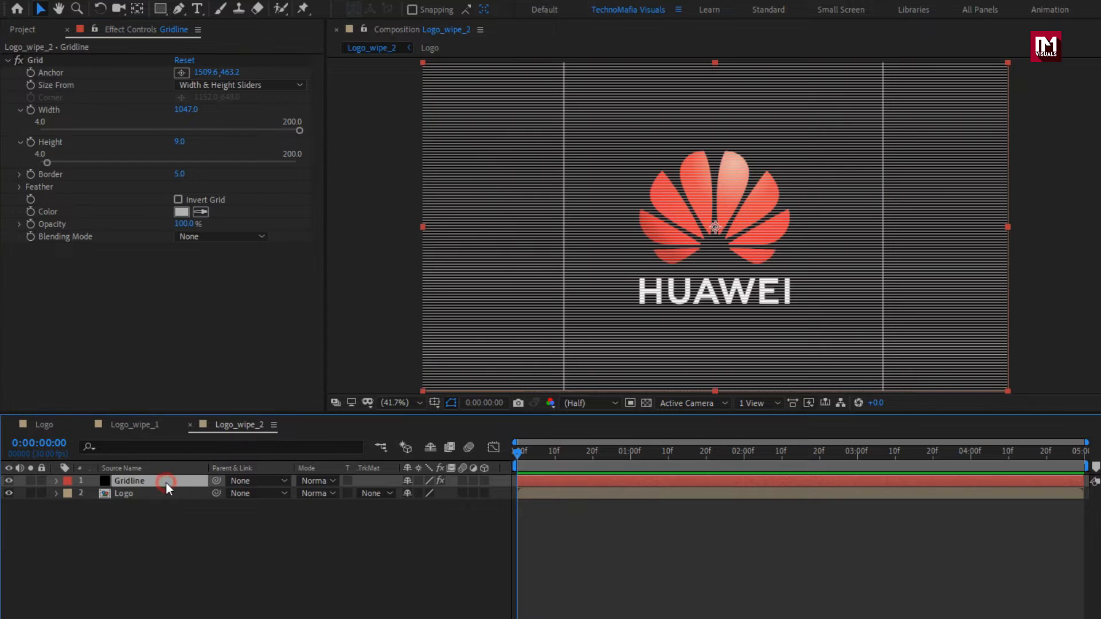
left_click(312, 481)
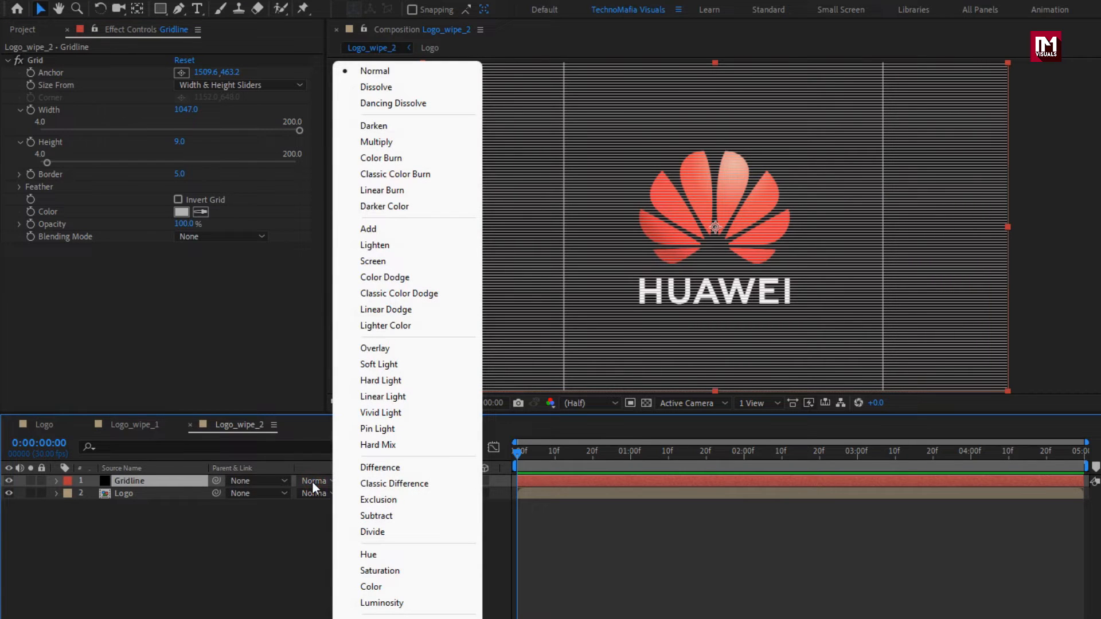
left_click(404, 483)
key("t")
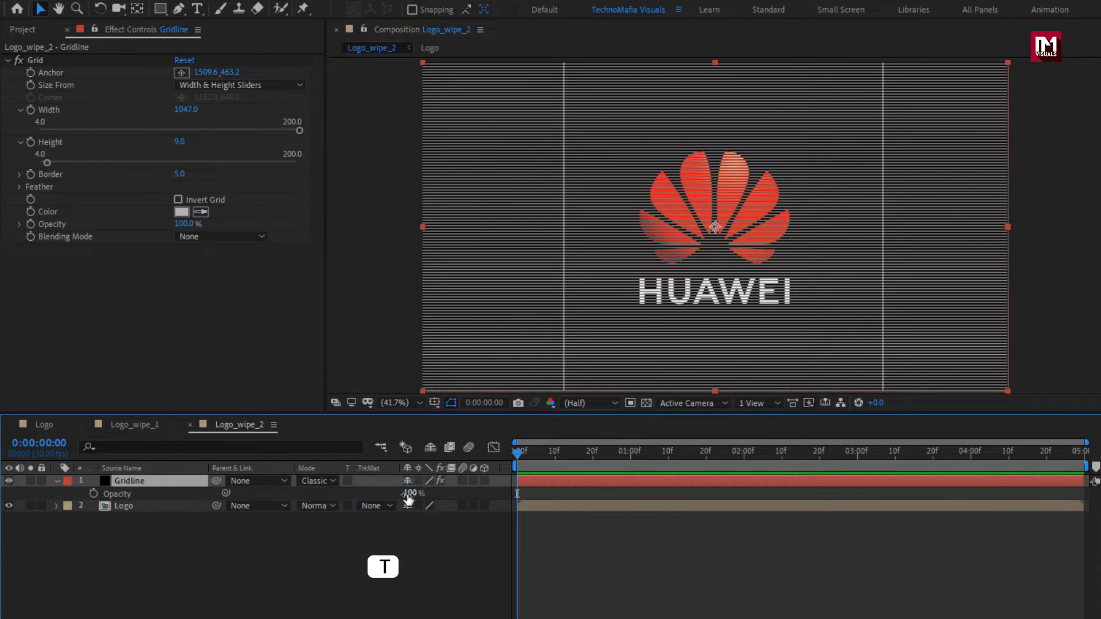
type("35")
key("Return")
Step: Rotate the Gridline layer to -45°
left_click(195, 483)
key("r")
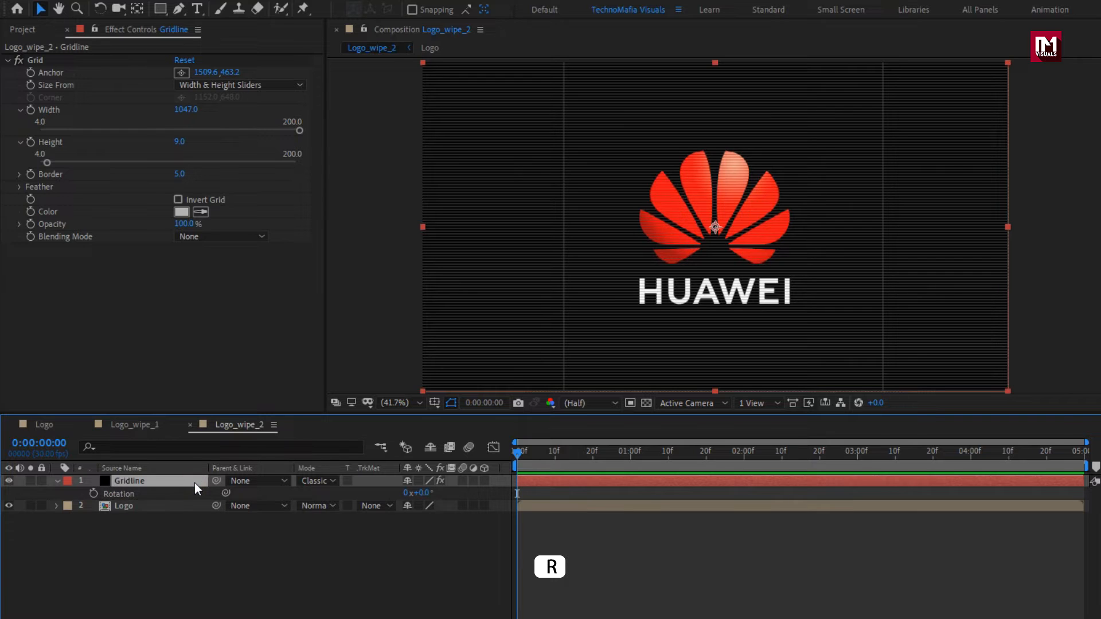
left_click(424, 493)
type("-45")
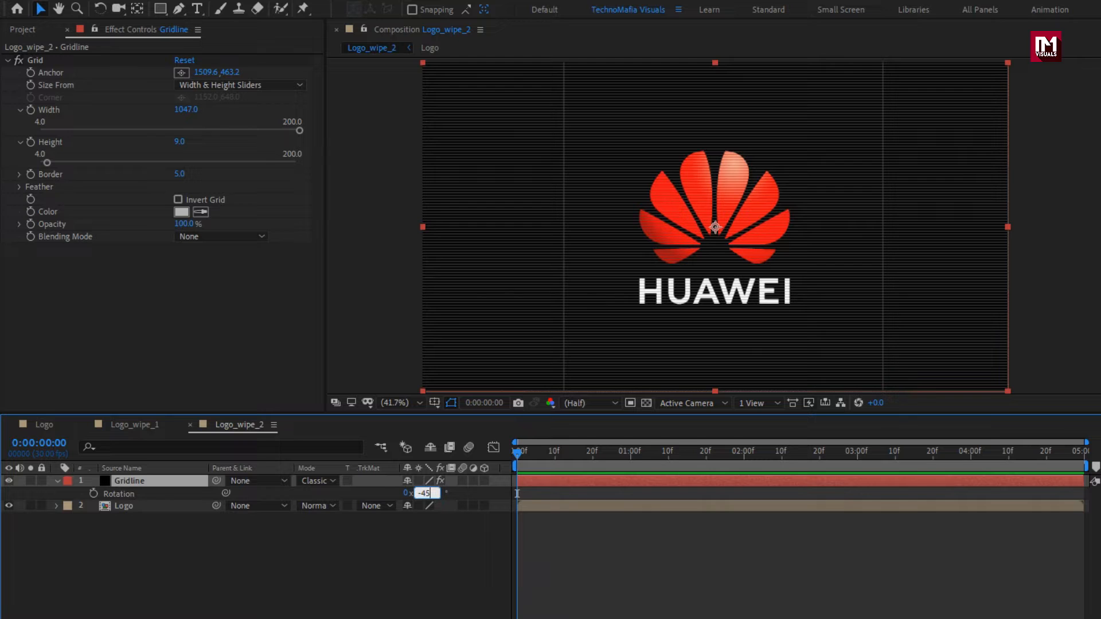
key("Return")
mouse_move(523, 458)
left_mouse_down()
mouse_move(859, 464)
mouse_move(518, 459)
left_mouse_up()
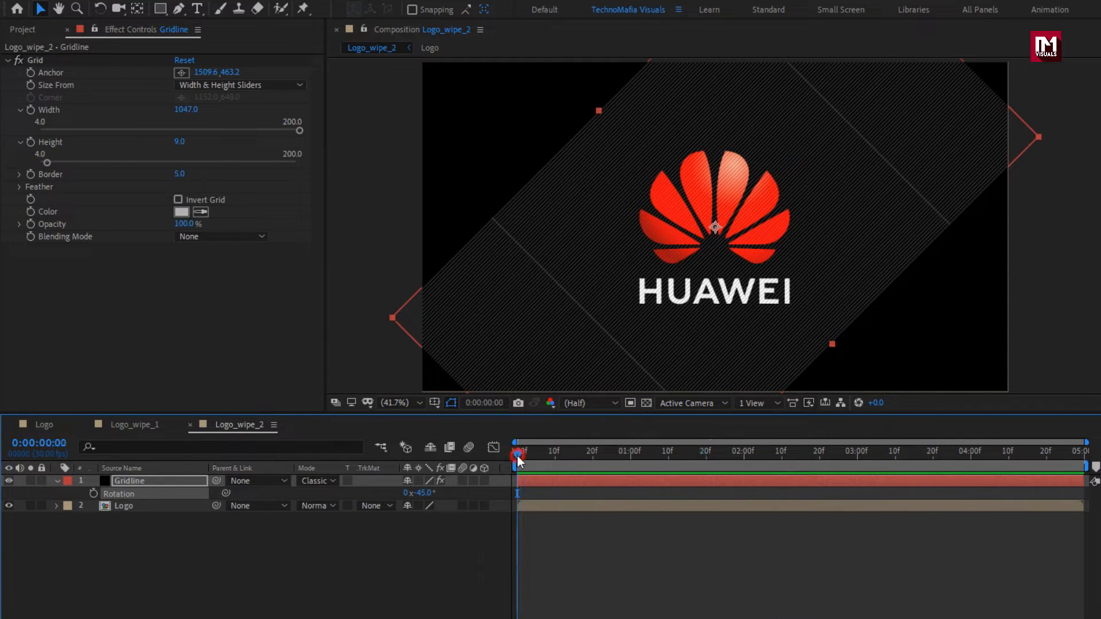
Step: Create a black 1920 × 1080 solid named Wipe above the Gridline layer
left_click(57, 481)
left_click(132, 525)
right_click(132, 525)
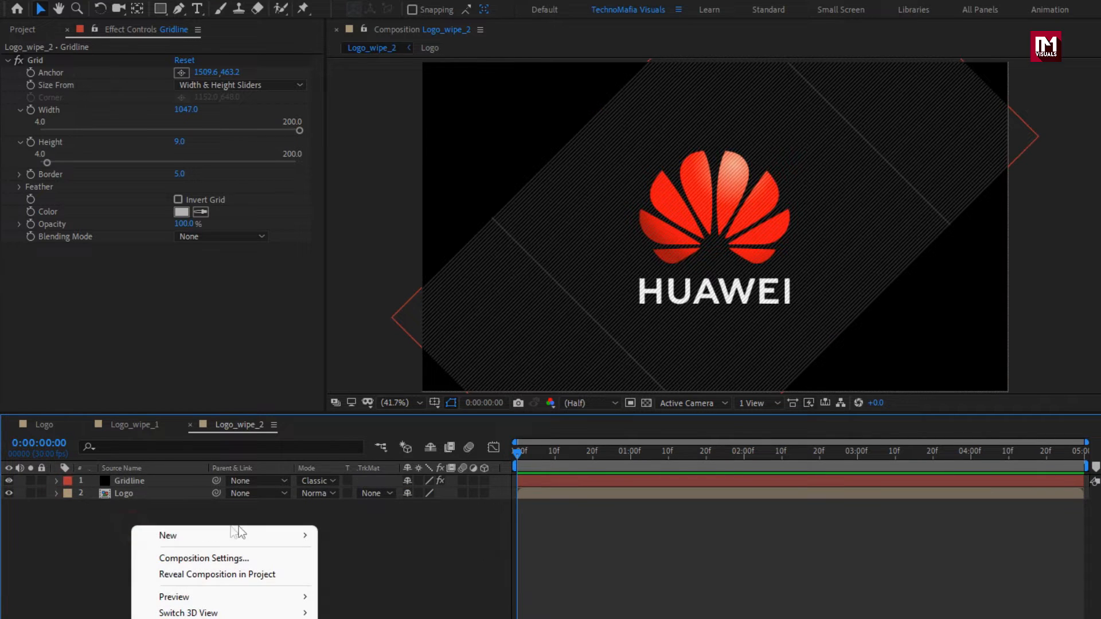
mouse_move(282, 534)
left_click(375, 574)
type("Wipe")
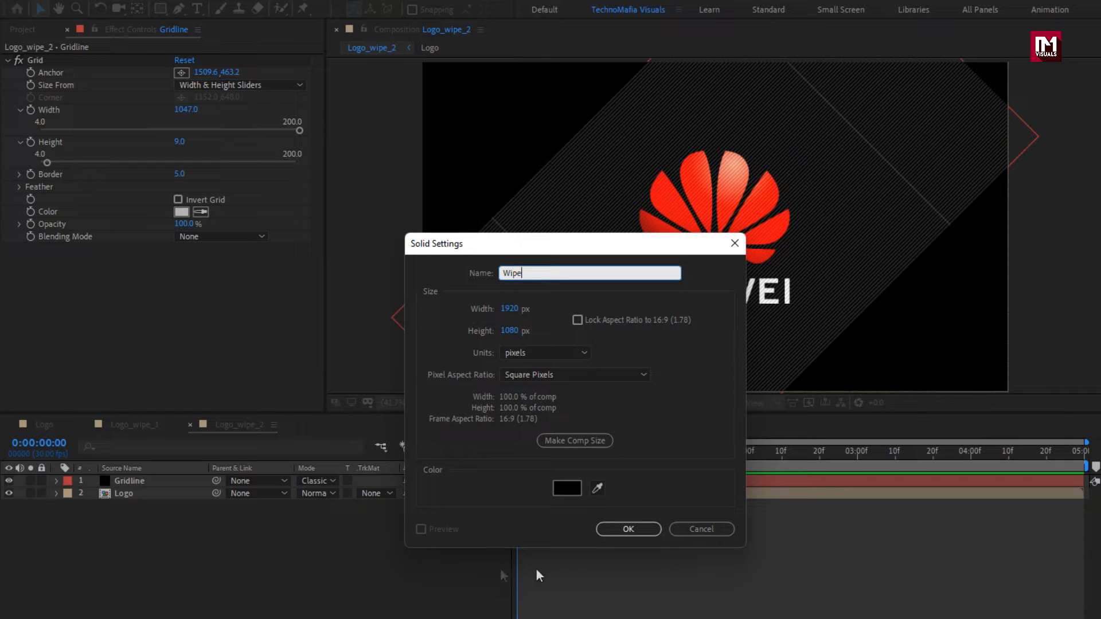
left_click(610, 532)
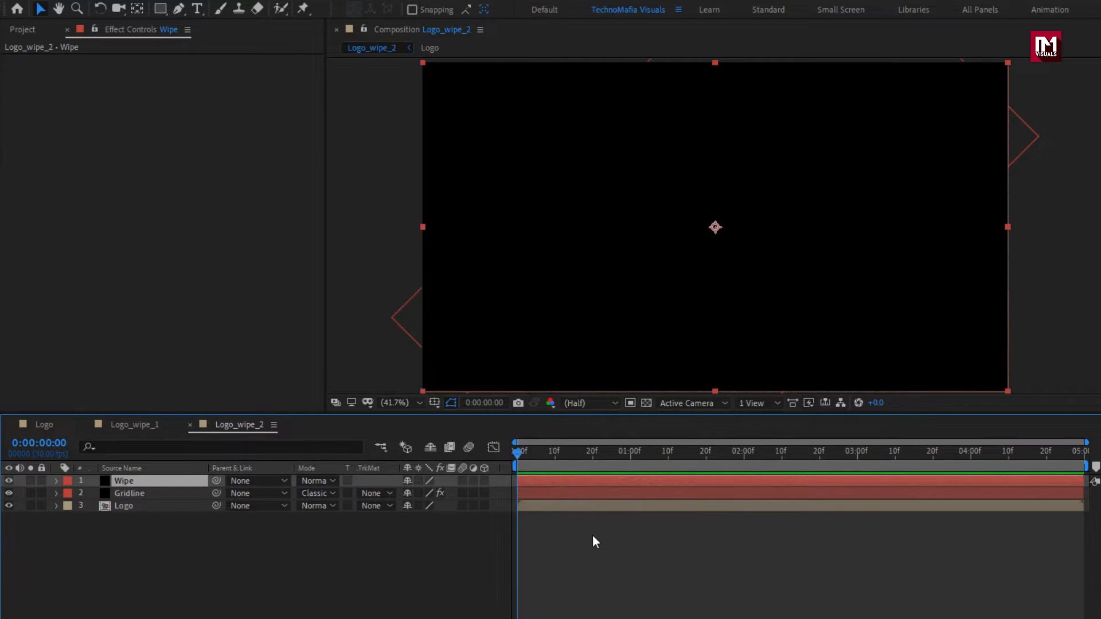
Step: Find the Radial Wipe effect and apply it to the Wipe solid
left_click_drag(940, 50, 903, 49)
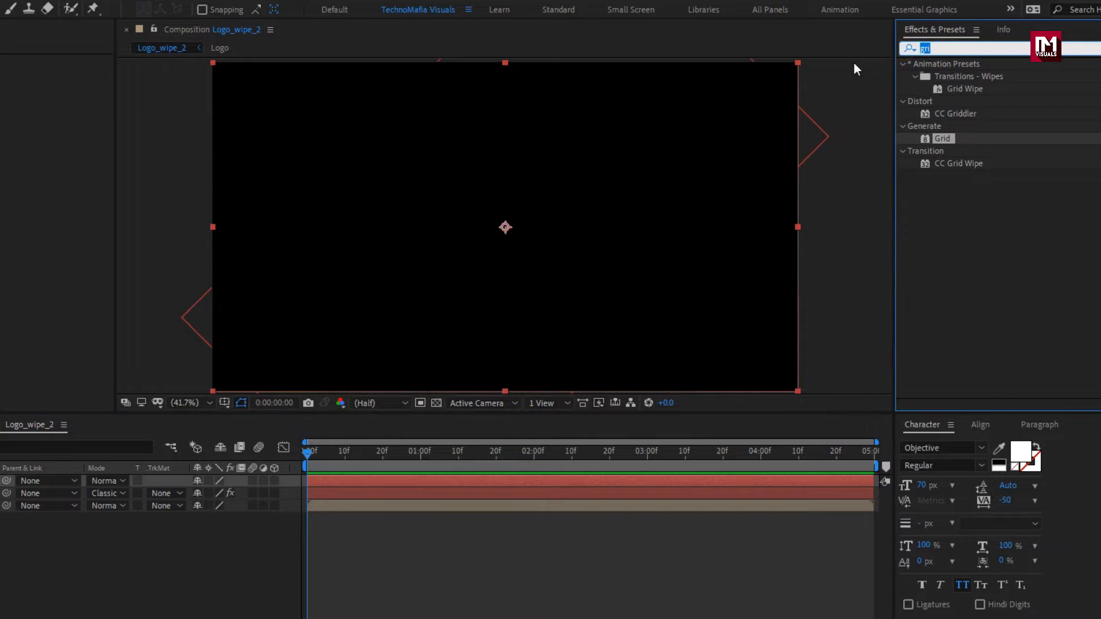
type("radial")
double_click(965, 250)
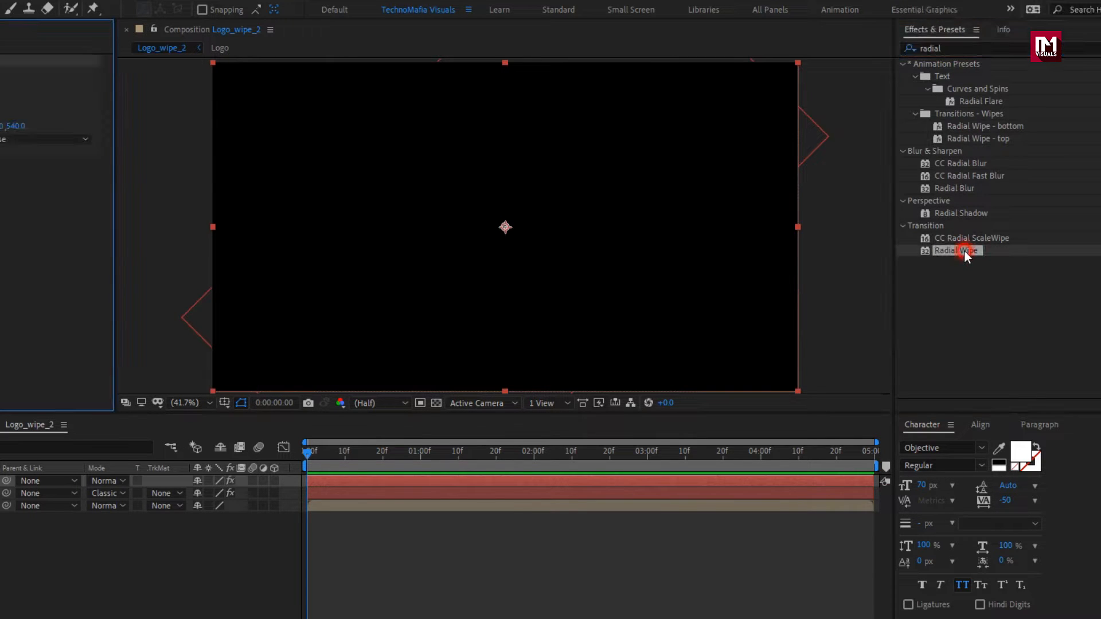
Step: Keyframe the Wipe layer's Radial Wipe Transition Completion from 100% at 0:00 to 0% at 3:00
left_click_drag(408, 462, 648, 455)
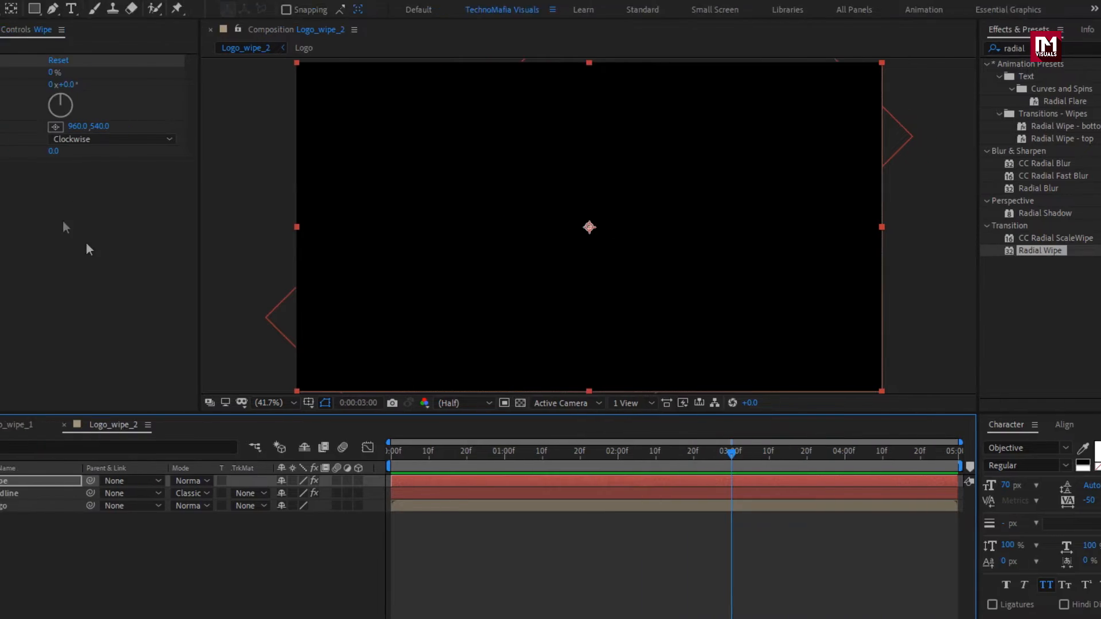
left_click(33, 73)
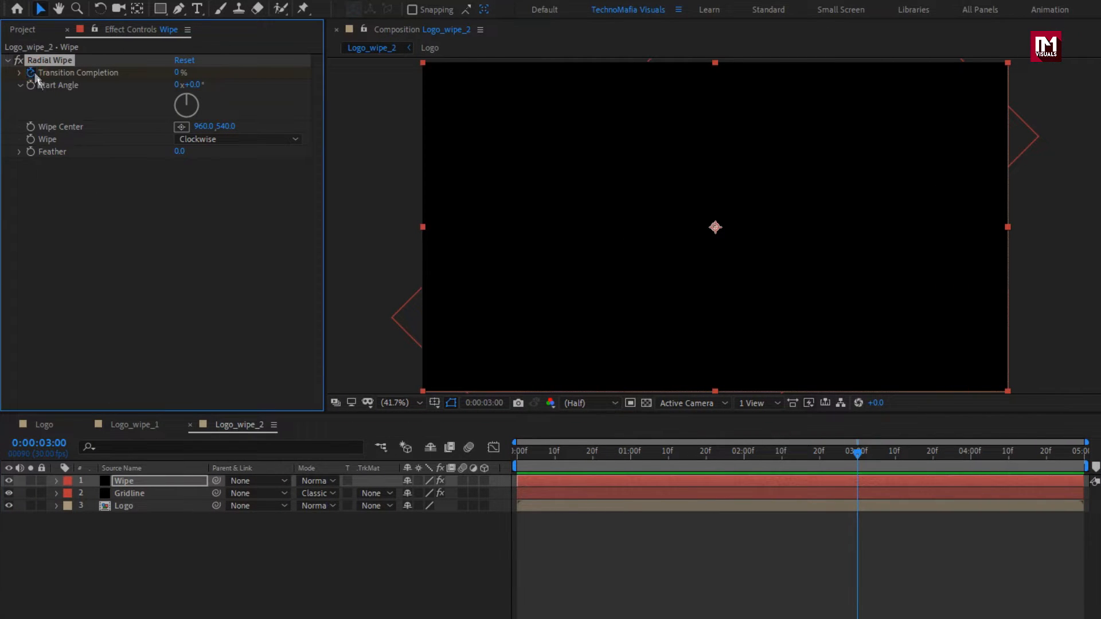
left_click_drag(855, 457, 512, 449)
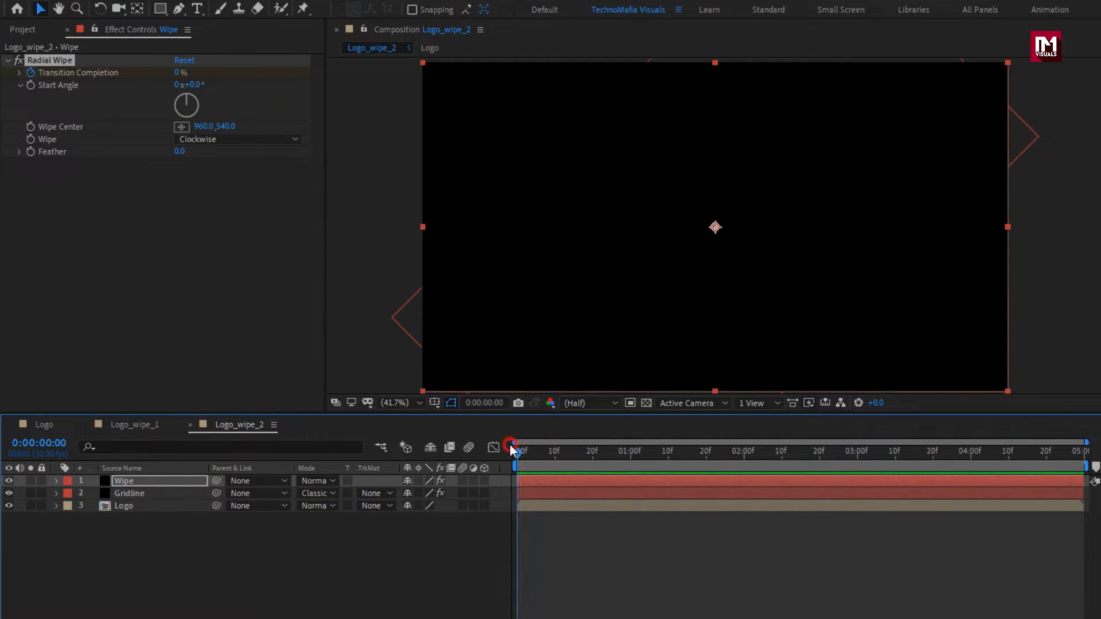
left_click(179, 72)
type("100")
key("Return")
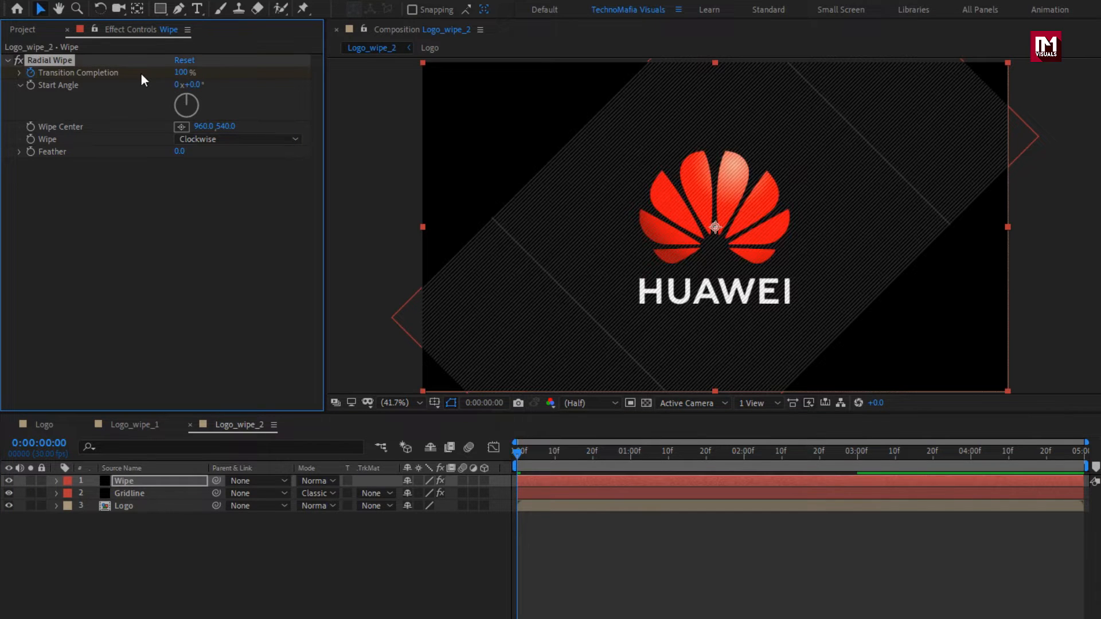
Step: Set the Radial Wipe direction to Counterclockwise and check the wipe along the timeline
left_click_drag(529, 452, 681, 455)
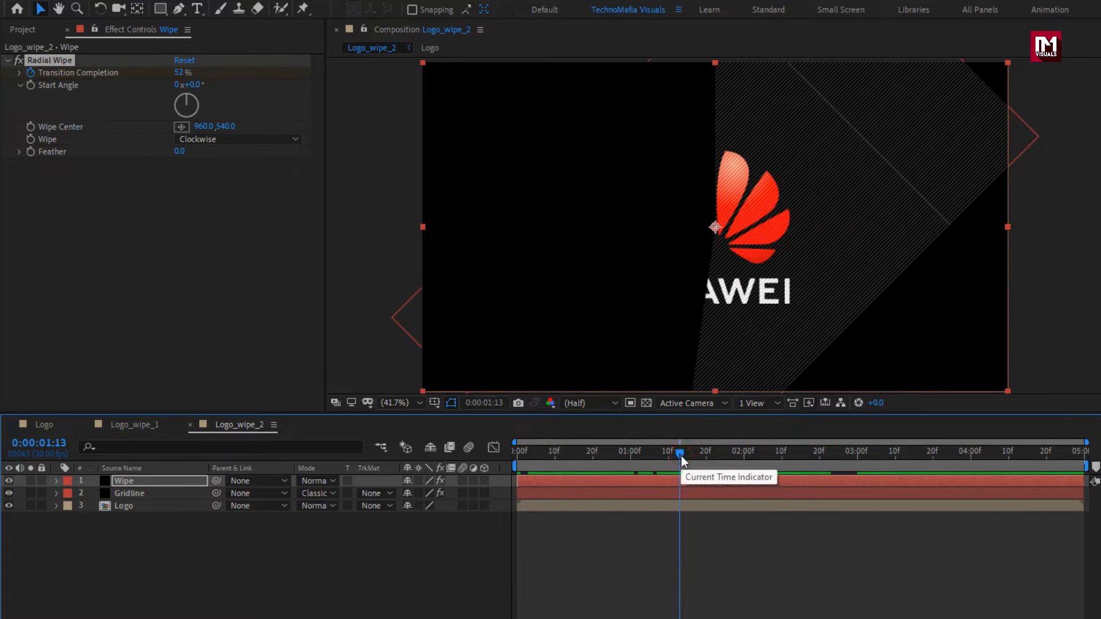
left_click(223, 139)
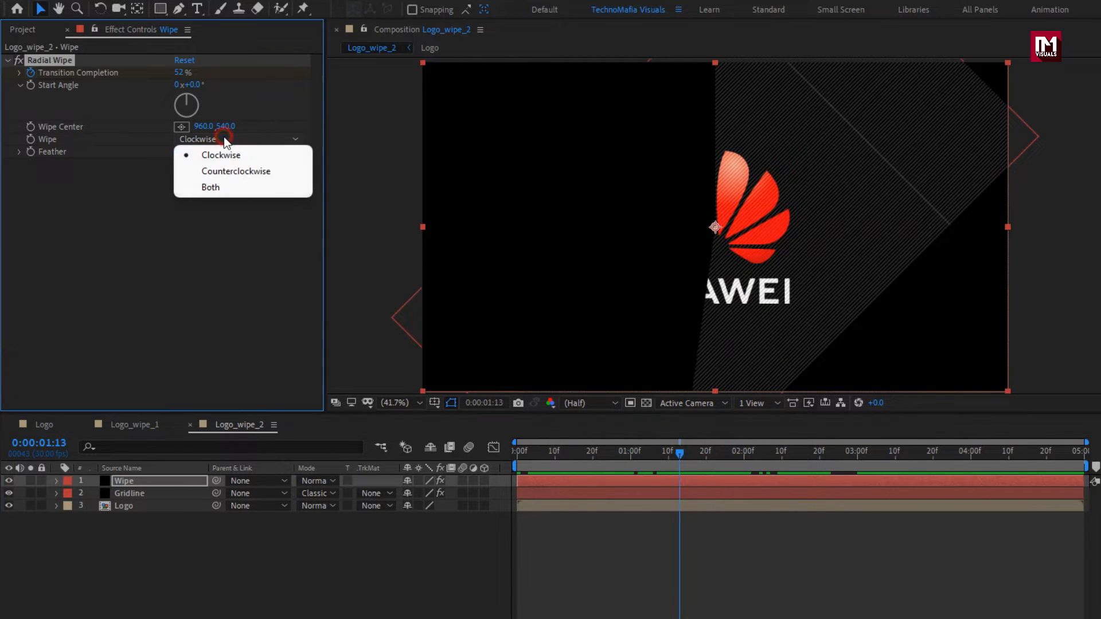
left_click(245, 172)
left_click_drag(596, 457, 505, 455)
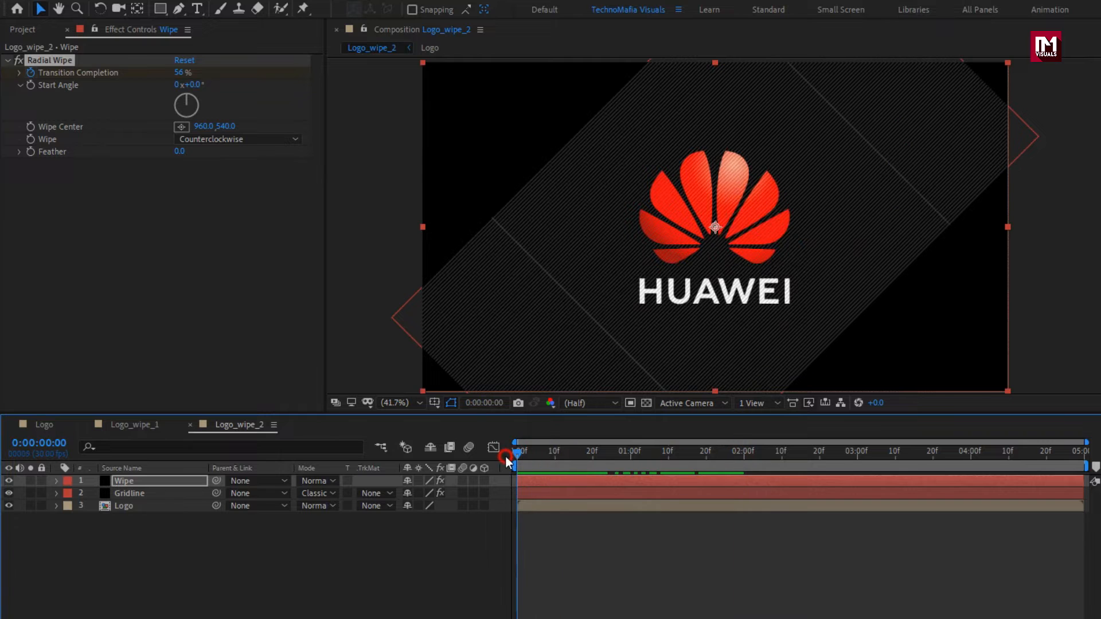
Step: Move the Radial Wipe center down to the point where the logo petals converge, at about 958, 602
key("slash")
left_click_drag(714, 229, 713, 276)
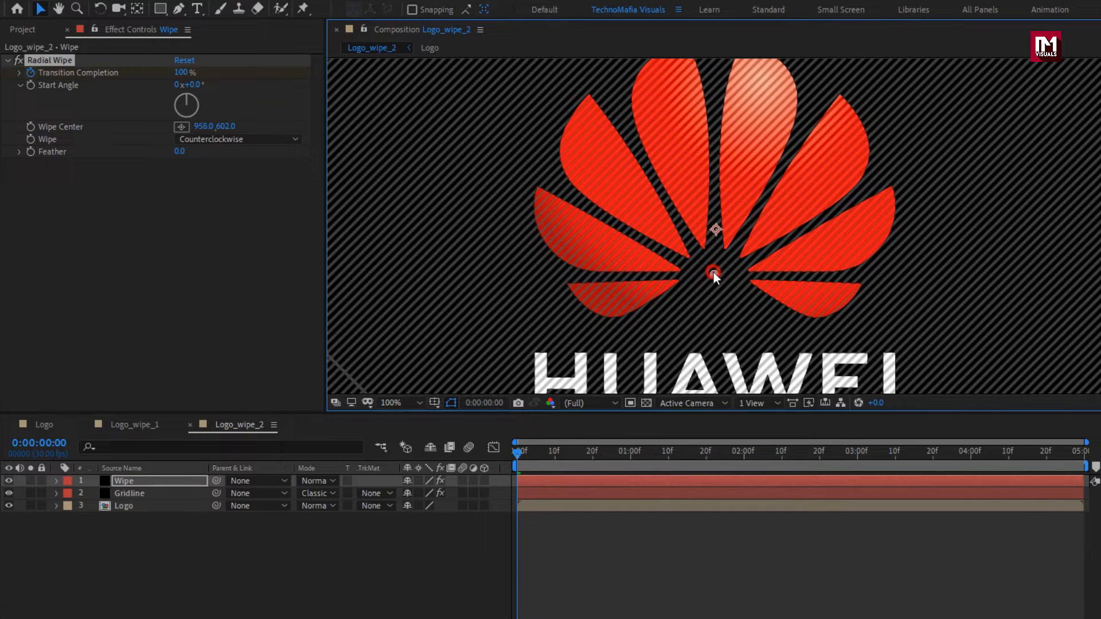
left_click_drag(516, 456, 611, 455)
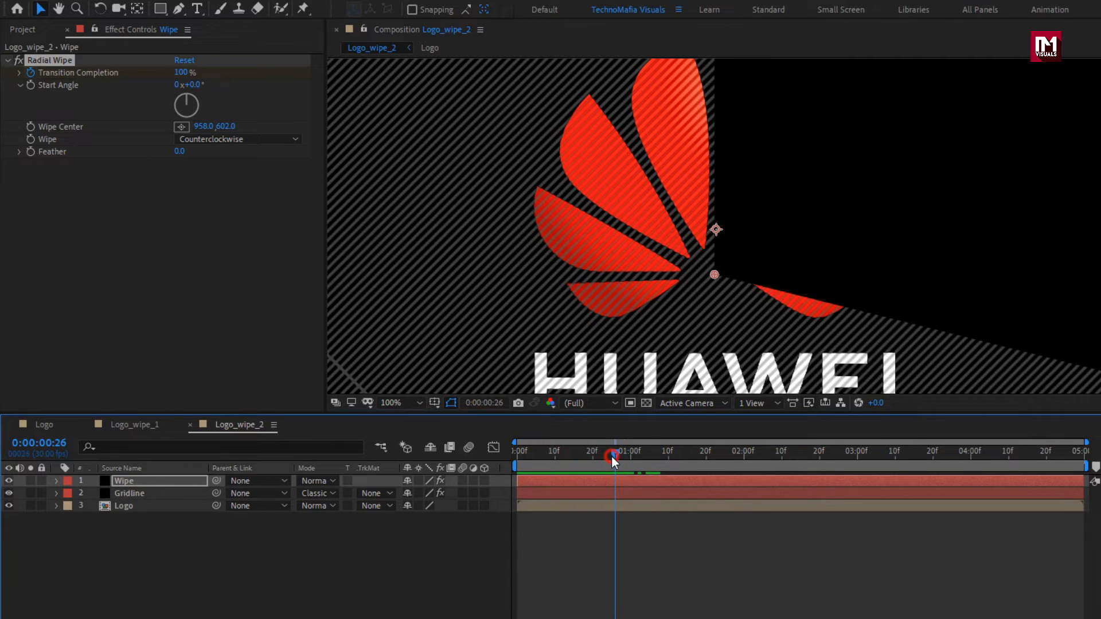
scroll(604, 304, "down", 2)
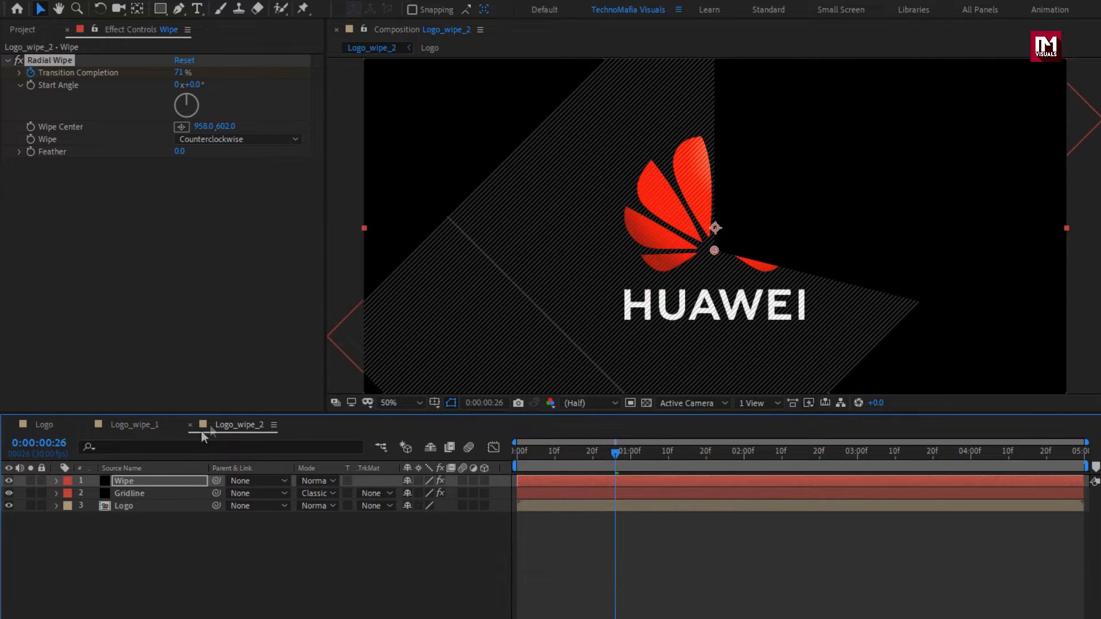
Step: Apply Easy Ease to both Transition Completion keyframes of the Wipe layer and check the motion
key("u")
left_click_drag(882, 500, 514, 506)
right_click(517, 506)
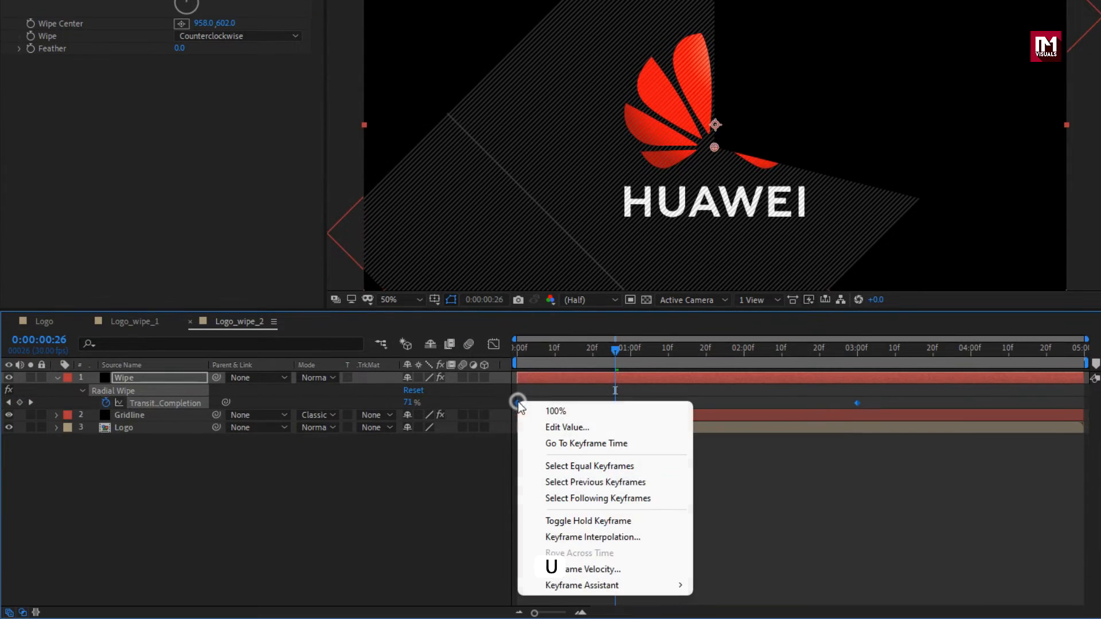
mouse_move(659, 584)
left_click(720, 473)
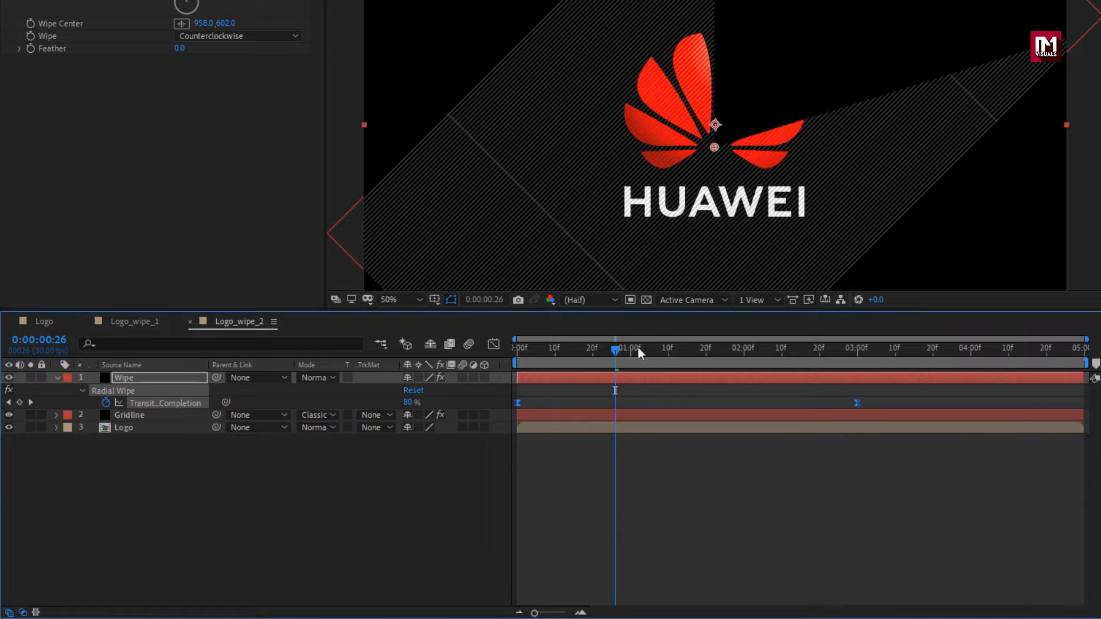
left_click_drag(637, 349, 673, 349)
Step: Set the Wipe layer's blending mode to Stencil Alpha, preview the wipe and collapse the layer's properties
left_click(318, 378)
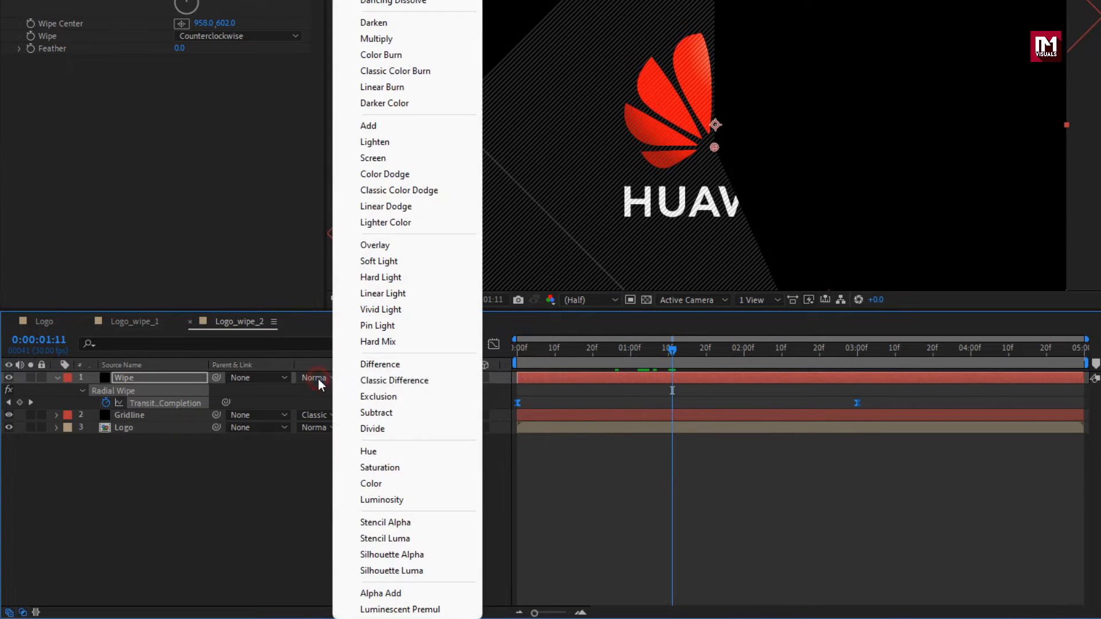
left_click(427, 525)
left_click_drag(518, 359, 568, 359)
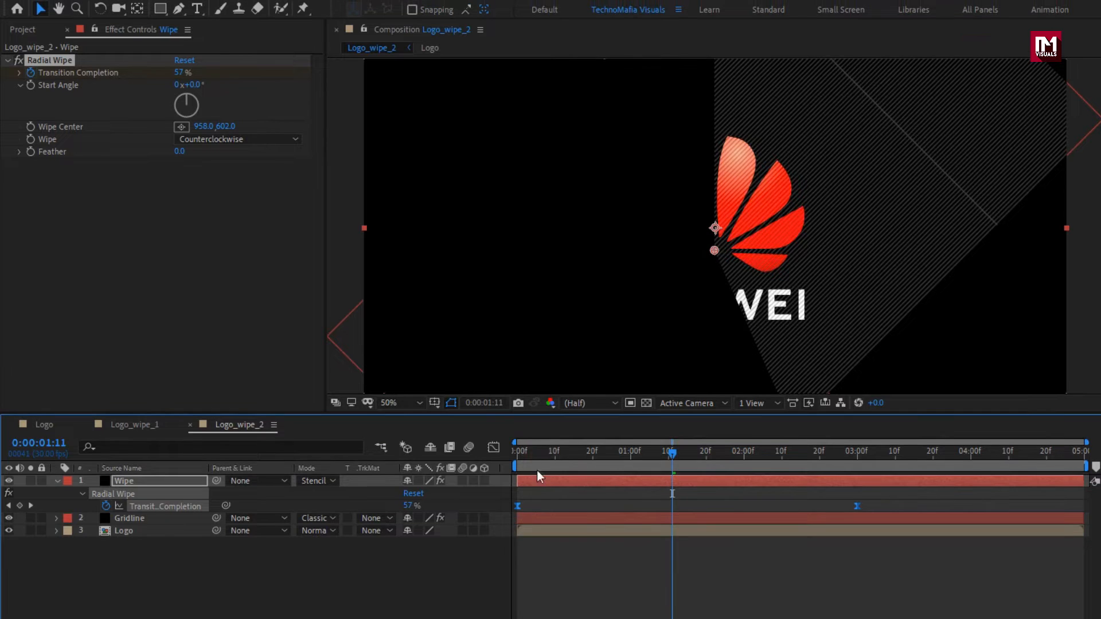
left_click_drag(567, 462, 744, 475)
left_click(58, 481)
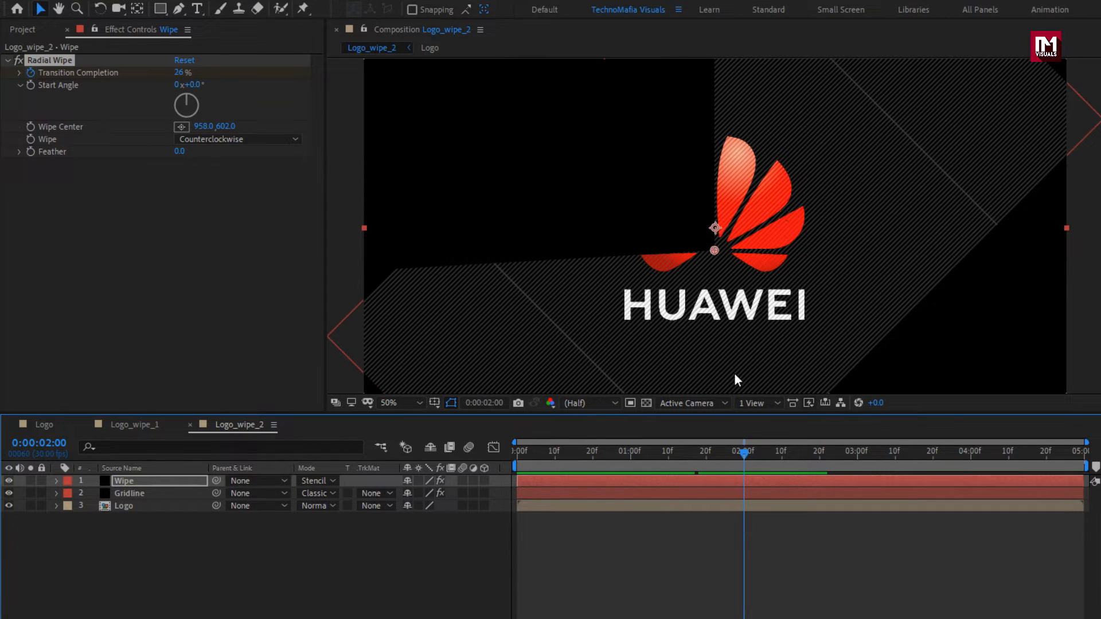
Step: Add the Logo composition directly above the Gridline layer and use it as Gridline's Alpha Matte
left_click(23, 30)
left_click_drag(40, 176, 143, 488)
left_click(120, 503)
left_click(367, 505)
left_click(446, 545)
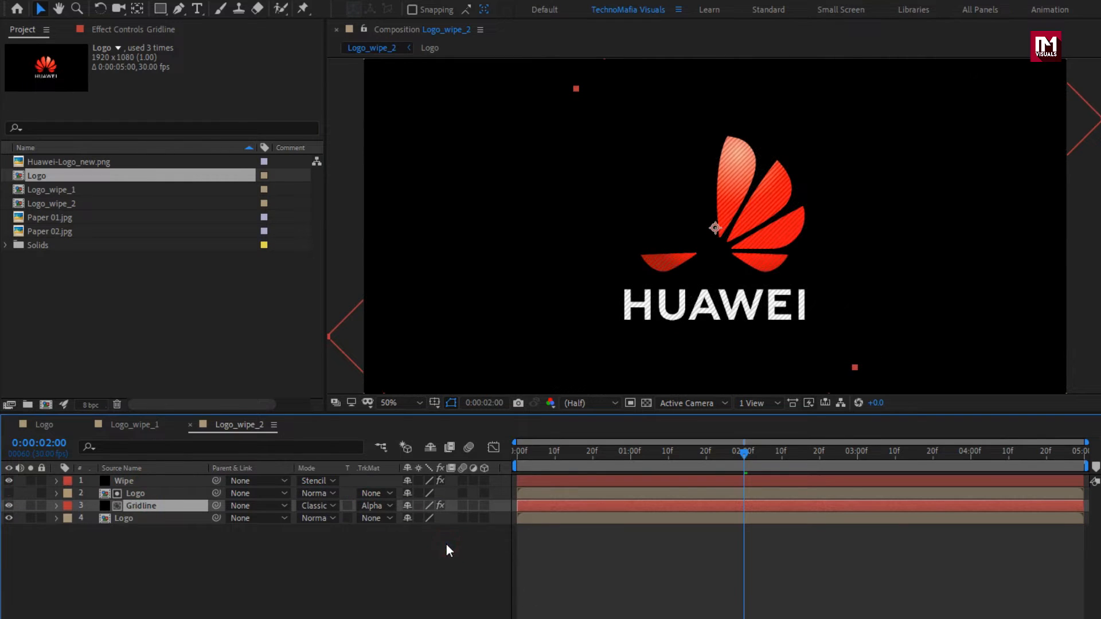
left_click_drag(649, 454, 895, 444)
Step: Create a 1920 × 1080, 30 fps, five-second composition named Logo_outline
key("ctrl+n")
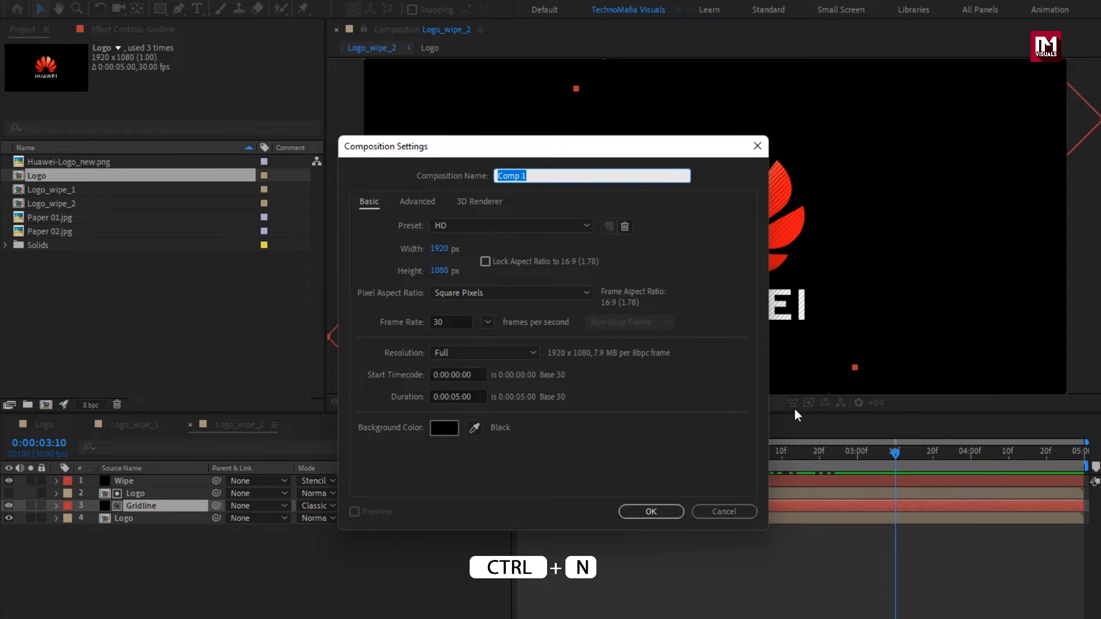
type("Logo_outline")
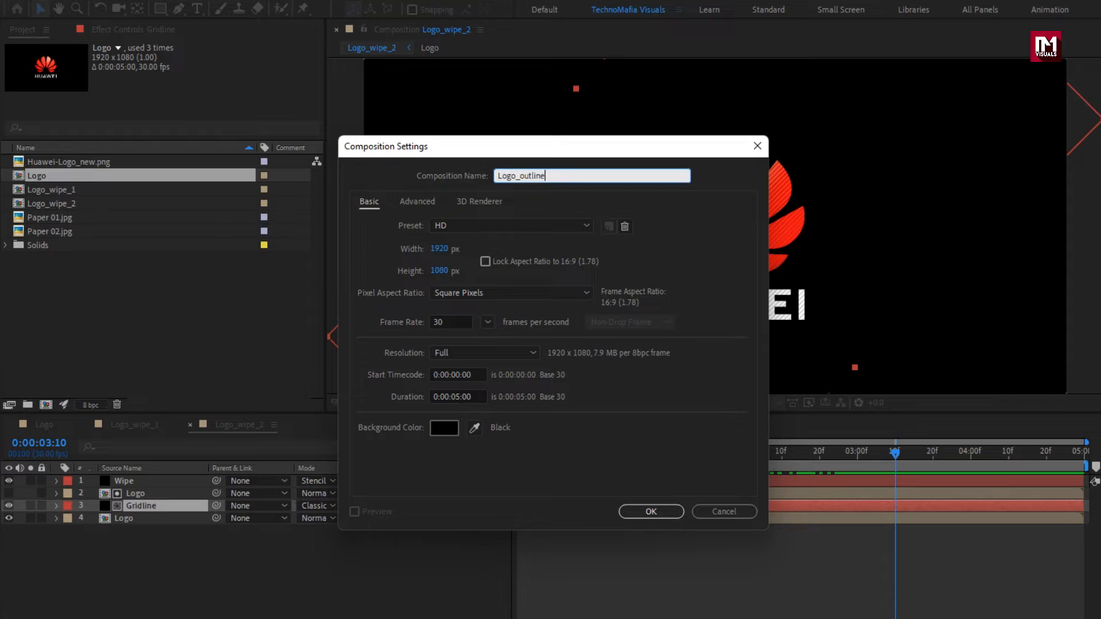
left_click(656, 508)
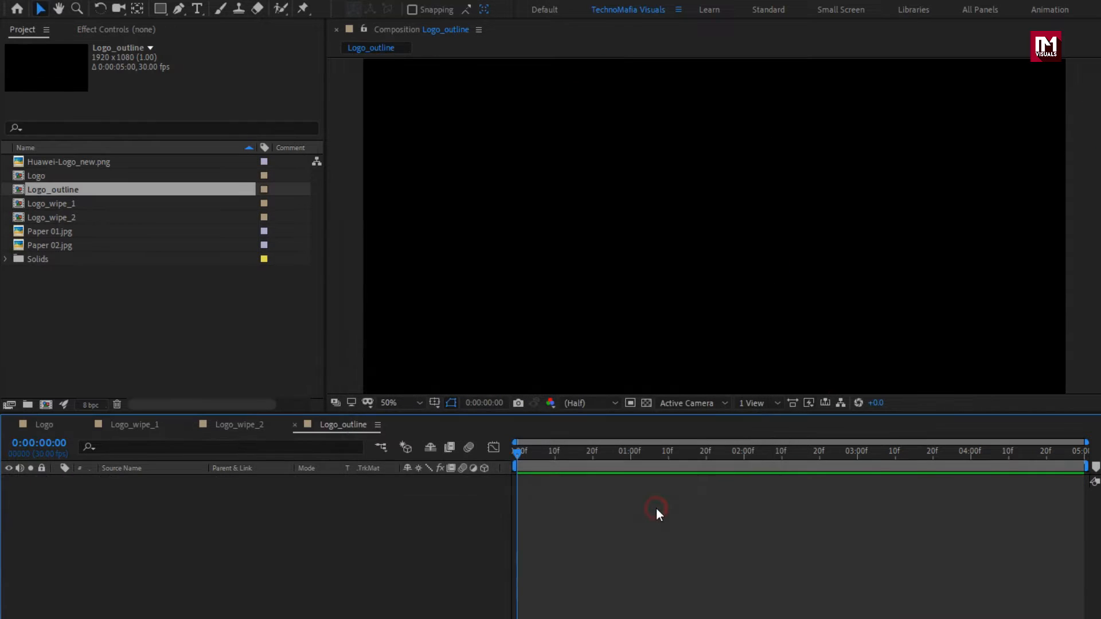
Step: Add Logo_wipe_1 to the Logo_outline composition and place the Logo composition above it
left_click(55, 204)
left_click_drag(56, 204, 177, 511)
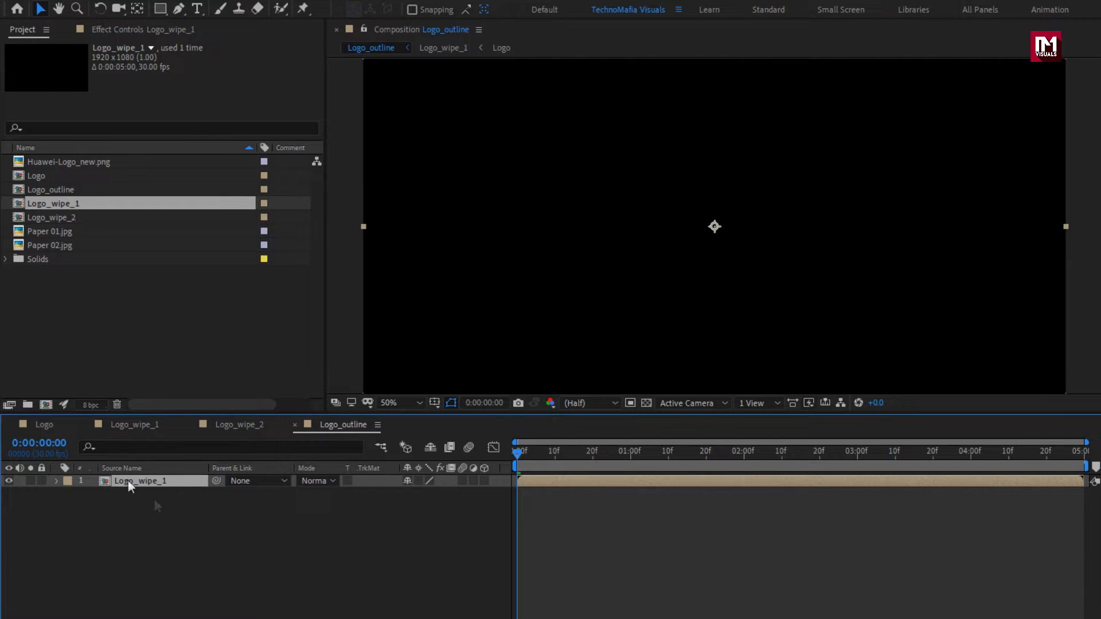
left_click_drag(33, 178, 150, 481)
left_click_drag(549, 456, 756, 471)
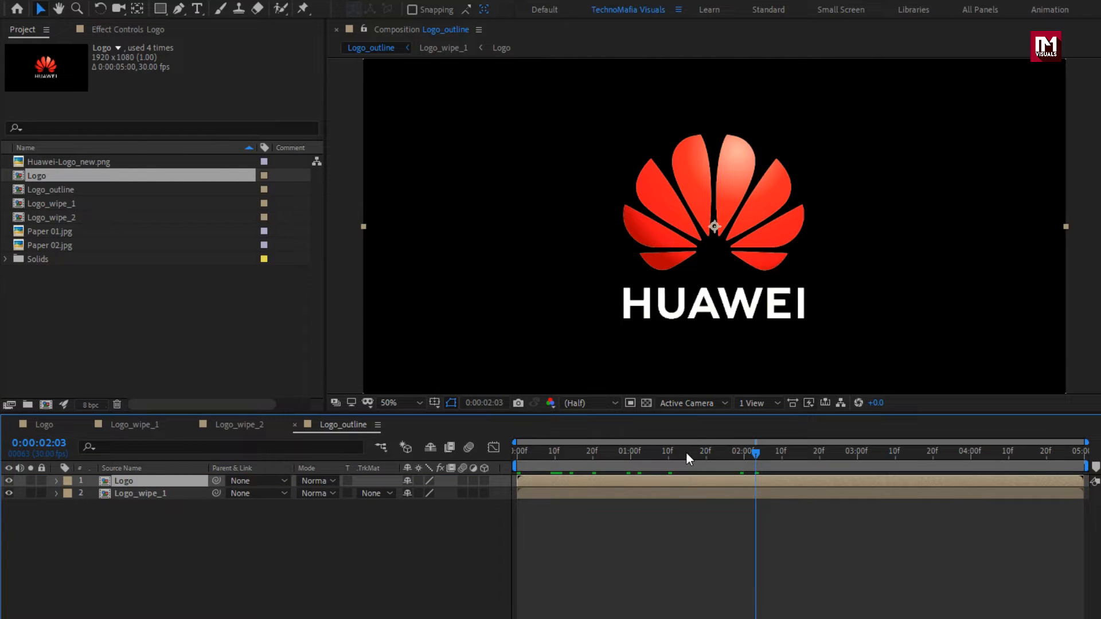
Step: Set the Logo layer's blending mode to Stencil Alpha and preview the masked wipe
left_click(314, 480)
left_click(420, 523)
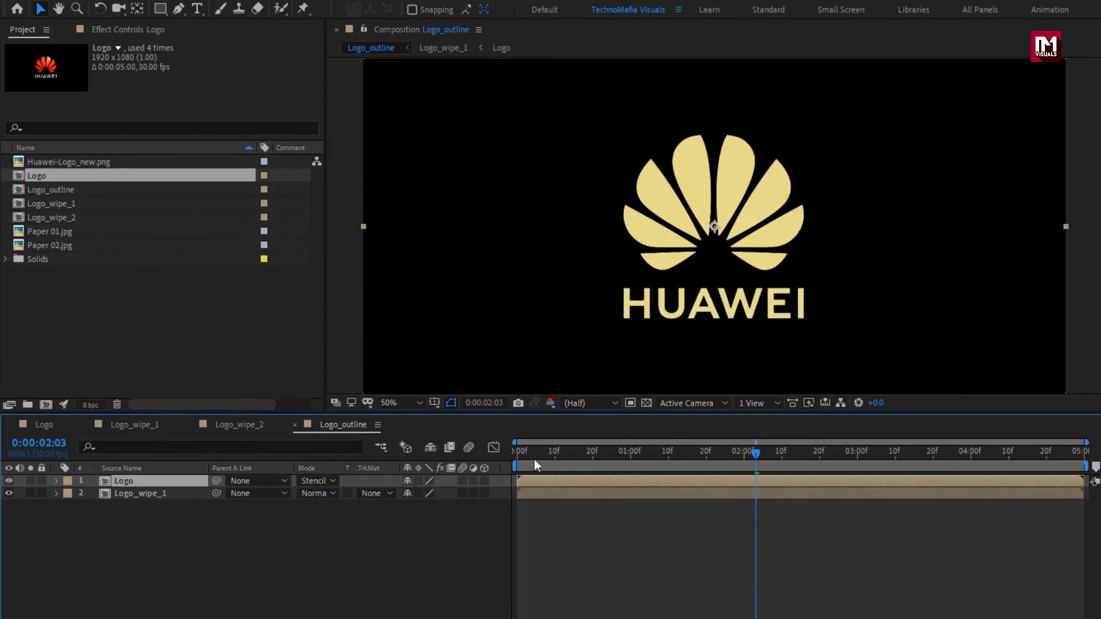
left_click(542, 349)
left_click_drag(545, 453, 685, 462)
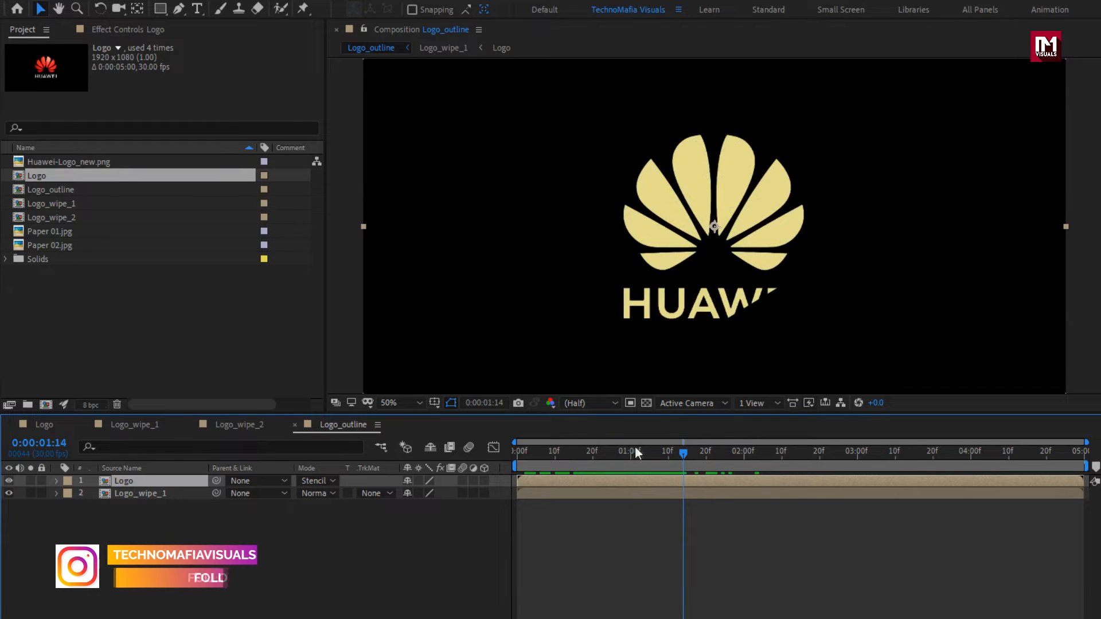
Step: Add a second Logo layer at the top of the stack and apply the Matte Choker effect to it
left_click_drag(37, 177, 146, 477)
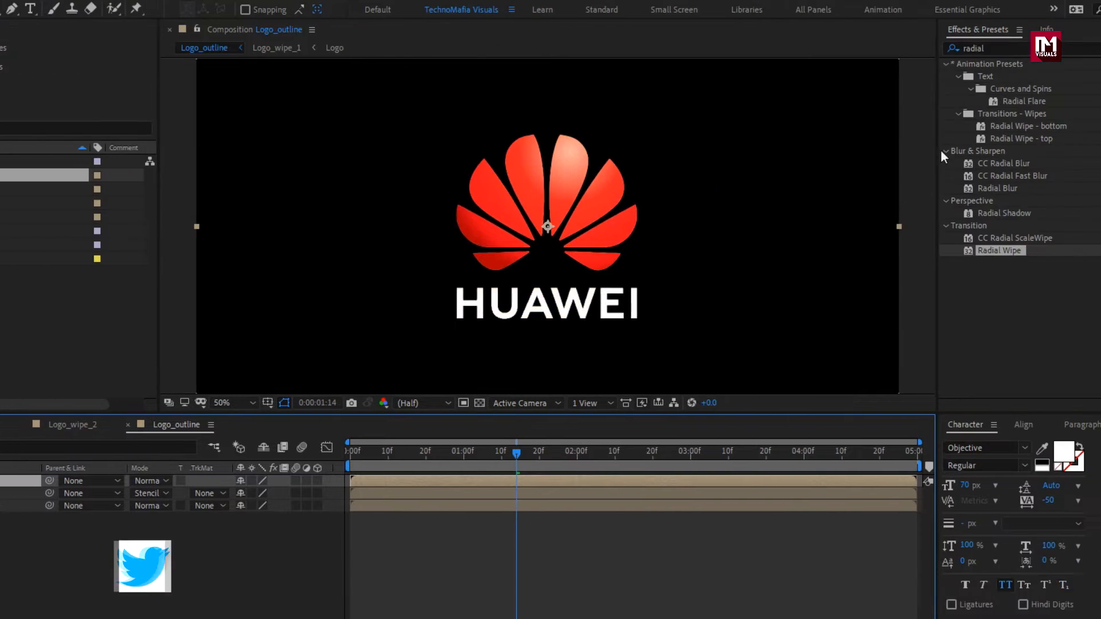
left_click(991, 48)
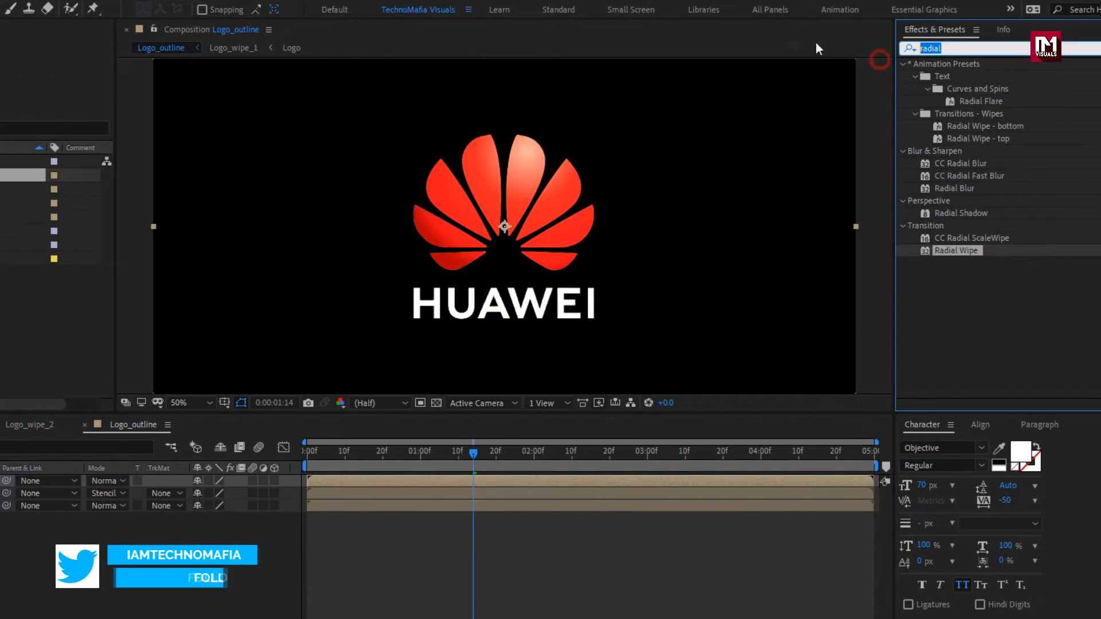
key("BackSpace")
key("BackSpace")
key("BackSpace")
key("BackSpace")
key("BackSpace")
key("BackSpace")
type("matt")
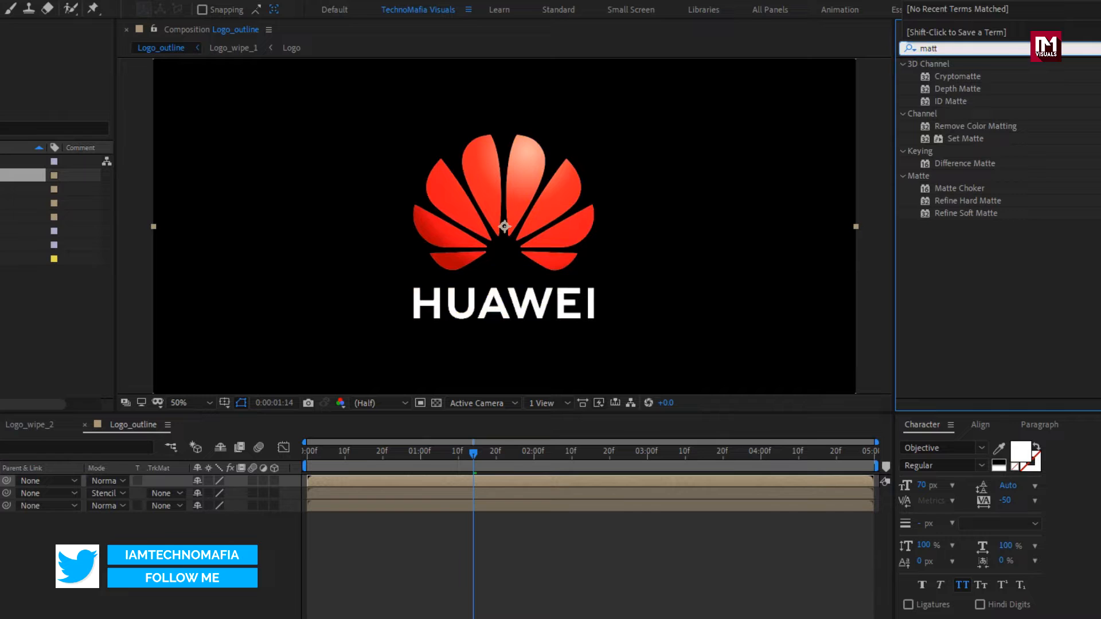
left_click(976, 188)
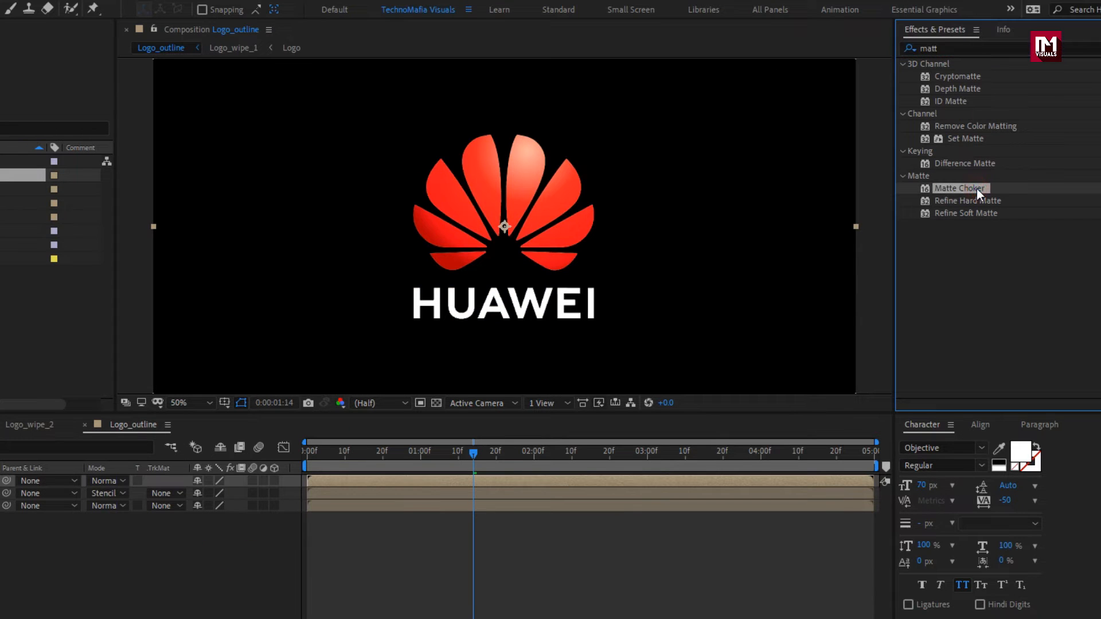
double_click(976, 188)
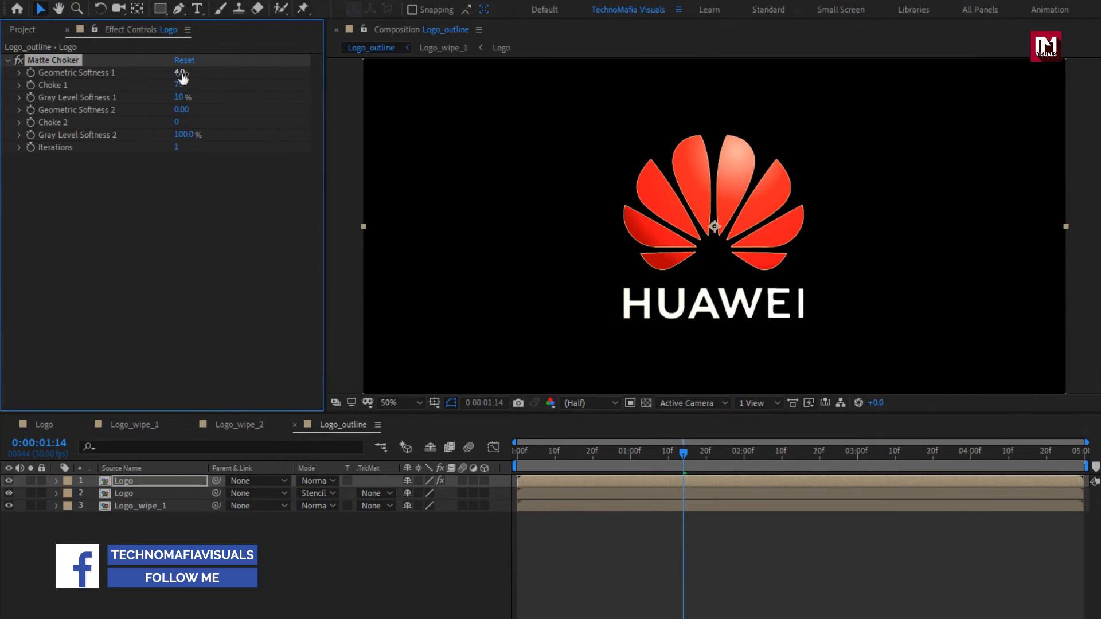
Step: Set the Matte Choker's Geometric Softness 1 to 5, Choke 1 to 127 and Gray Level Softness 1 to 5%
left_click(180, 73)
type("5")
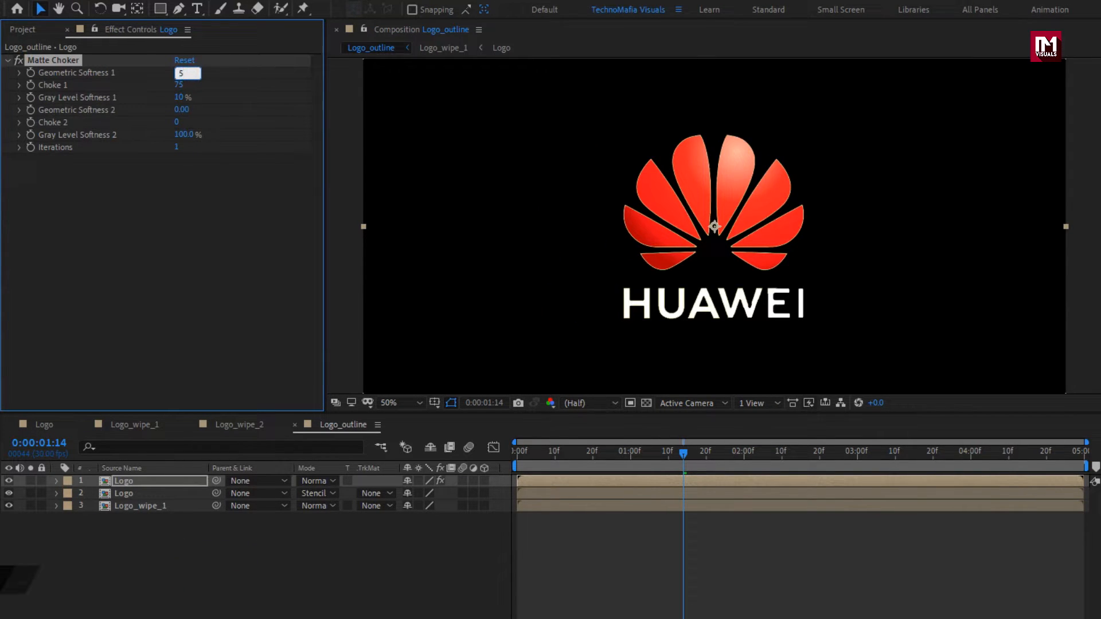
key("Return")
left_click_drag(176, 89, 321, 89)
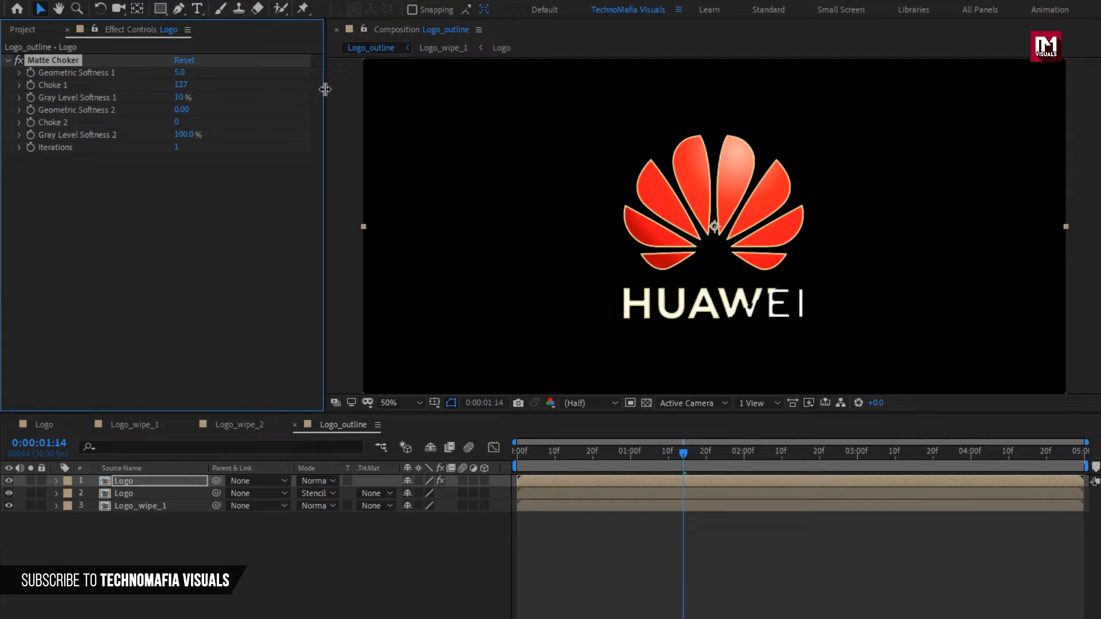
left_click(179, 98)
type("5")
key("Return")
left_click_drag(593, 453, 626, 463)
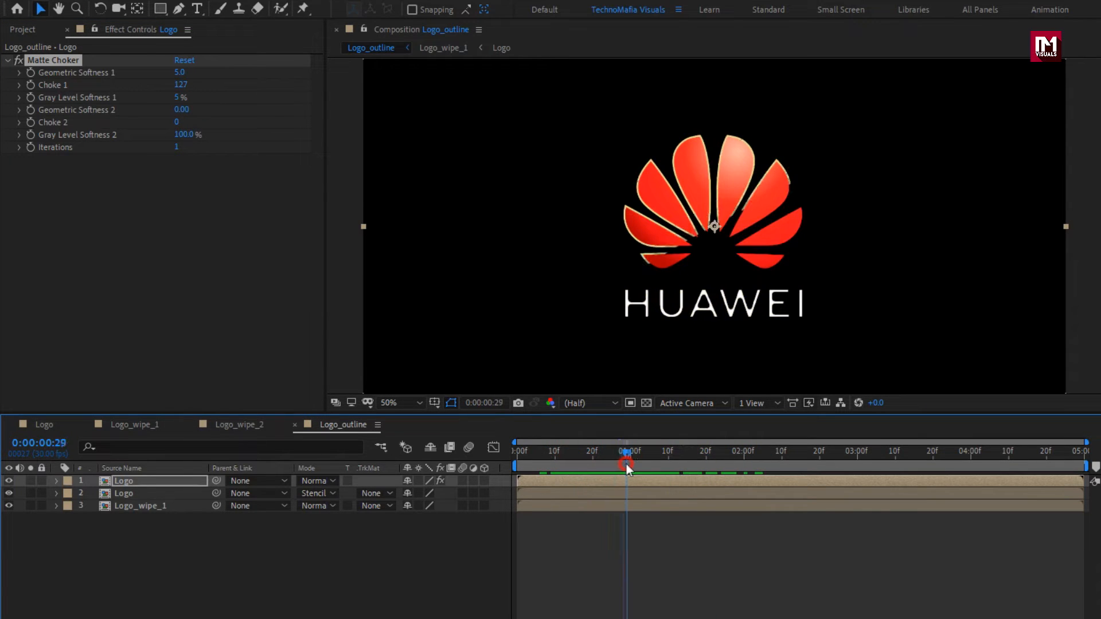
Step: Set the stencil Logo layer's track matte to Alpha Inverted Matte using the choked Logo layer, and preview the outline
left_click(128, 492)
left_click(370, 493)
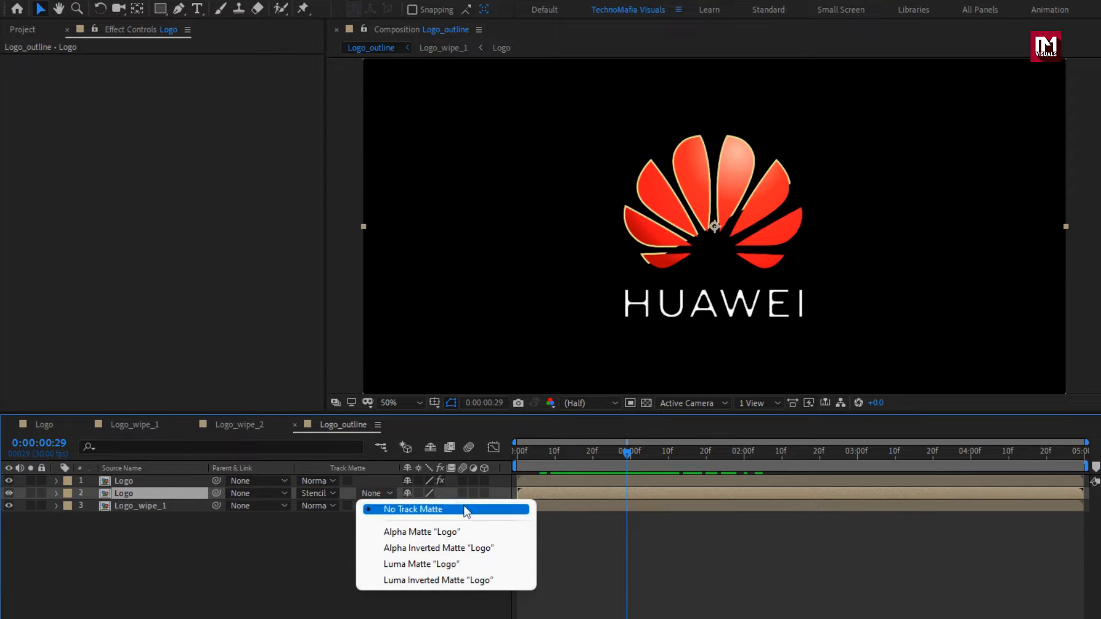
left_click(475, 546)
left_click_drag(547, 453, 778, 459)
left_click(241, 542)
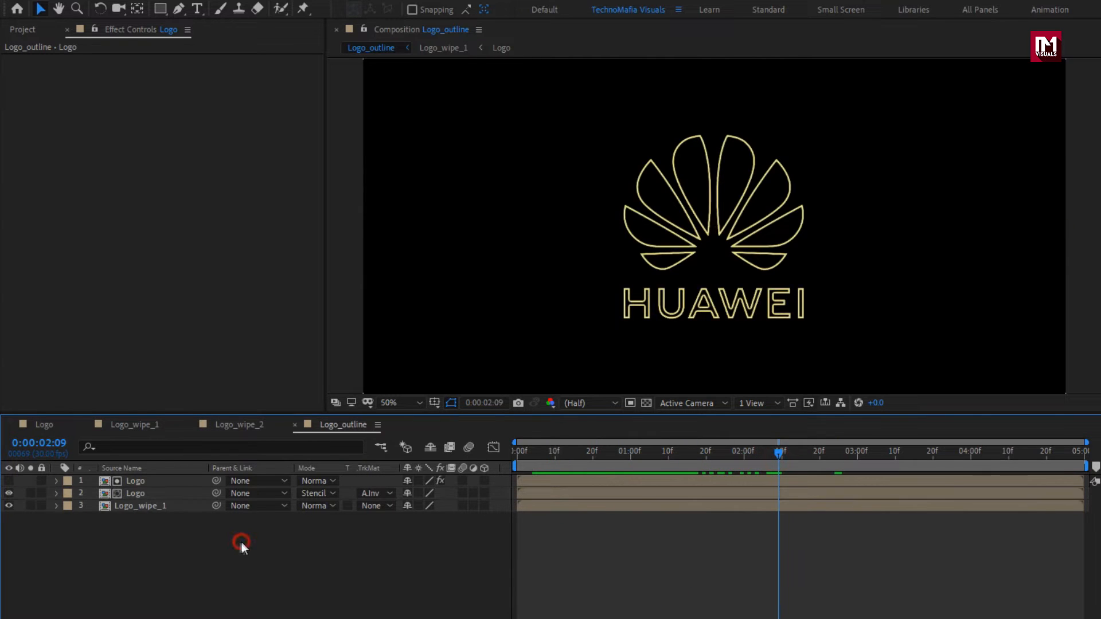
Step: Add a third Logo layer at the top of the stack and apply the Vegas effect to it
left_click(23, 29)
left_click_drag(36, 188, 164, 477)
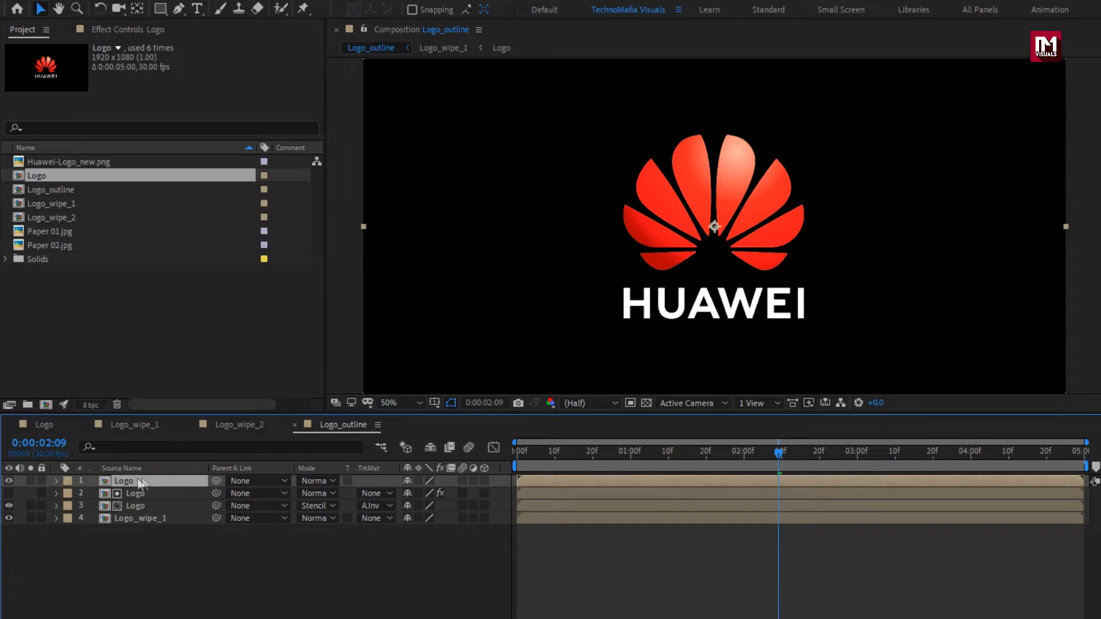
left_click_drag(947, 49, 904, 49)
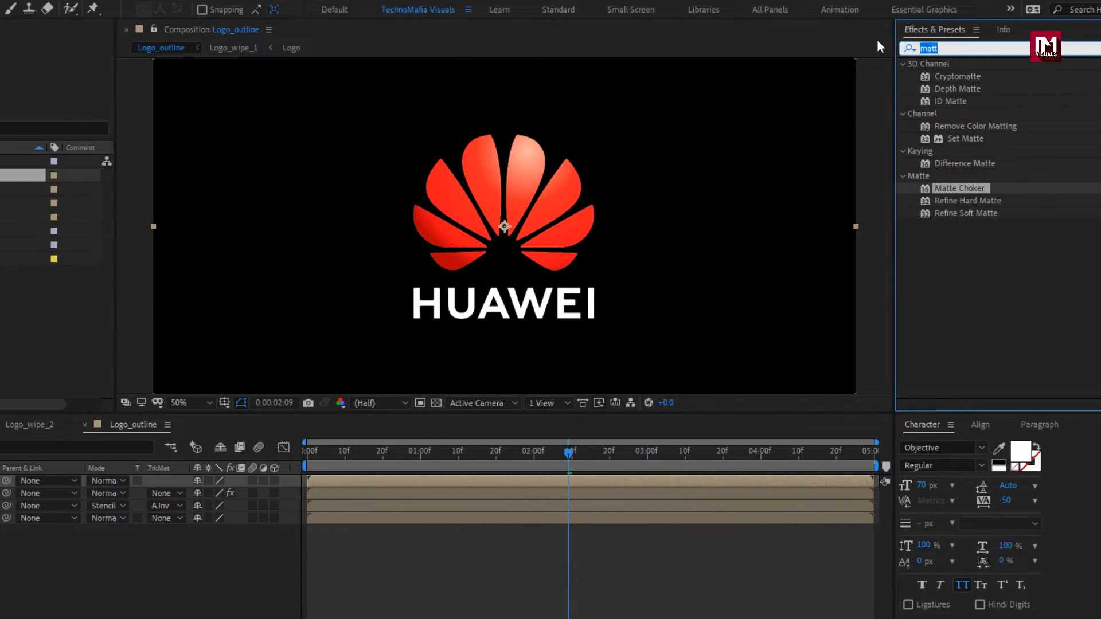
type("vega")
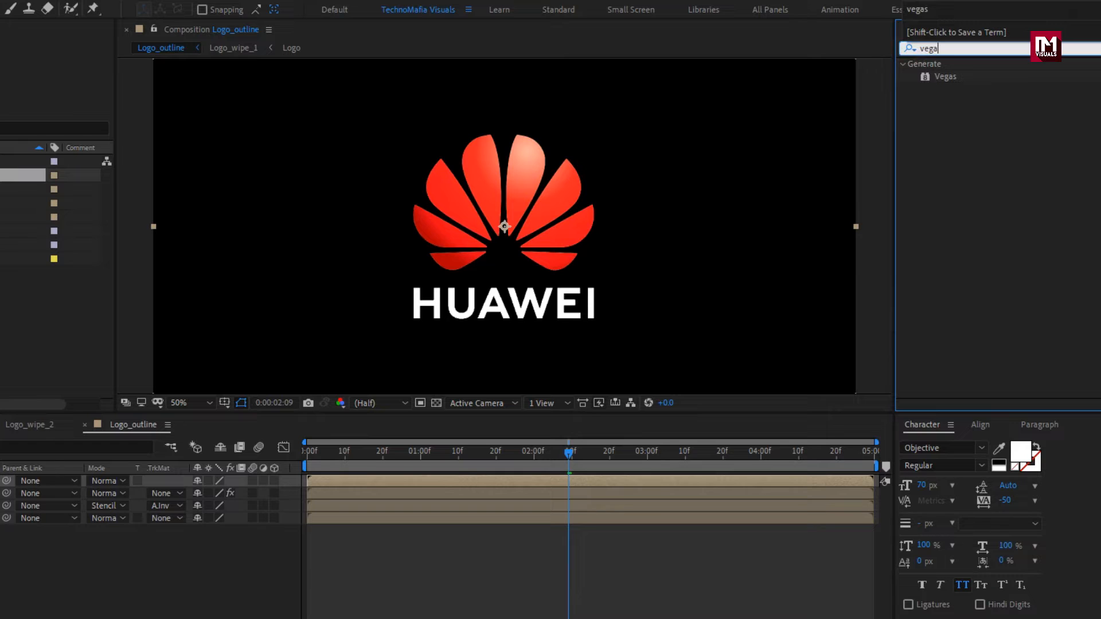
double_click(945, 77)
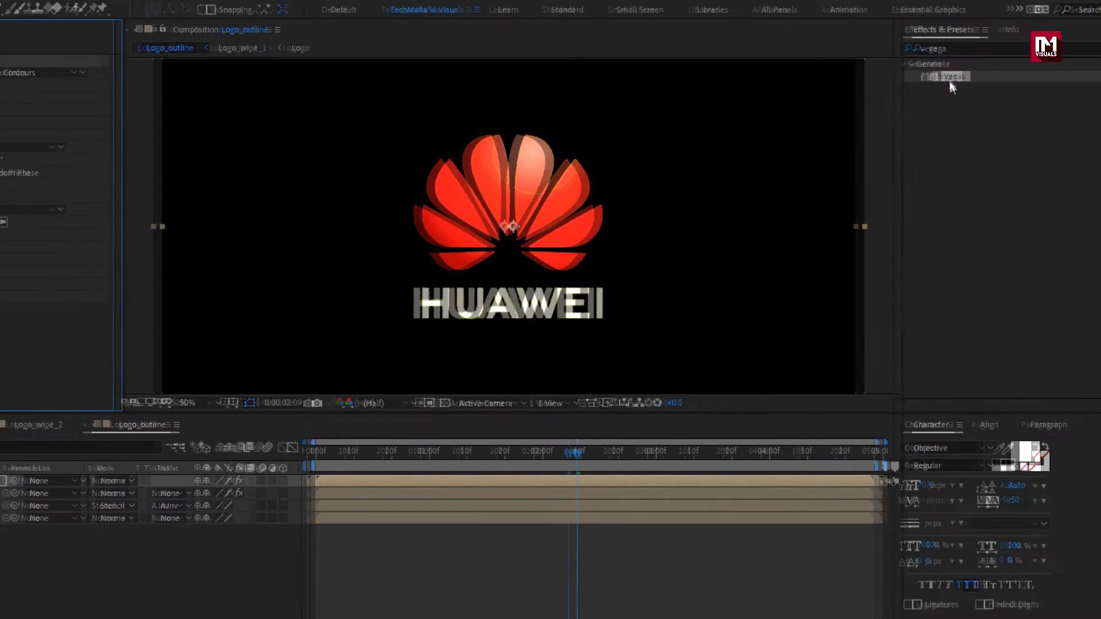
Step: In Vegas, set the contour Channel to Alpha, Shorter Contours Have to Fewer Segments, and Segments to 10
left_click(20, 86)
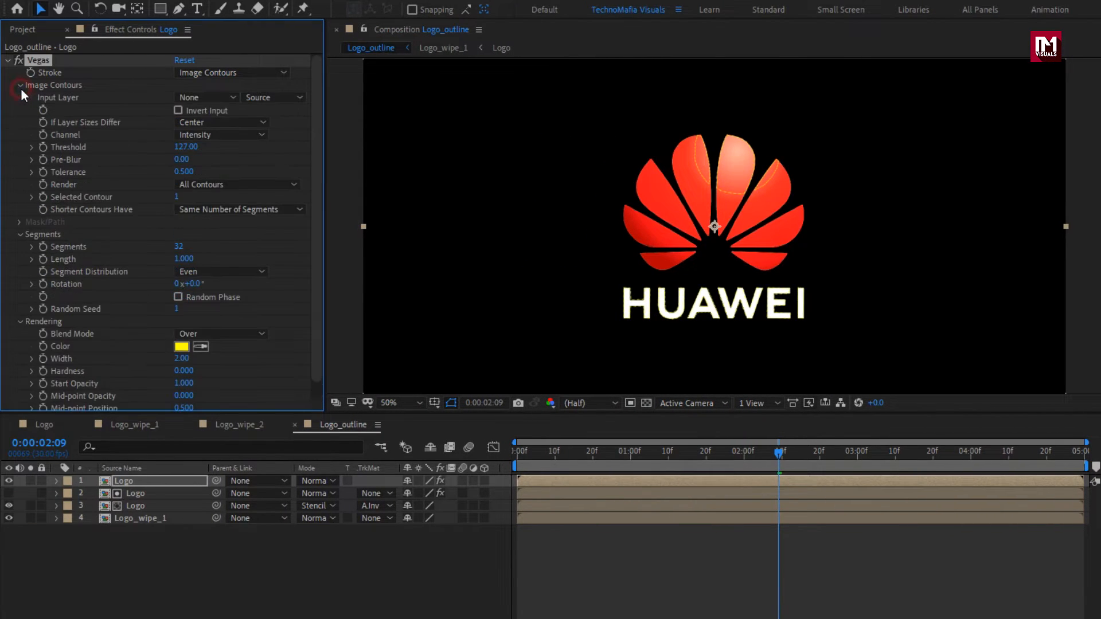
left_click(267, 133)
left_click(240, 215)
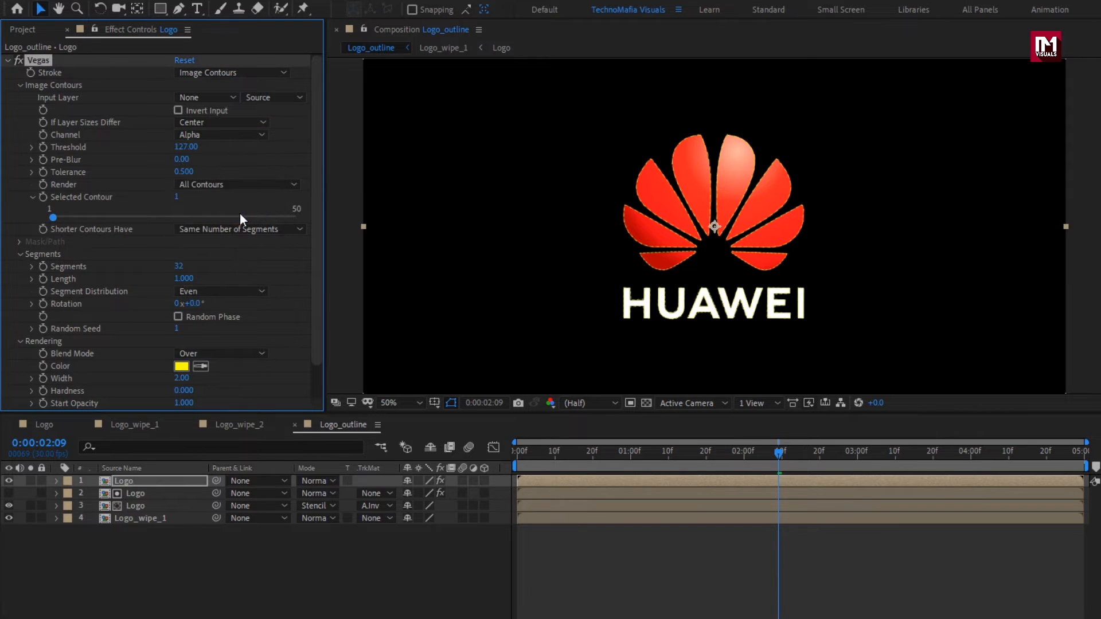
left_click(238, 229)
left_click(294, 261)
left_click(179, 267)
type("10")
key("Return")
Step: Set the Vegas Segment Distribution to Bunched, Blend Mode to Transparent and Width to 30
left_click(243, 289)
left_click(242, 305)
left_click(248, 353)
left_click(250, 365)
left_click(182, 378)
type("30")
key("Return")
Step: Set both the Mid-point Opacity and End Opacity of the Vegas stroke to 1
scroll(163, 379, "down", 1)
scroll(163, 379, "down", 1)
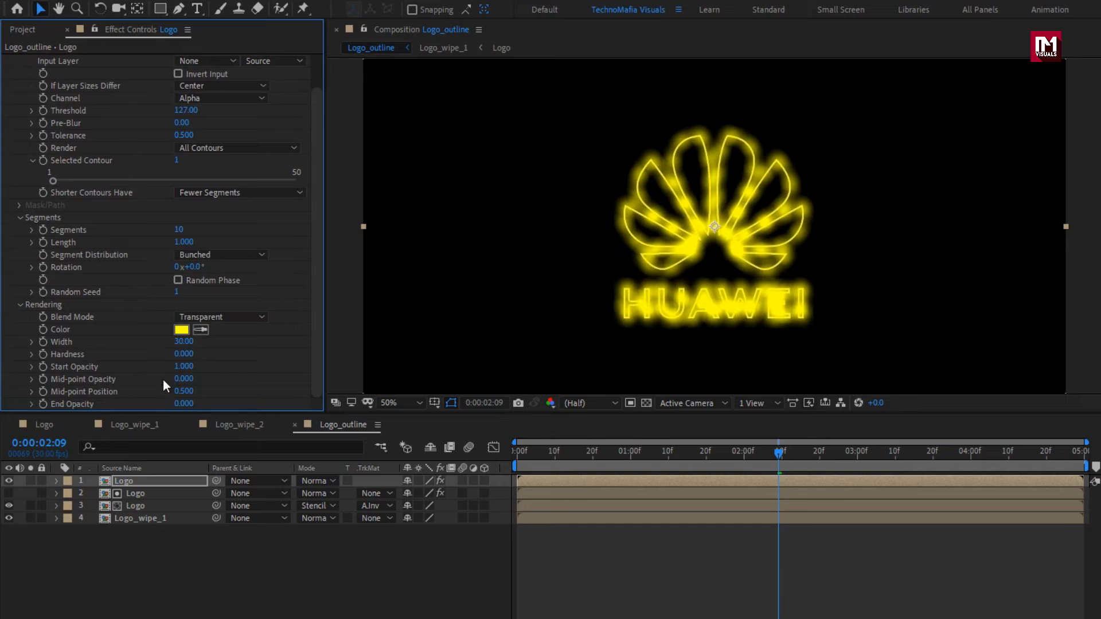
left_click(184, 379)
type("1")
key("Return")
left_click(182, 403)
type("1")
key("Return")
Step: Keyframe the Vegas Length at 1 on 0:00:02:00 and 0 on 0:00:00:00, and preview the growing strokes
left_click_drag(551, 453, 746, 453)
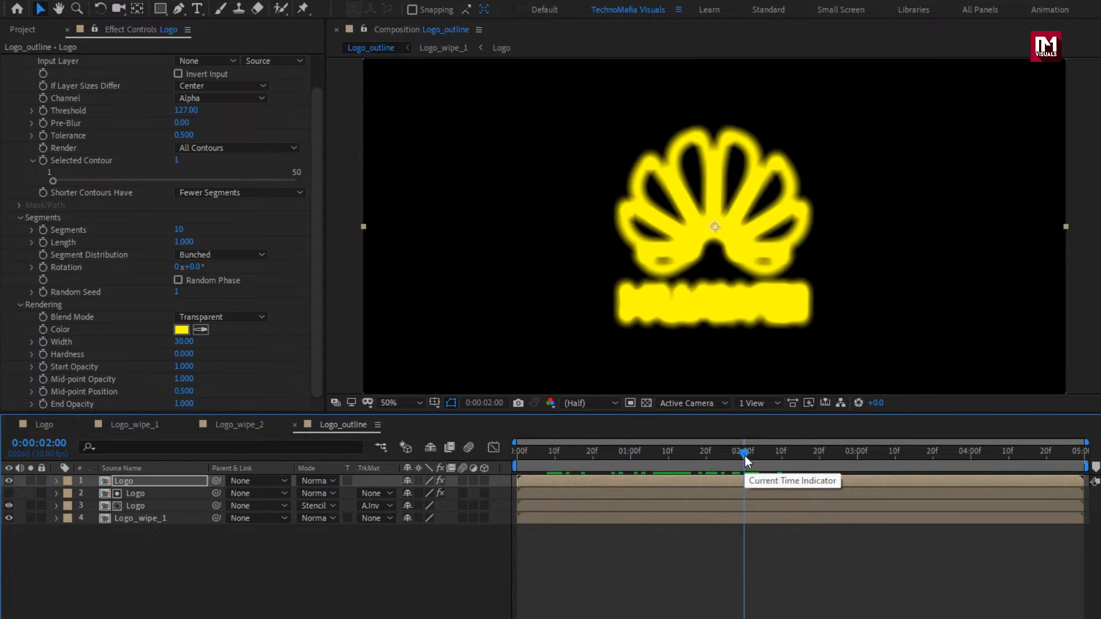
left_click(43, 244)
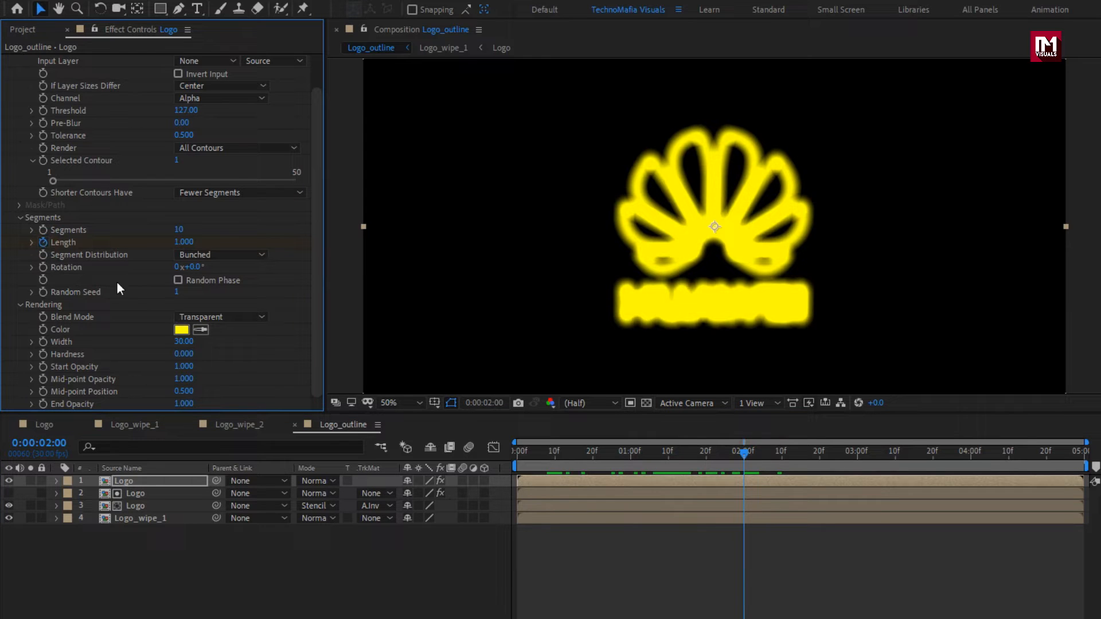
left_click_drag(679, 452, 516, 454)
left_click(183, 242)
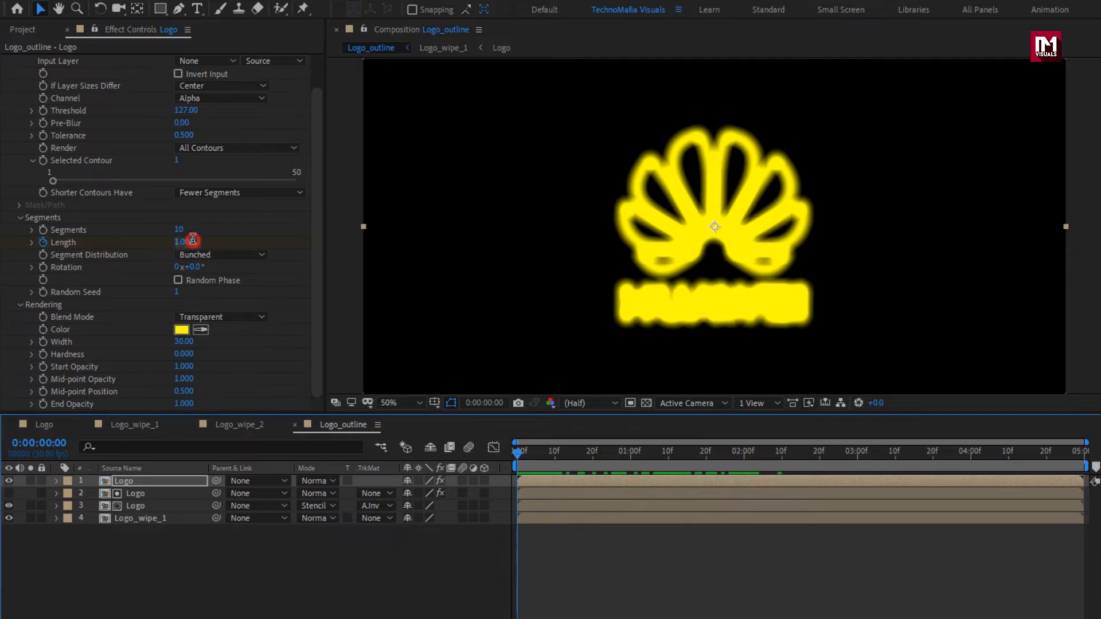
type("0")
key("Return")
left_click_drag(518, 462, 565, 443)
Step: Set the top Logo layer's blending mode to Stencil Alpha, enable Random Phase in Vegas, and preview the outline animation
left_click(144, 482)
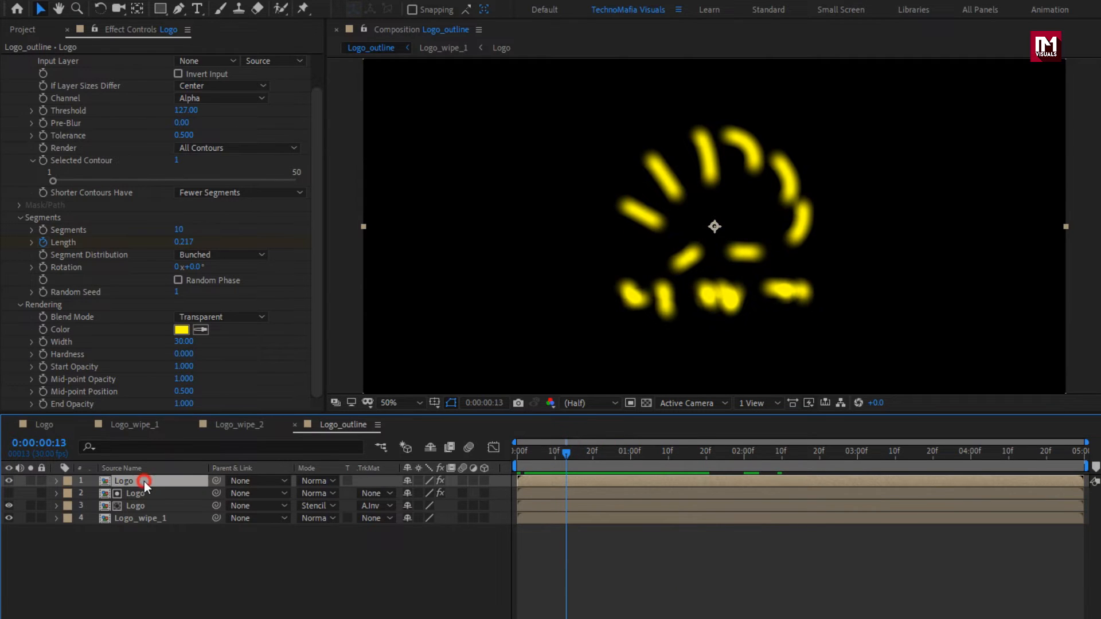
left_click(317, 481)
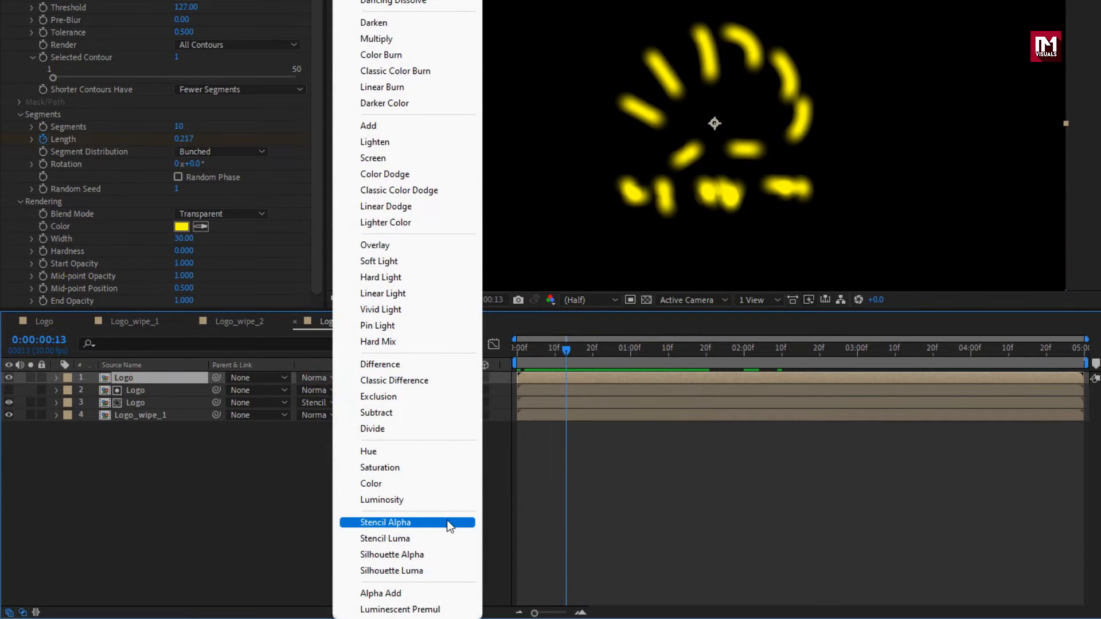
left_click(446, 523)
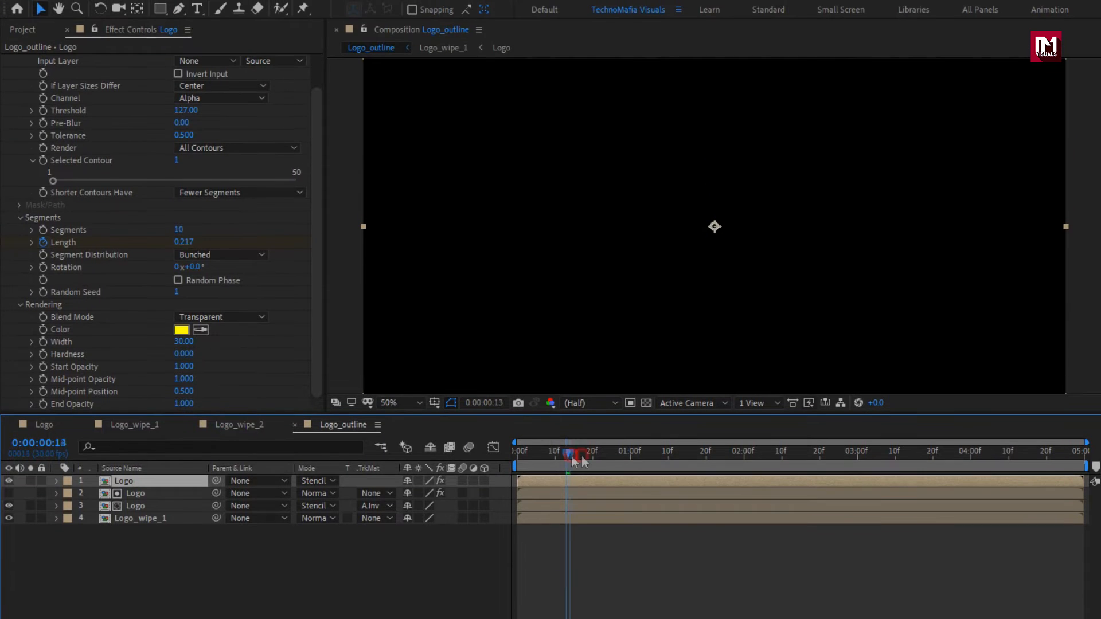
left_click_drag(565, 347, 683, 351)
mouse_move(684, 460)
left_mouse_down()
mouse_move(750, 456)
mouse_move(583, 456)
mouse_move(696, 456)
mouse_move(663, 456)
left_mouse_up()
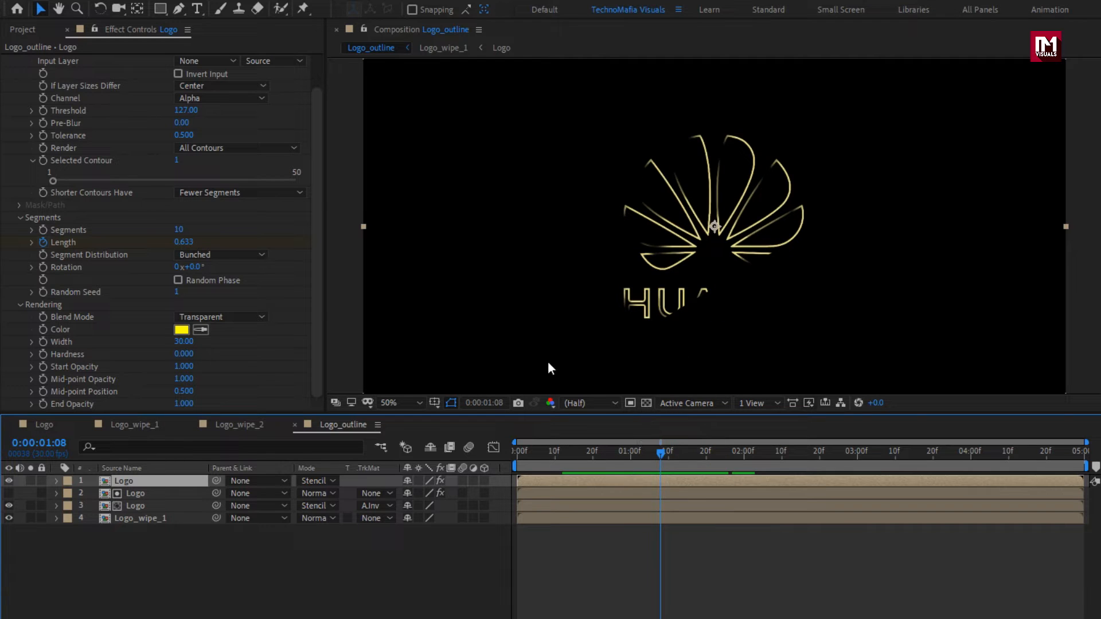
left_click(177, 280)
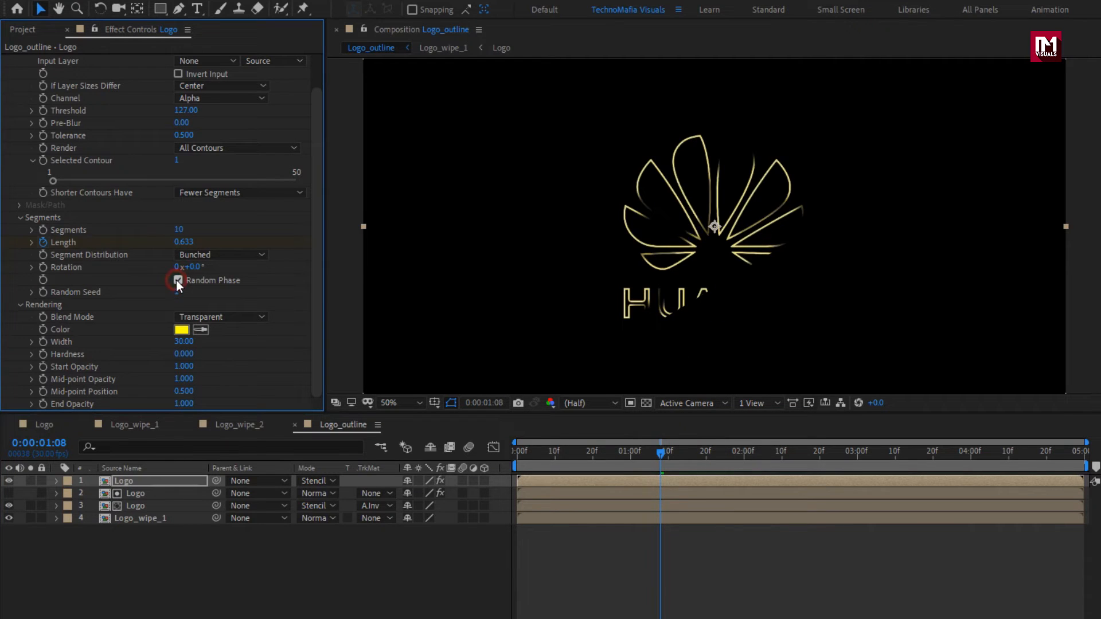
left_click_drag(614, 453, 703, 475)
Step: Create a 1920 x 1080, 30 fps, 5-second composition named Logo_reveal
key("ctrl+n")
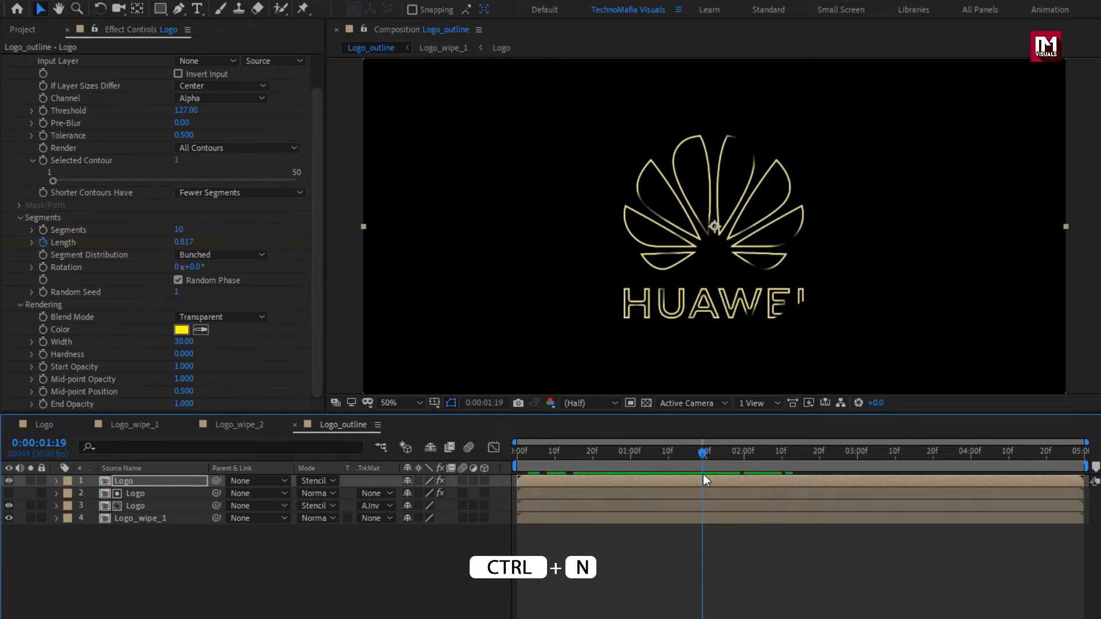
type("Logo")
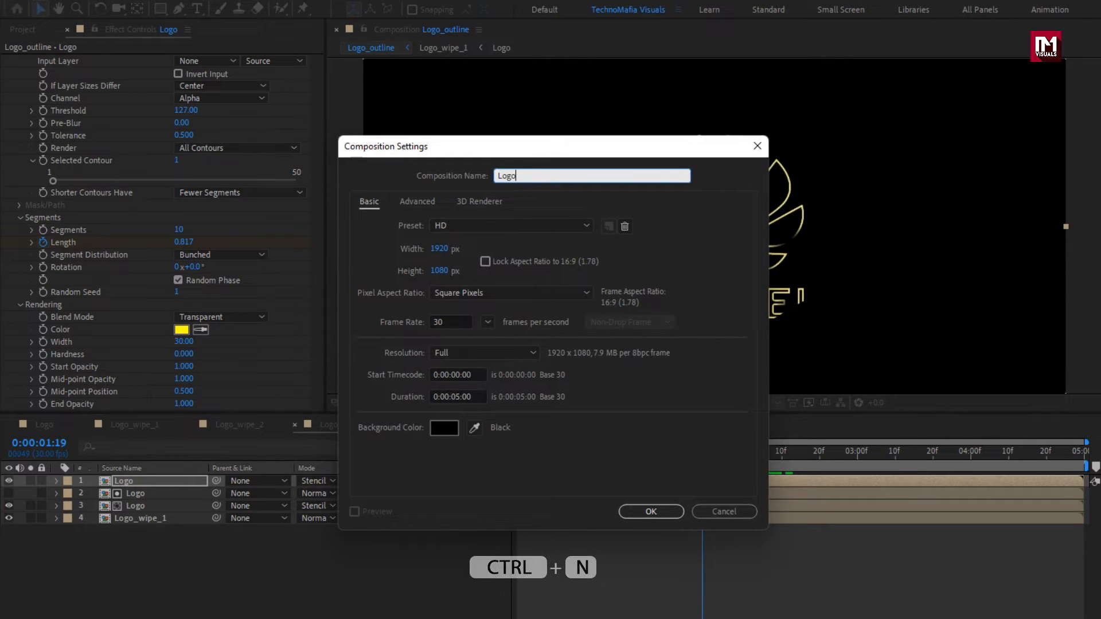
type("_reveal")
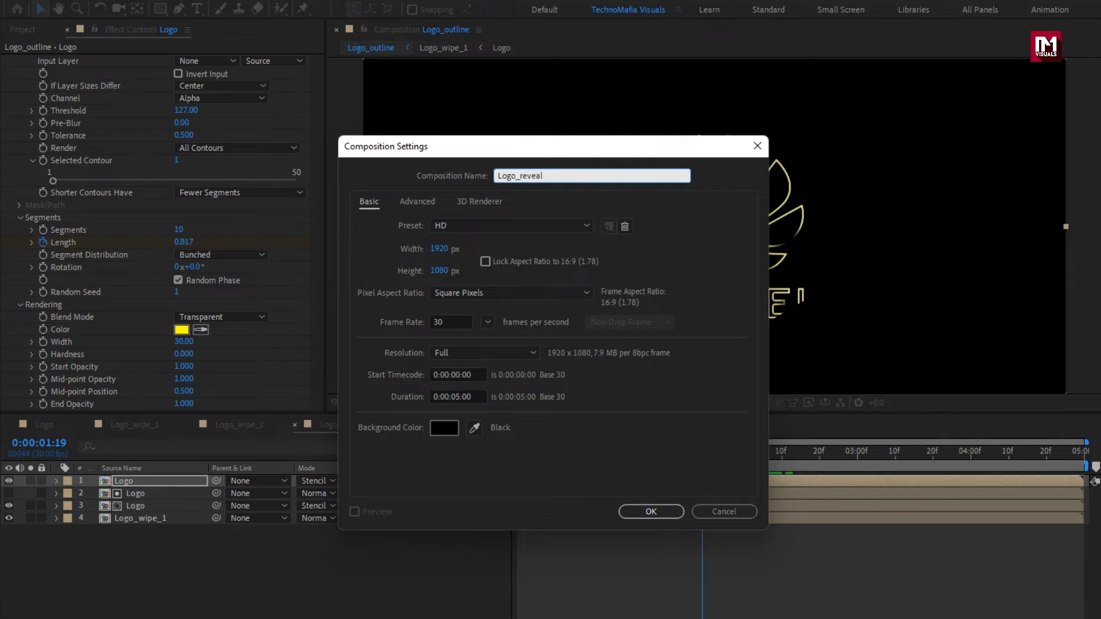
left_click(651, 512)
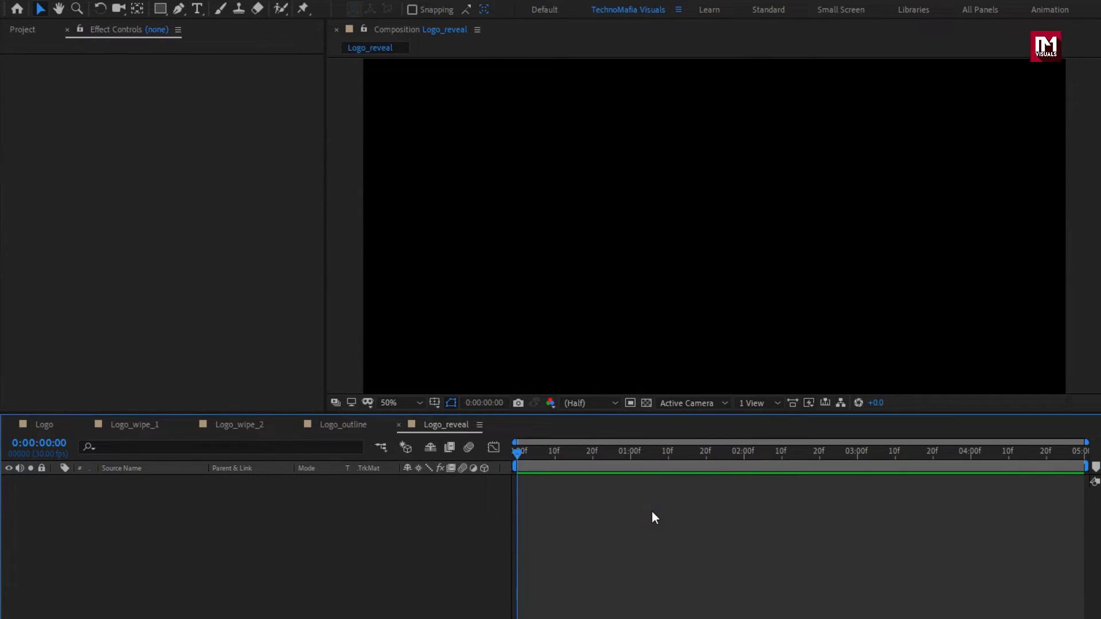
Step: Add Logo_wipe_1 to the Logo_reveal composition and make the layer start at 0:00:00:05
left_click(23, 30)
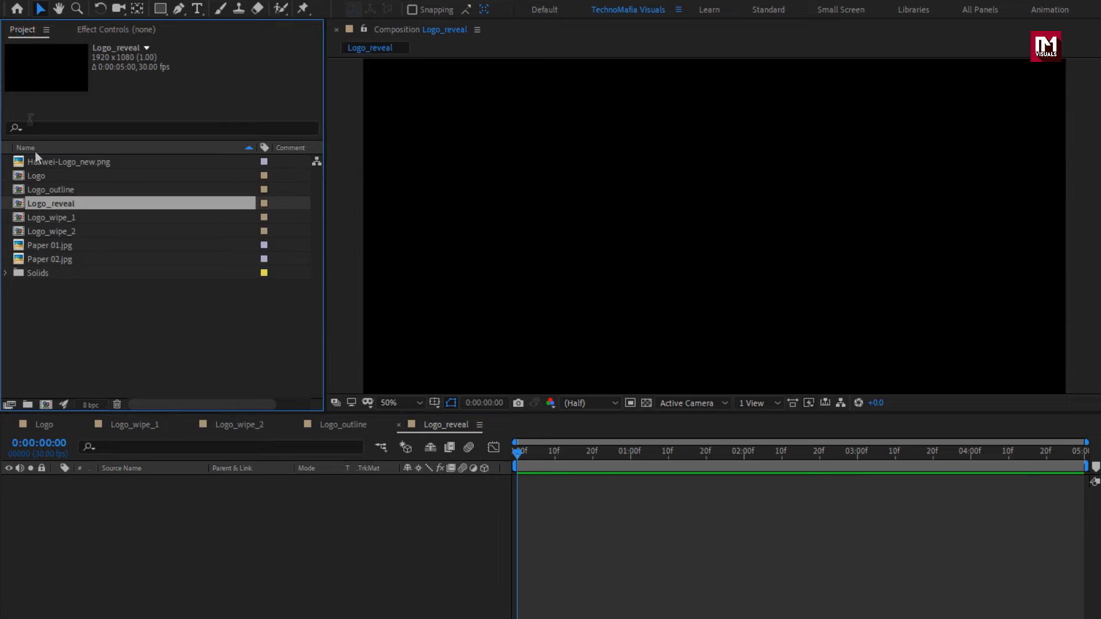
left_click(55, 218)
left_click_drag(50, 219, 189, 535)
left_click_drag(551, 455, 544, 483)
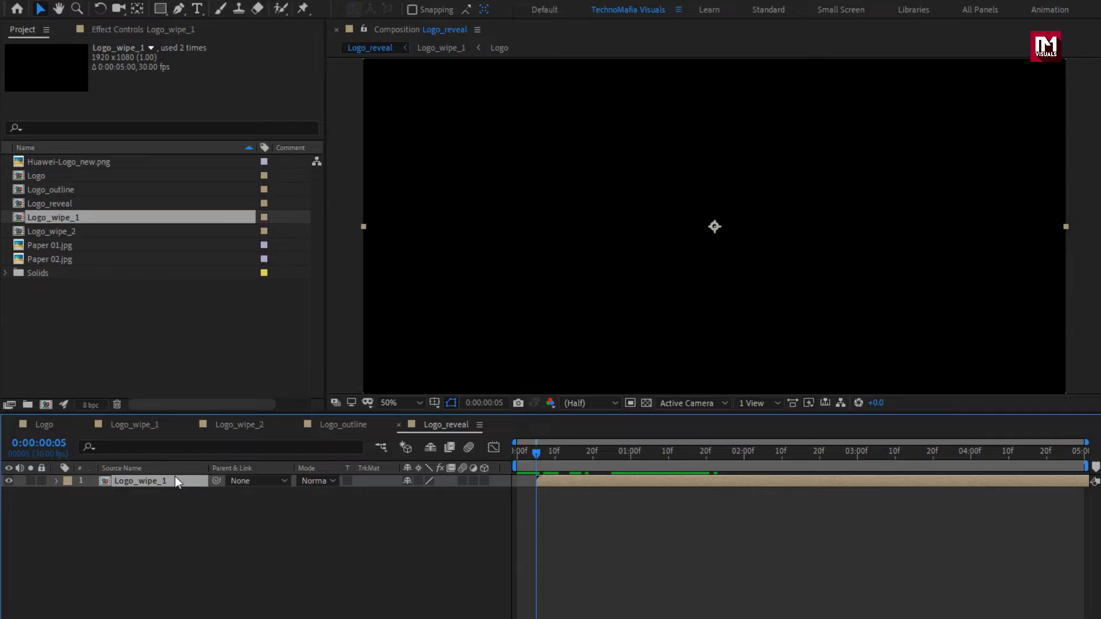
left_click(181, 501)
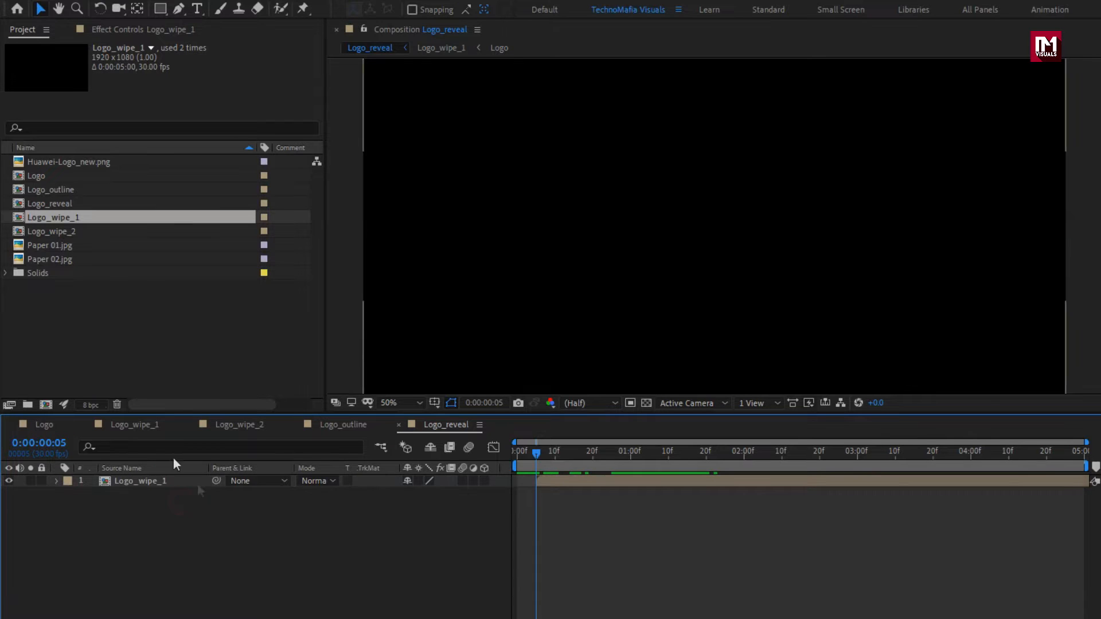
Step: Add Logo_wipe_2 above Logo_wipe_1 starting at 0:00:01:00, then Logo_outline on top starting at zero, and preview
left_click(59, 232)
left_click_drag(59, 232, 179, 477)
left_click_drag(536, 464, 631, 457)
left_click_drag(542, 481, 831, 456)
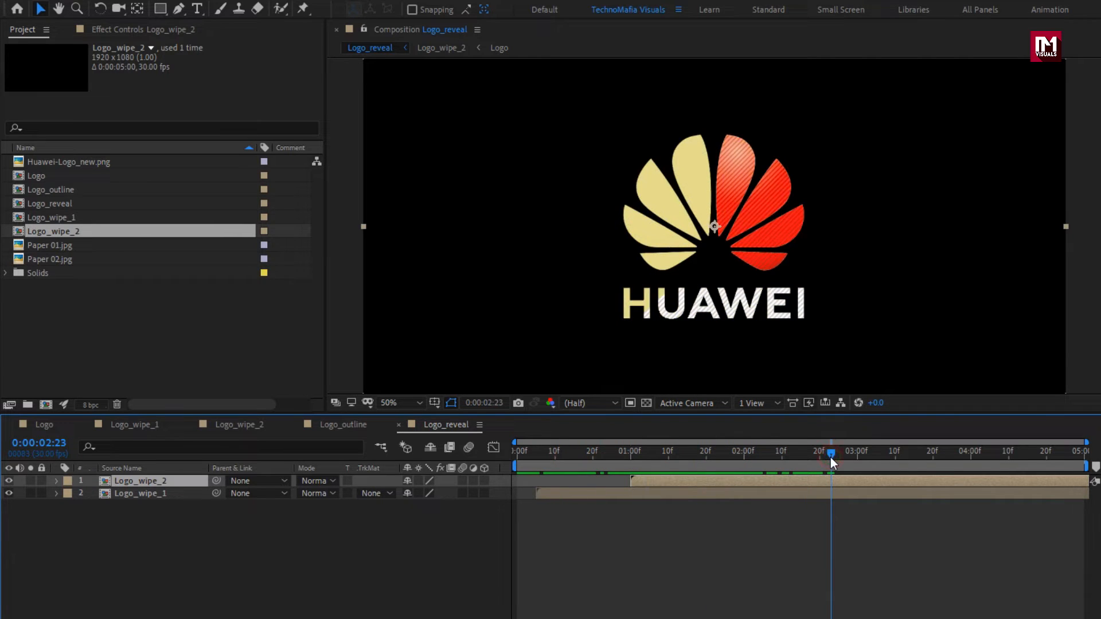
left_click_drag(49, 192, 170, 479)
left_click_drag(528, 453, 908, 461)
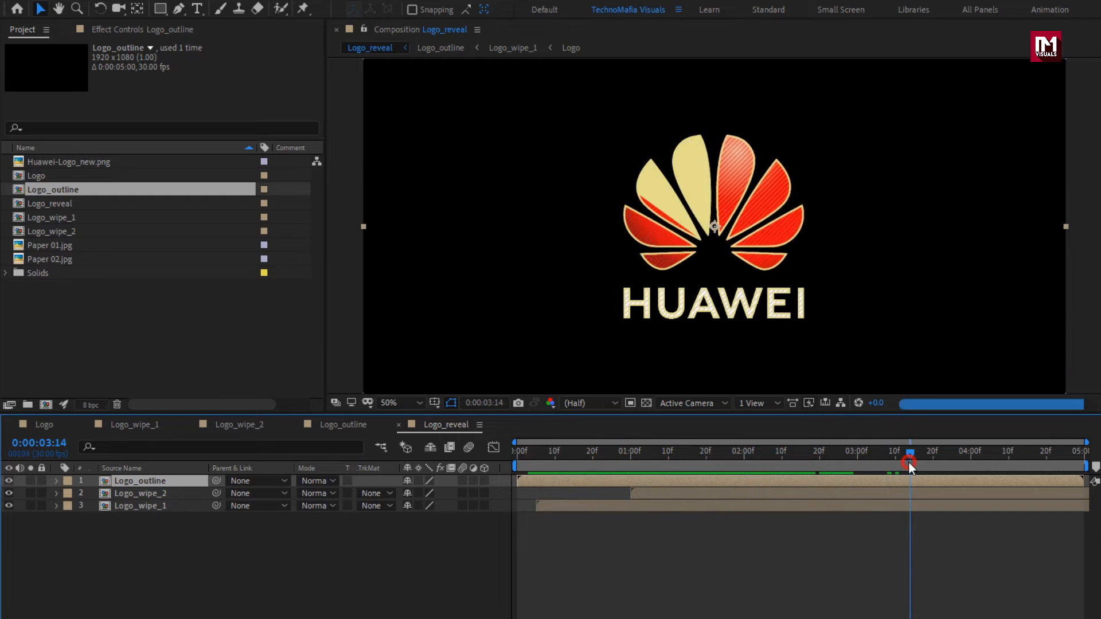
Step: Create a 5-second HD composition named For_shadow, add Logo_wipe_1 to it and preview the wipe
key("ctrl+n")
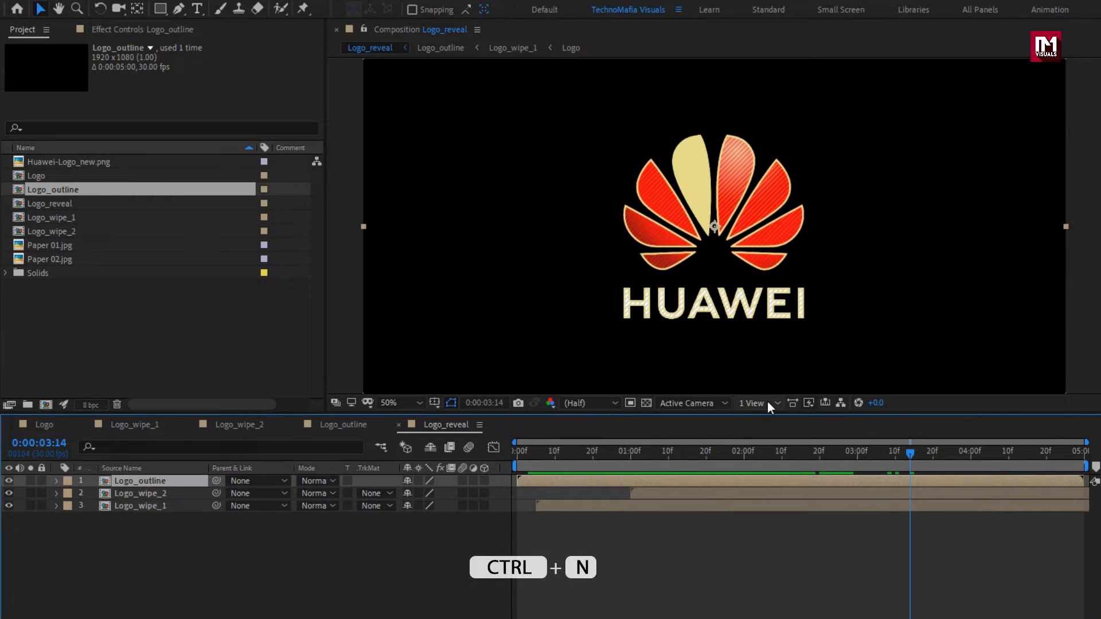
type("For_shadow")
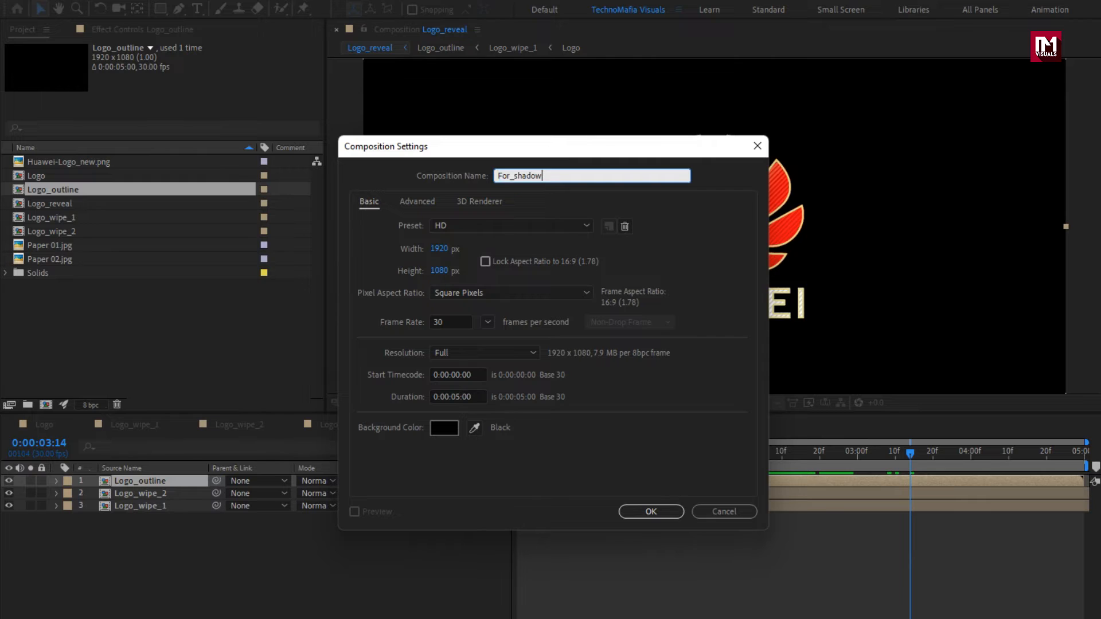
left_click(652, 512)
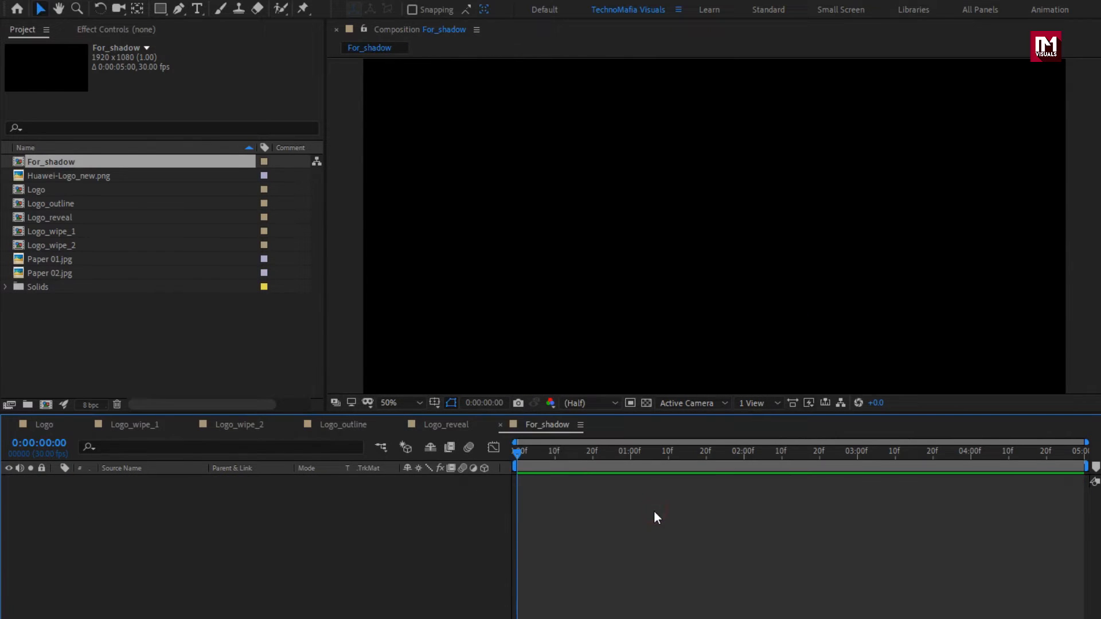
left_click(78, 231)
left_click_drag(67, 232, 184, 522)
left_click_drag(578, 455, 816, 460)
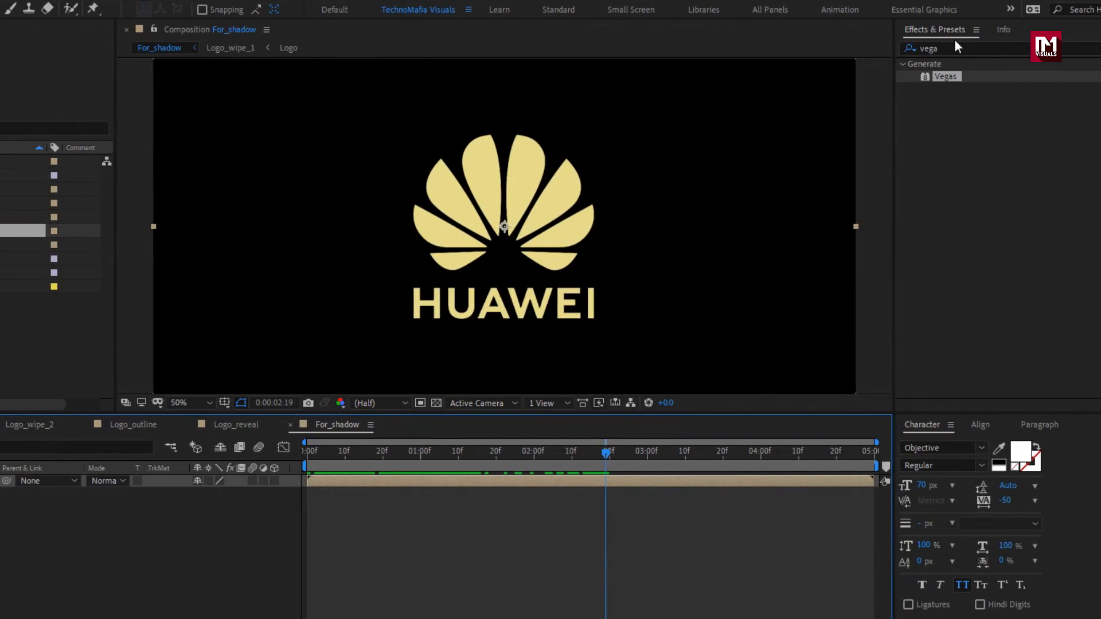
Step: Apply the Fill effect to the Logo_wipe_1 layer and set its color to white (FFFFFF)
left_click_drag(949, 50, 898, 52)
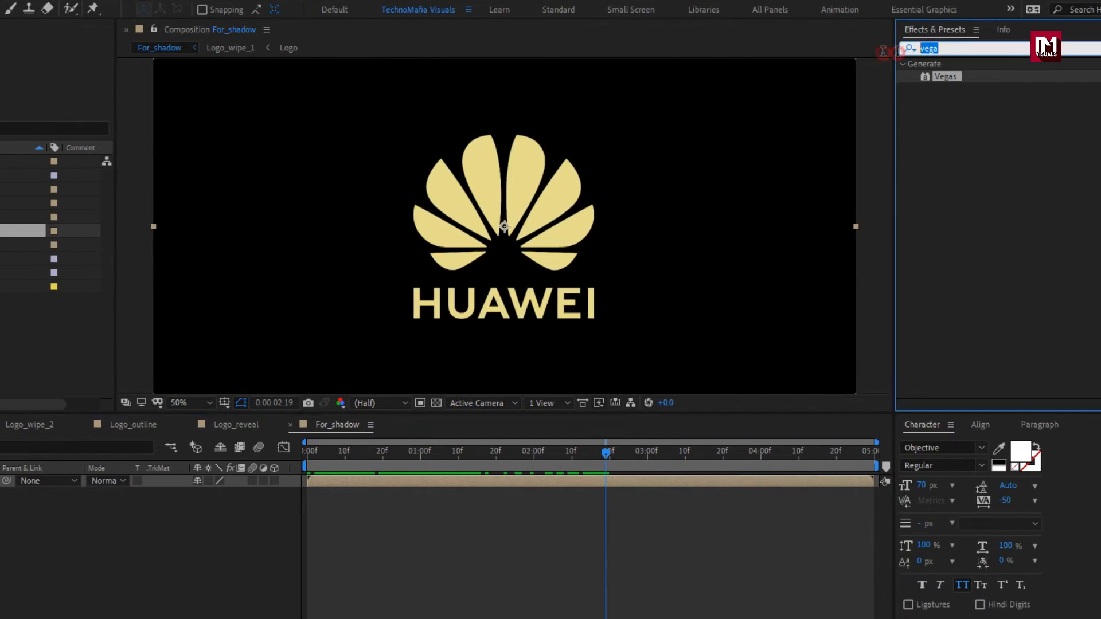
type("fill")
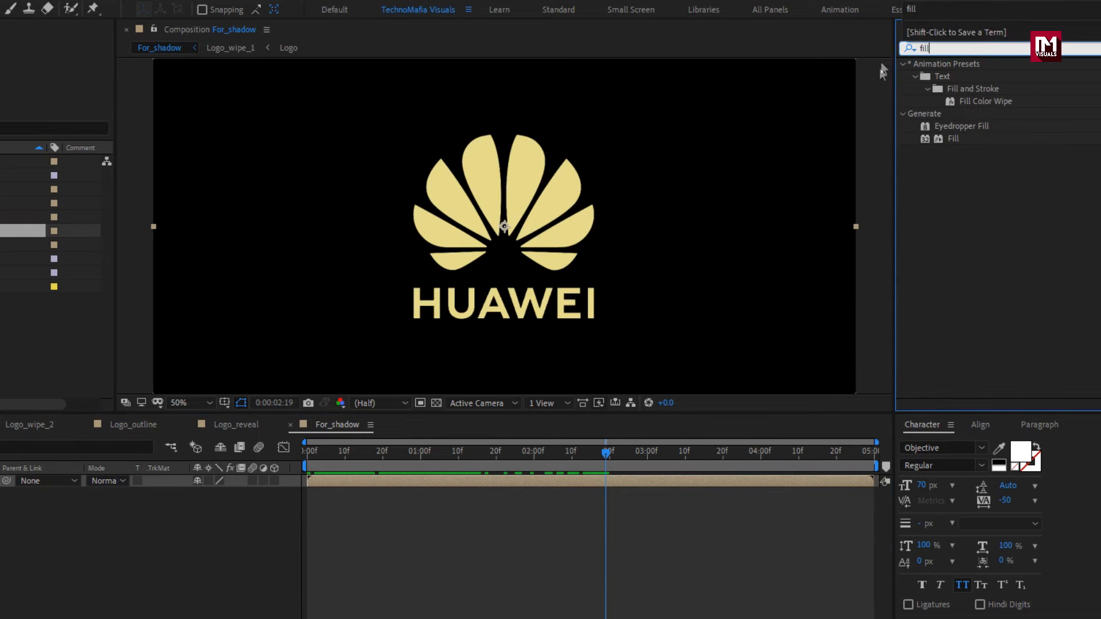
double_click(950, 140)
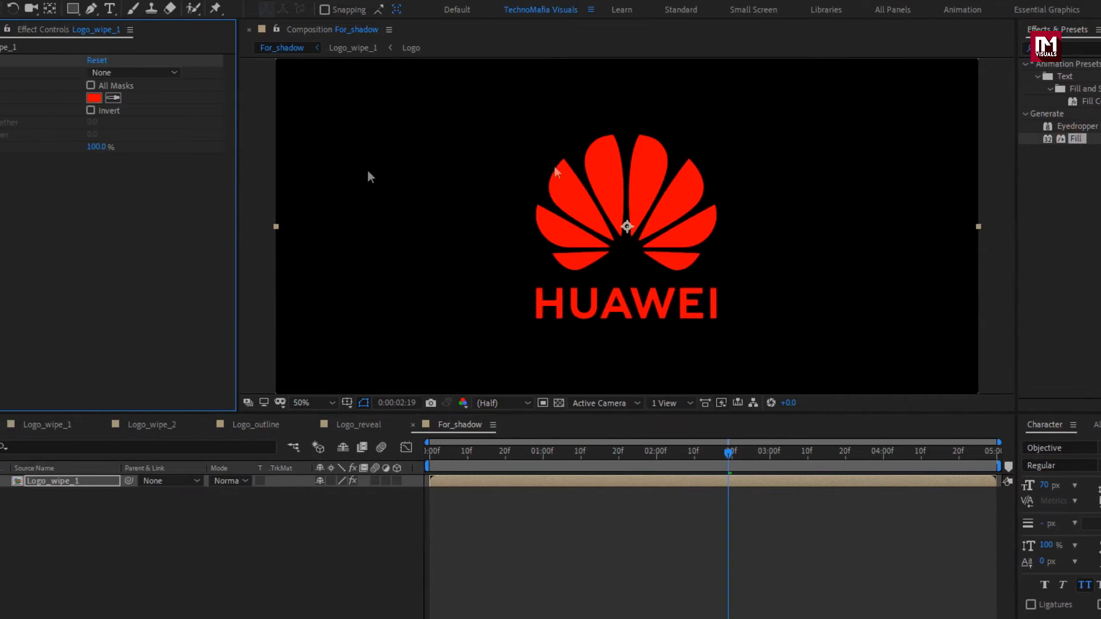
left_click(180, 98)
left_click_drag(101, 229, 1, 196)
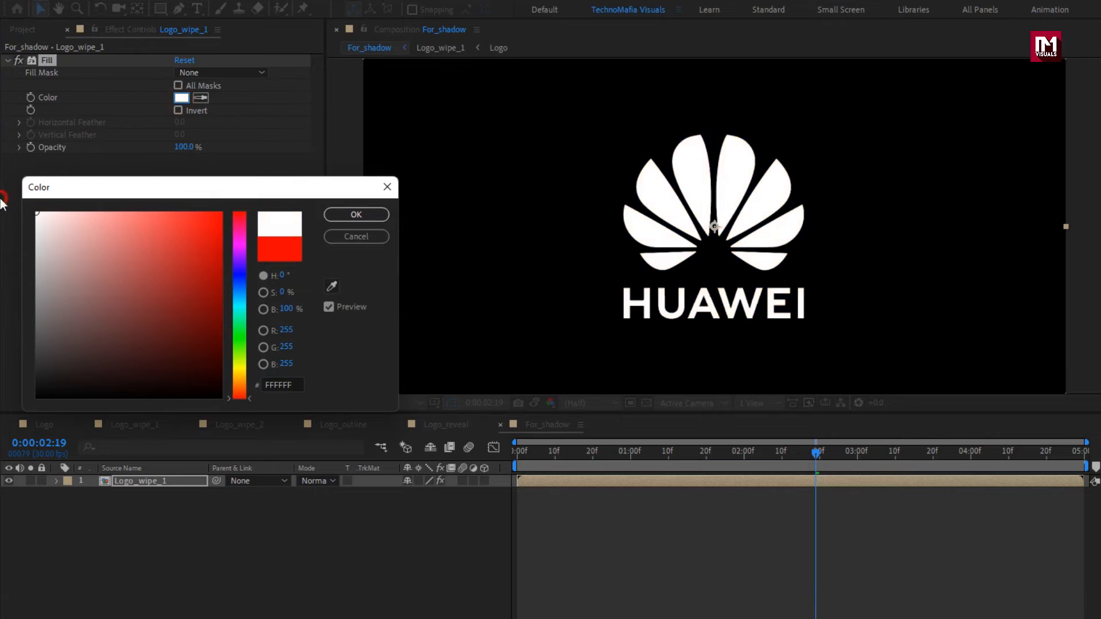
left_click(329, 217)
Step: Keyframe the Logo_wipe_1 layer's rotation in For_shadow at 0:00:00:00 with a value of -60°
key("r")
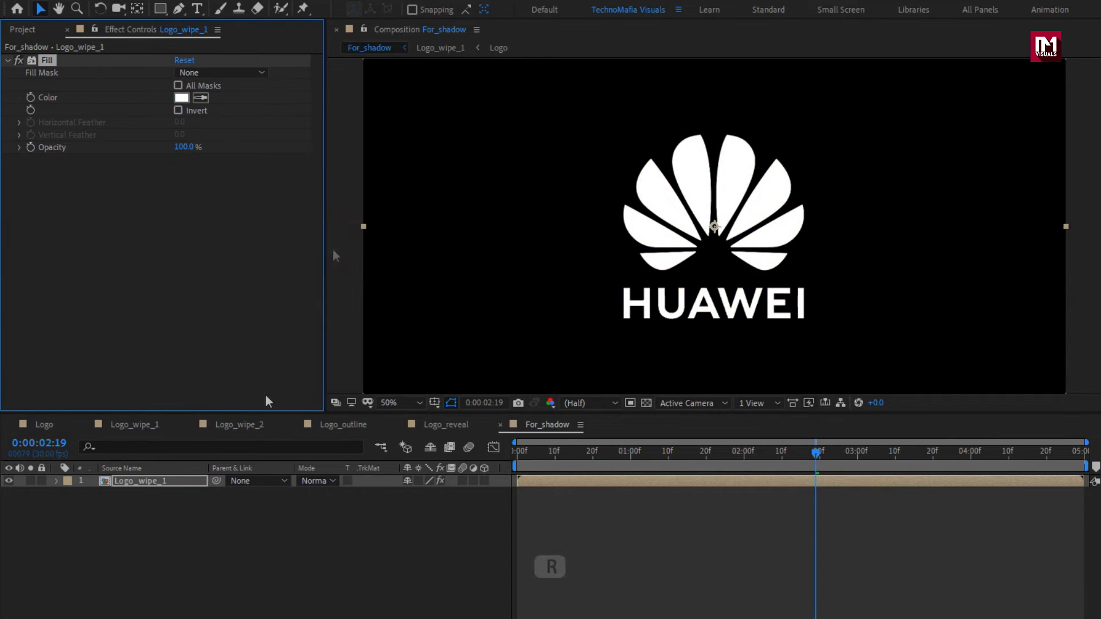
left_click(159, 484)
key("r")
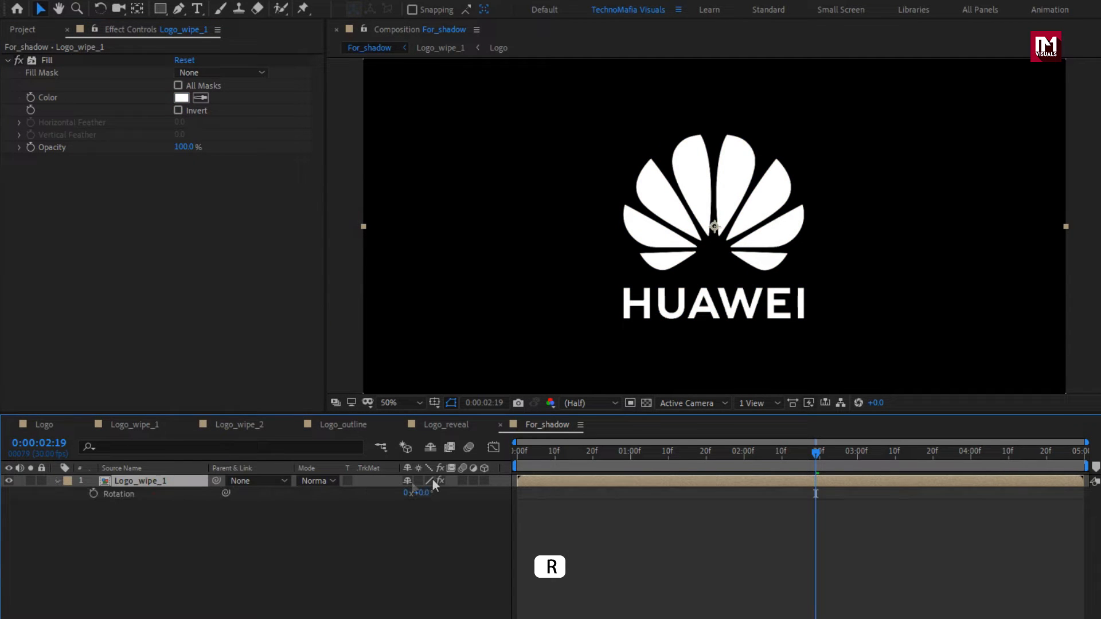
left_click(519, 452)
left_click(93, 493)
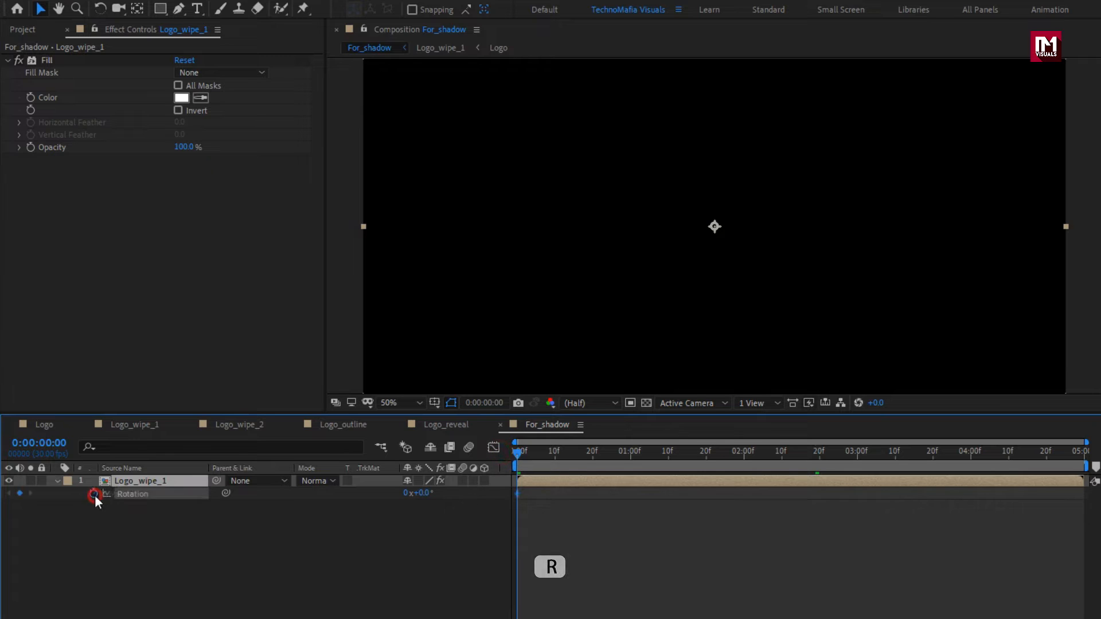
left_click(418, 493)
type("-60")
key("Return")
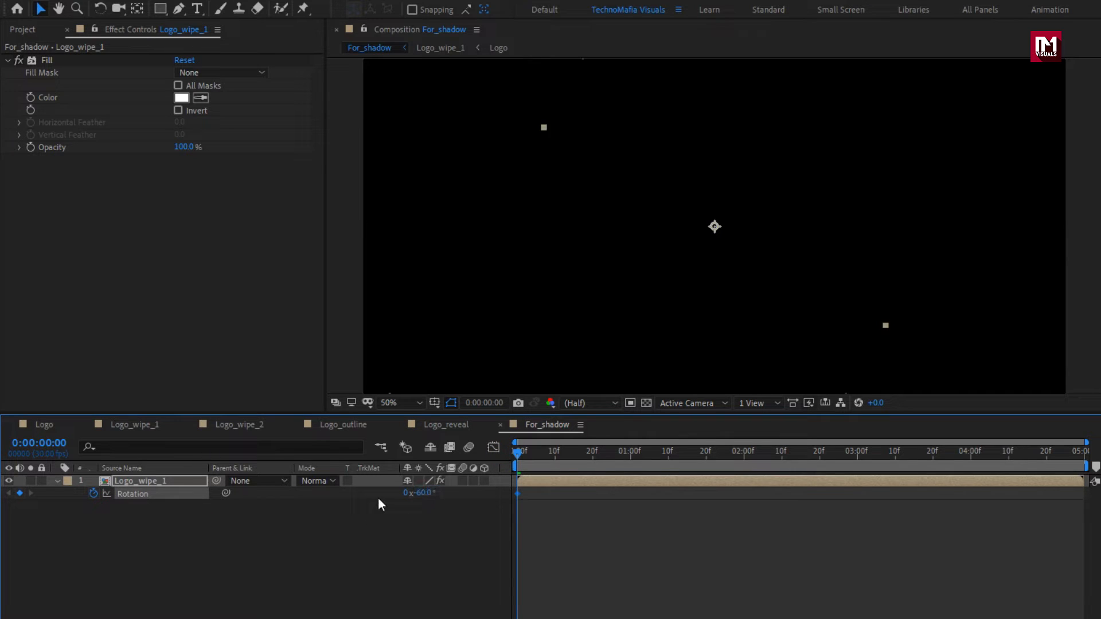
Step: Add a rotation keyframe of -135° on Logo_wipe_1 at 0:00:04:29 and preview the rotating wipe
left_click_drag(519, 457, 1080, 462)
left_click(423, 495)
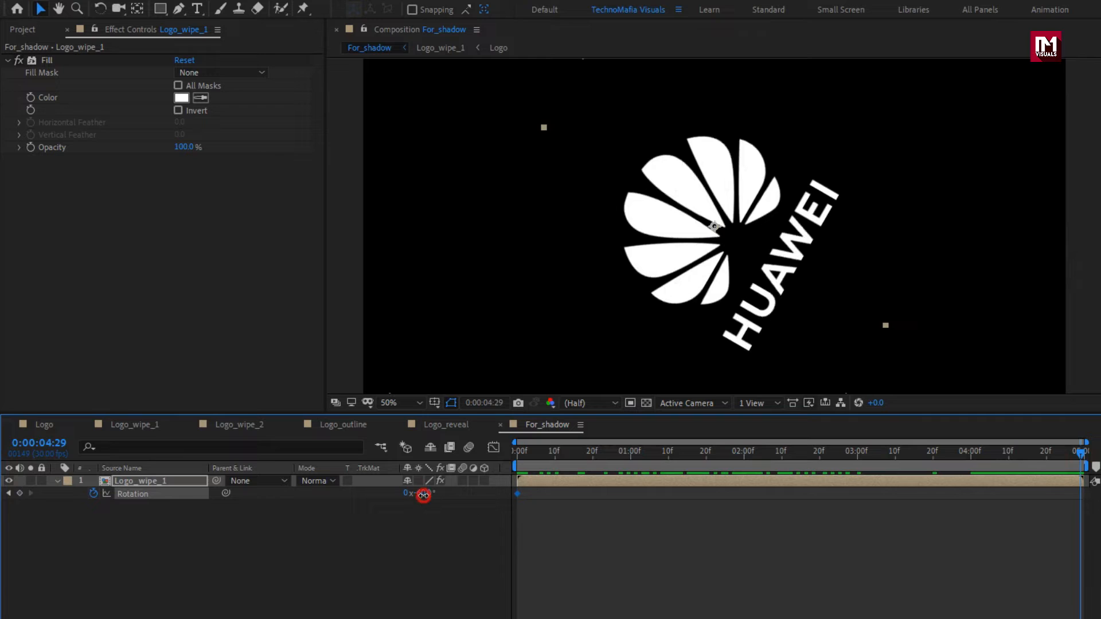
type("-135")
key("Return")
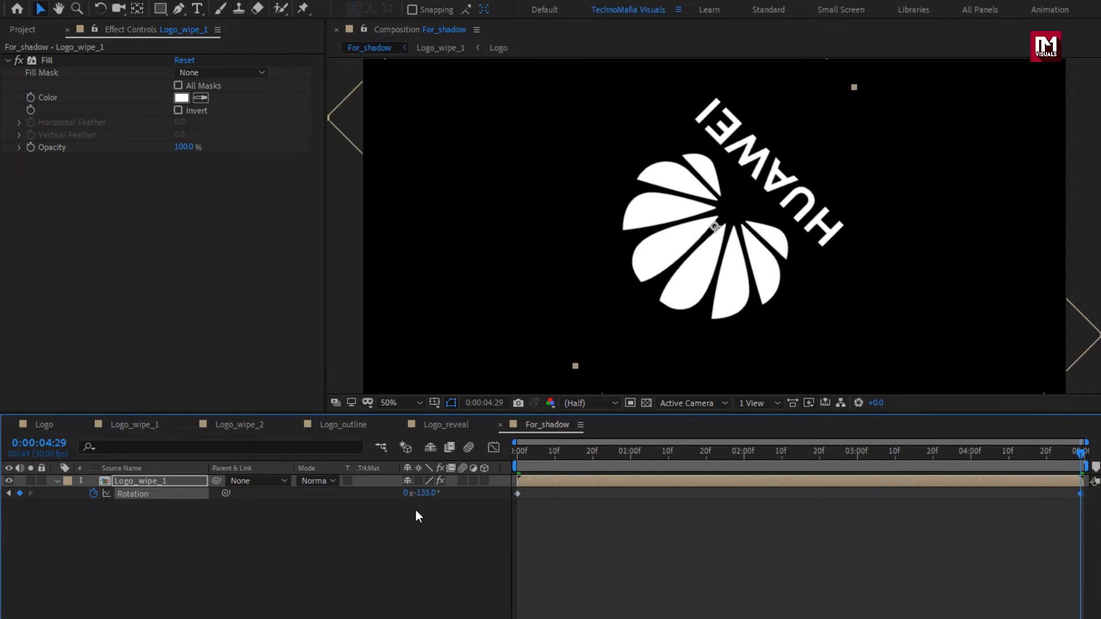
left_click_drag(521, 452, 659, 463)
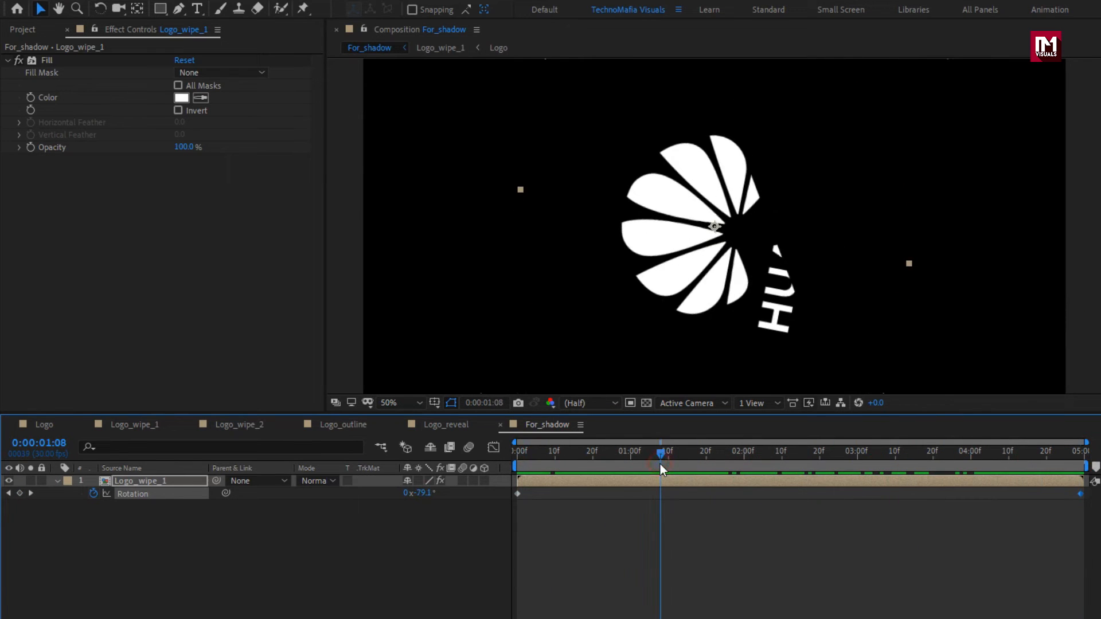
Step: Create a 5-second HD composition named Long_Shadow, add For_shadow to it and preview the animation
key("ctrl+n")
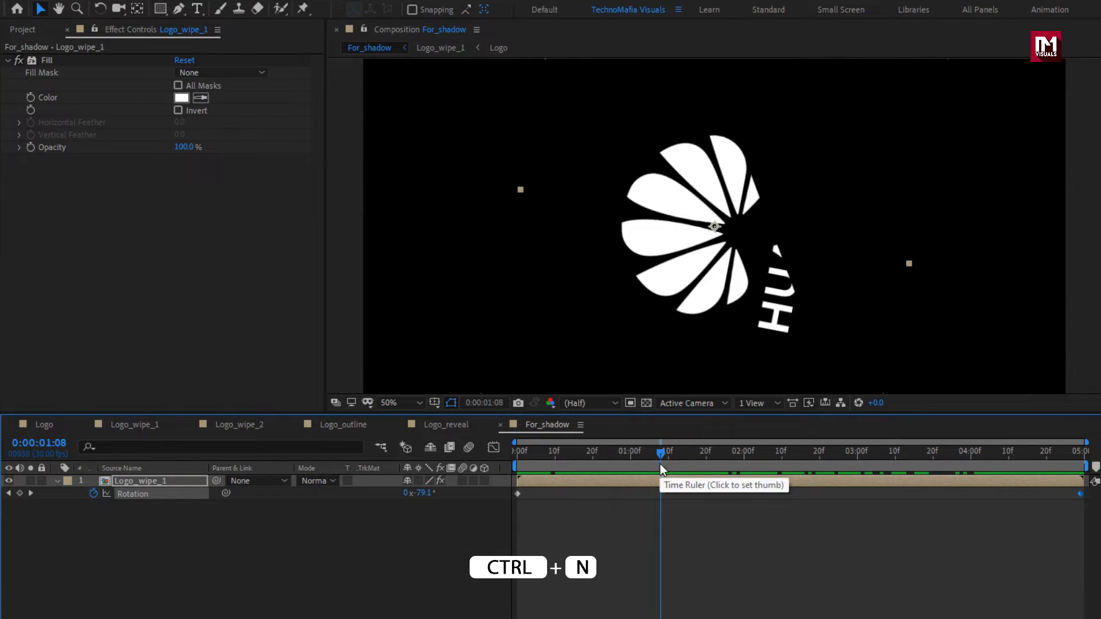
type("L")
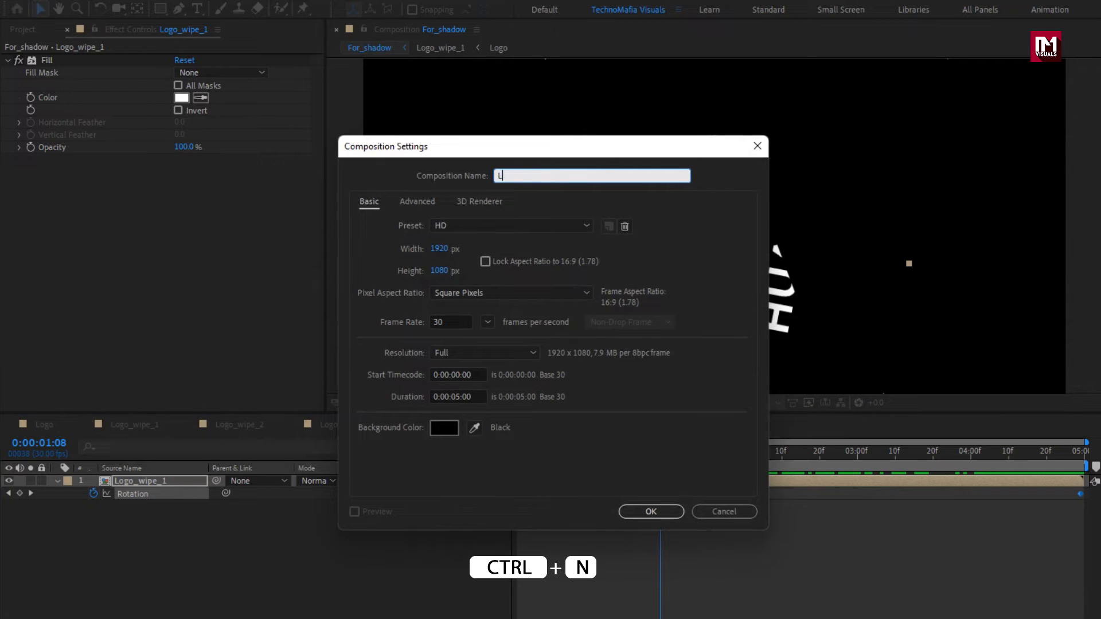
type("ong_Shadow")
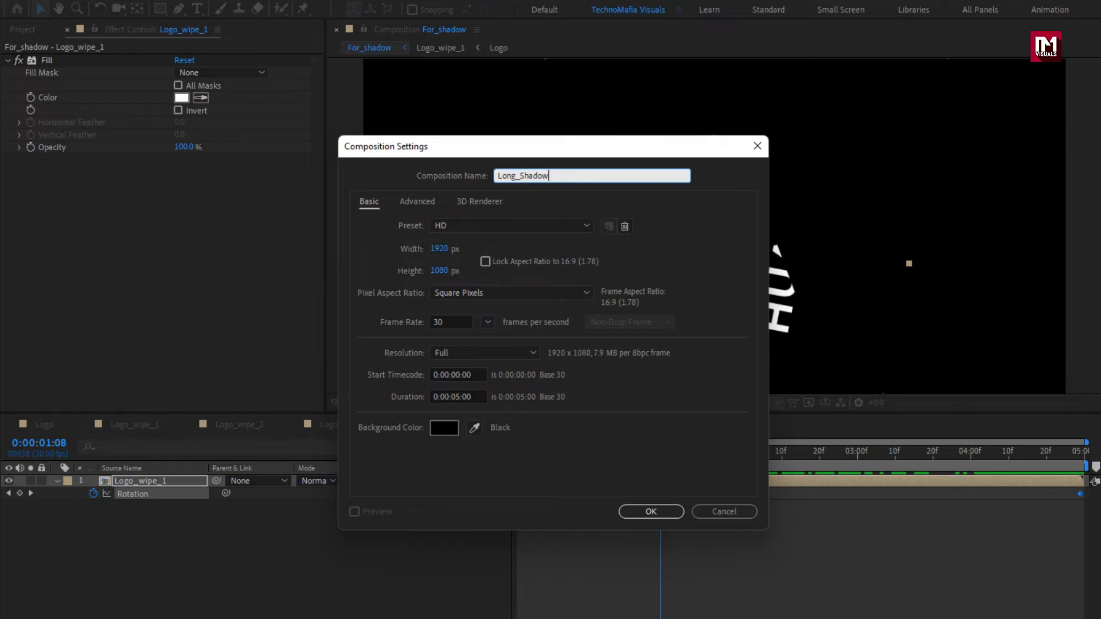
left_click(664, 511)
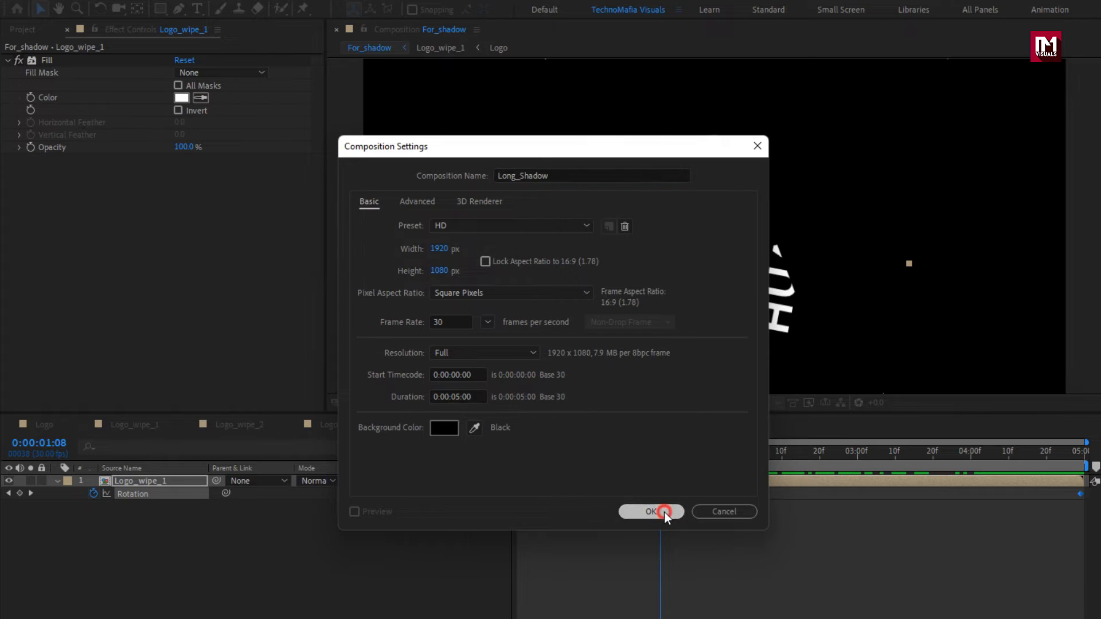
left_click(23, 30)
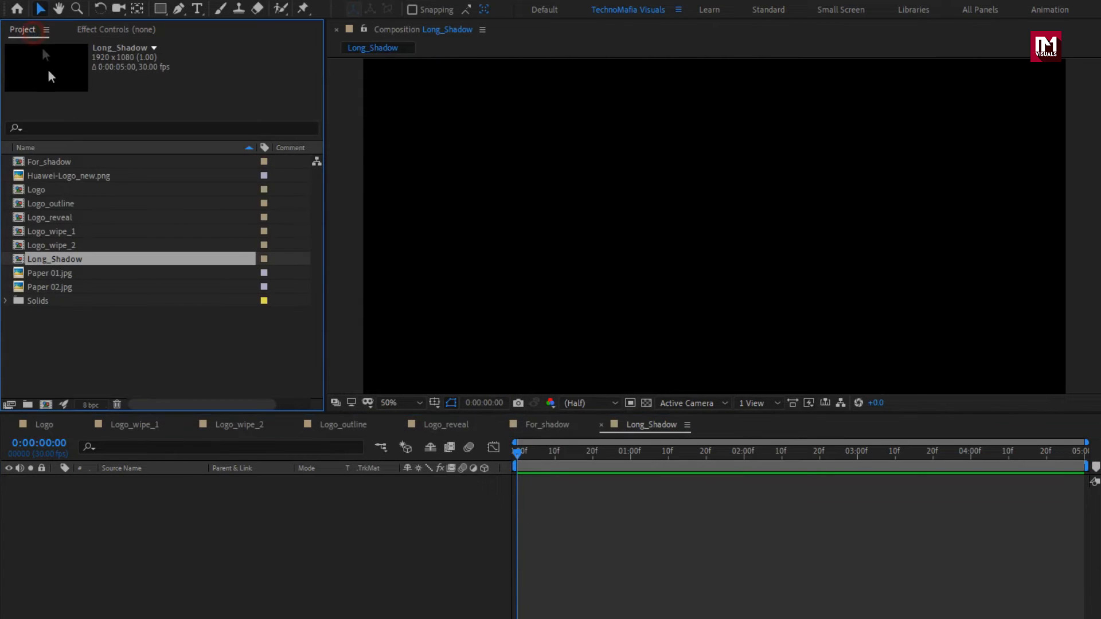
left_click_drag(37, 162, 156, 513)
left_click_drag(666, 454, 819, 453)
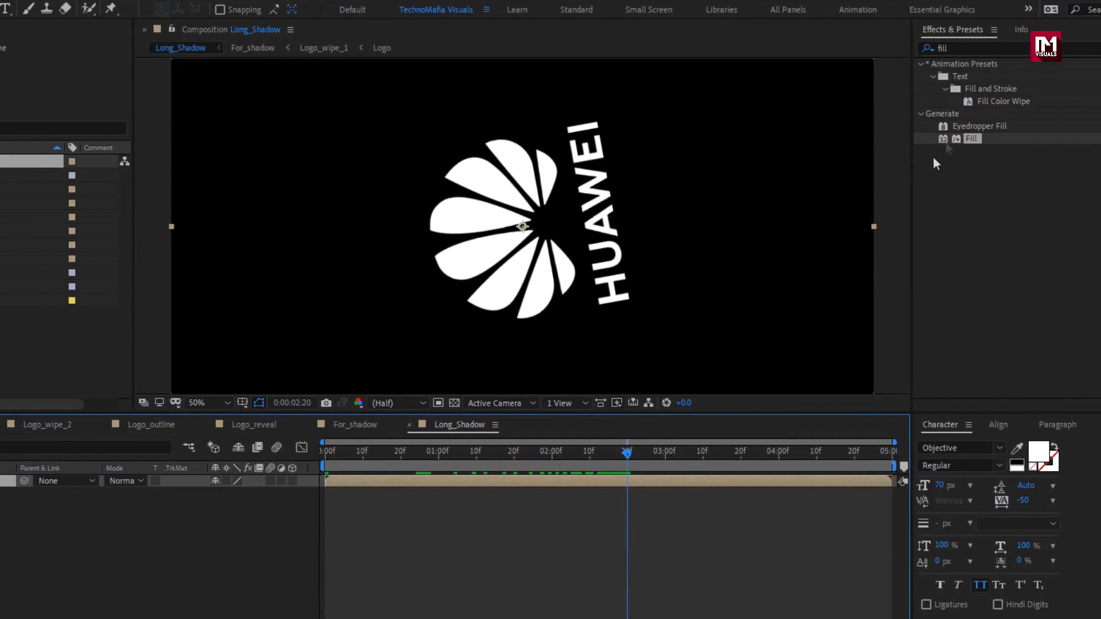
Step: Find the Fast Box Blur effect and apply it to the For_shadow layer in Long_Shadow
left_click_drag(938, 49, 893, 56)
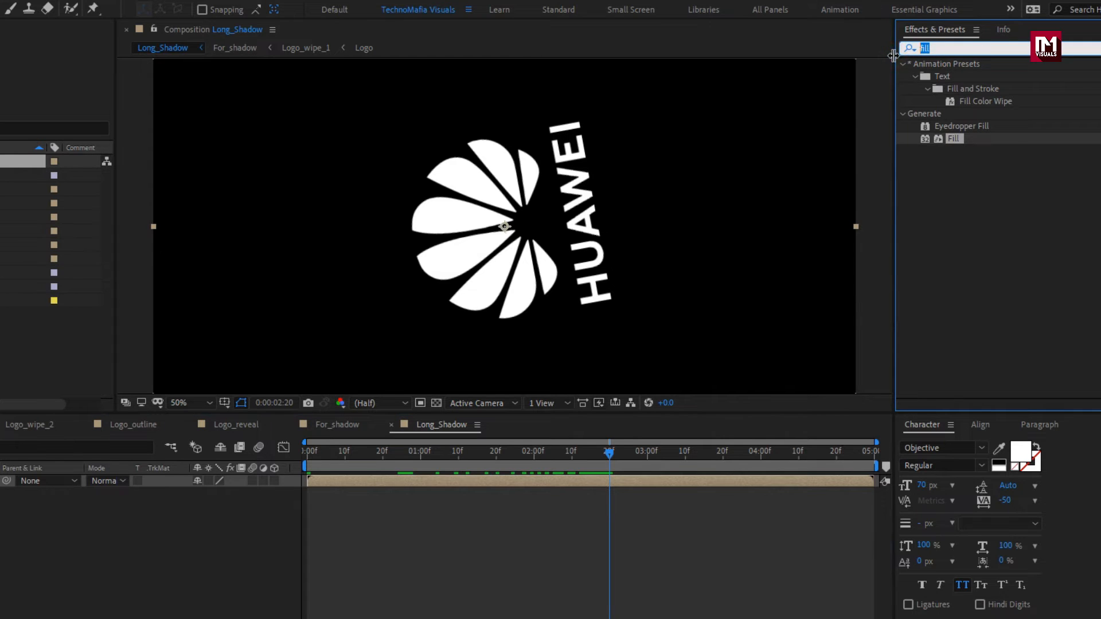
type("box")
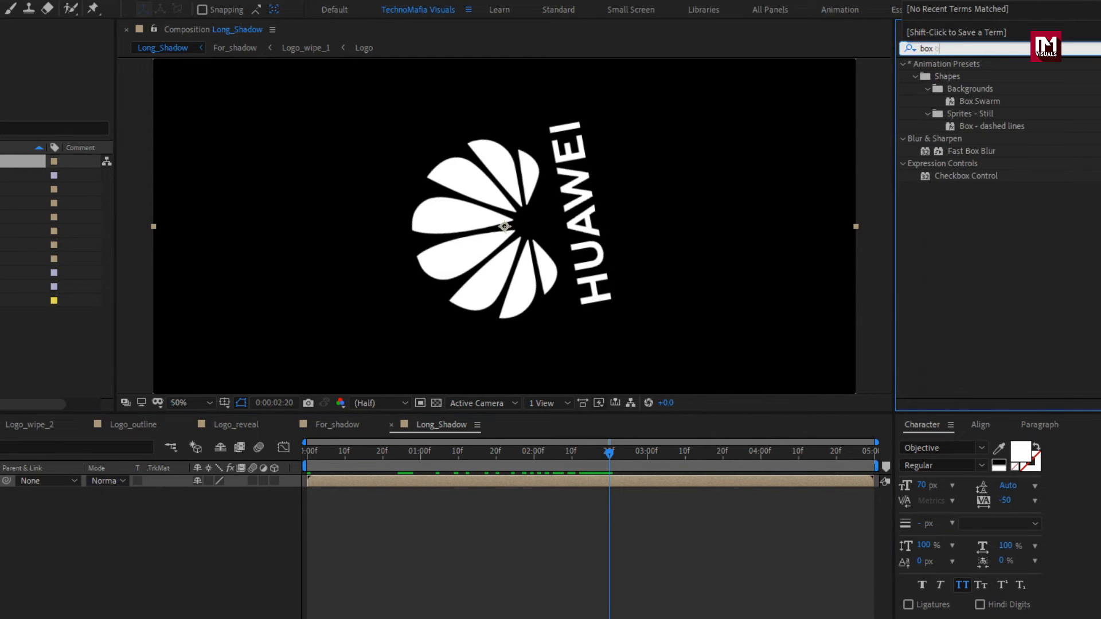
type(" b")
double_click(971, 78)
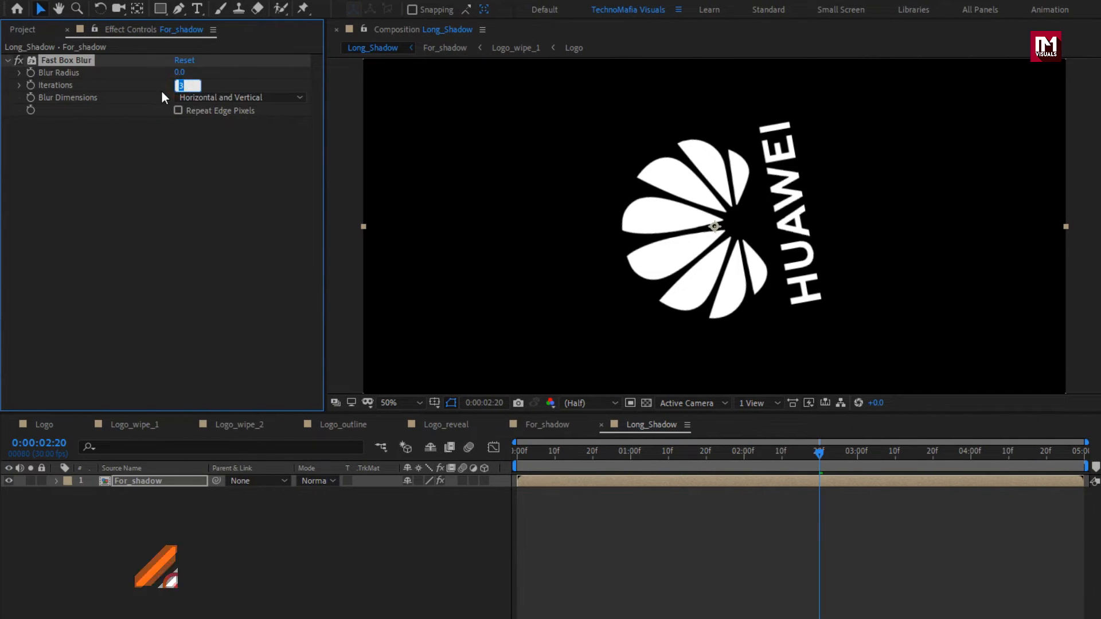
Step: Set Fast Box Blur to 1 iteration, Horizontal blur dimensions and a radius of 759, and preview the streaks
type("1")
key("Return")
left_click(213, 97)
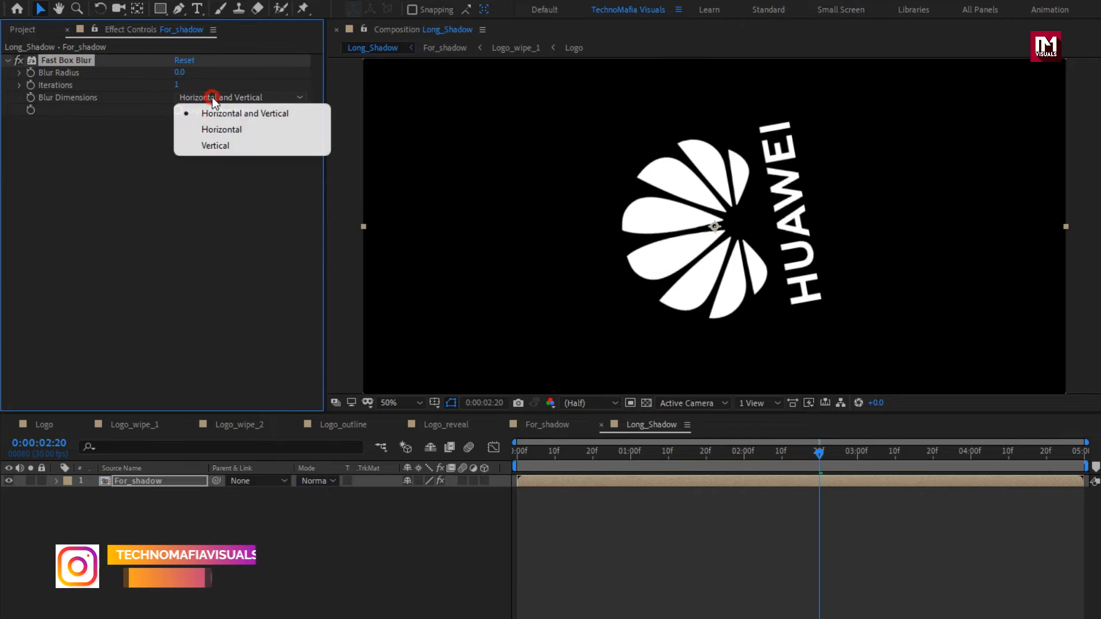
left_click(250, 130)
left_click_drag(181, 72, 738, 71)
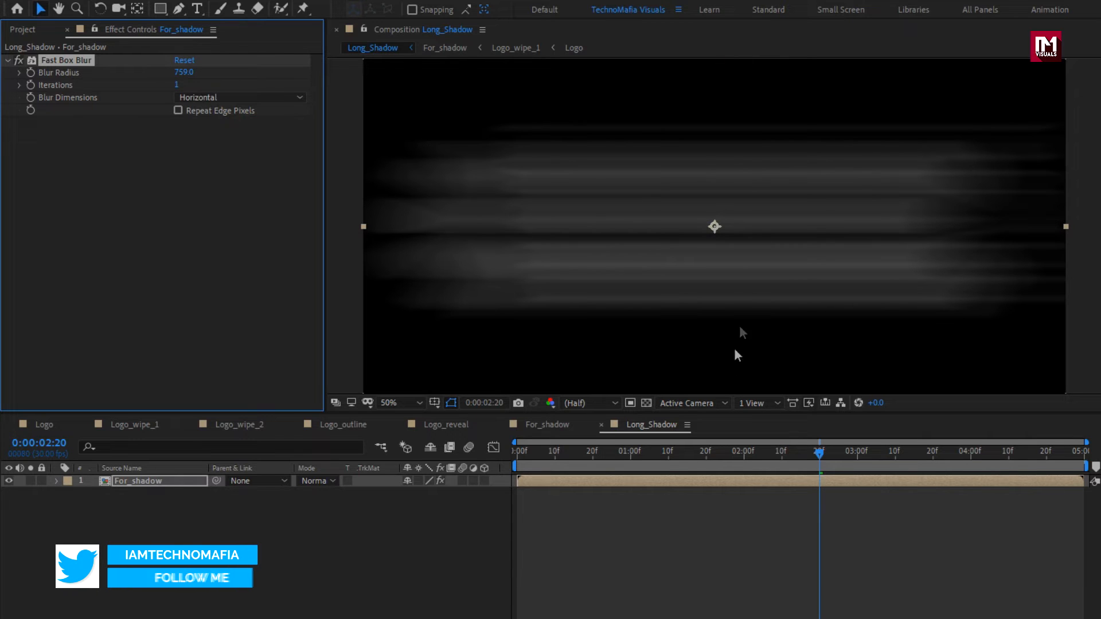
left_click_drag(567, 450, 799, 451)
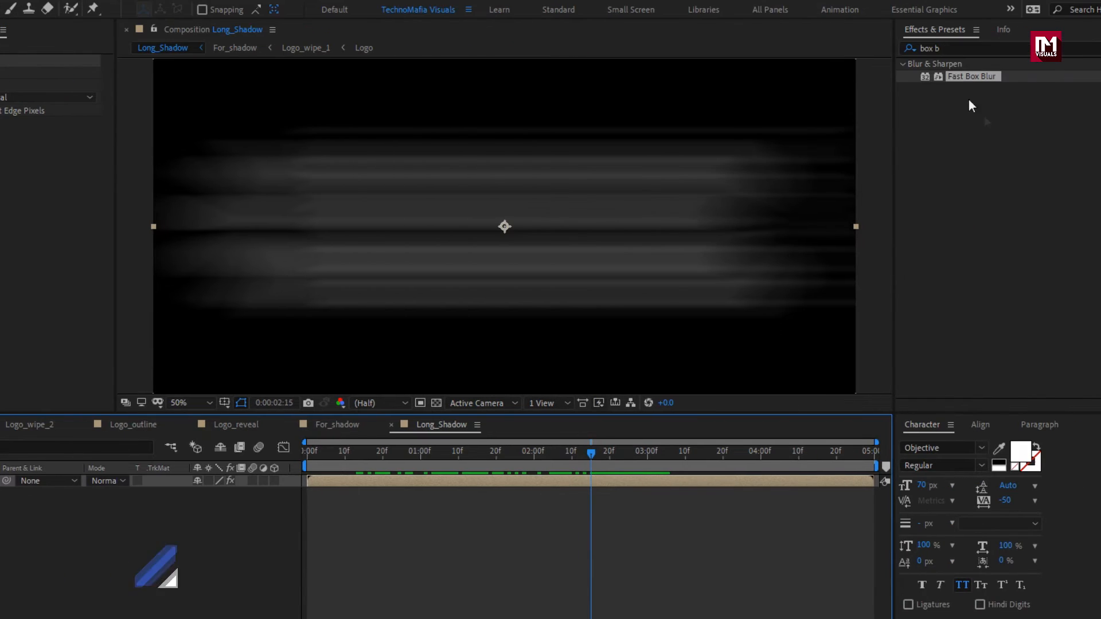
Step: Apply Set Matte to For_shadow with matte layer None, Invert Matte enabled and Composite Matte with Original disabled, and preview it
left_click(941, 48)
type("set ma")
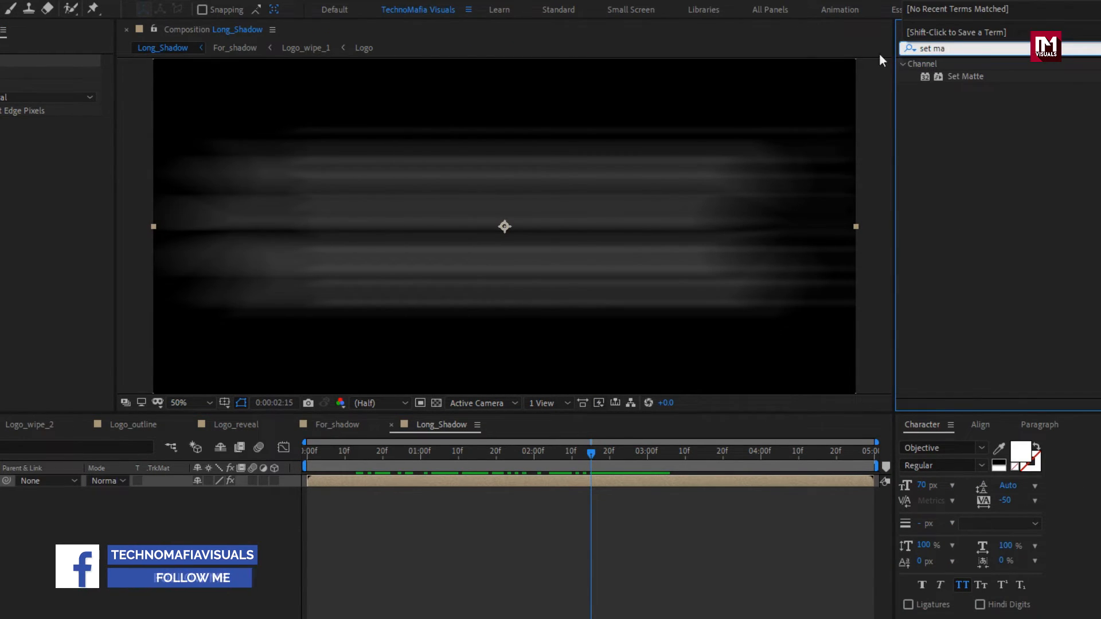
double_click(961, 77)
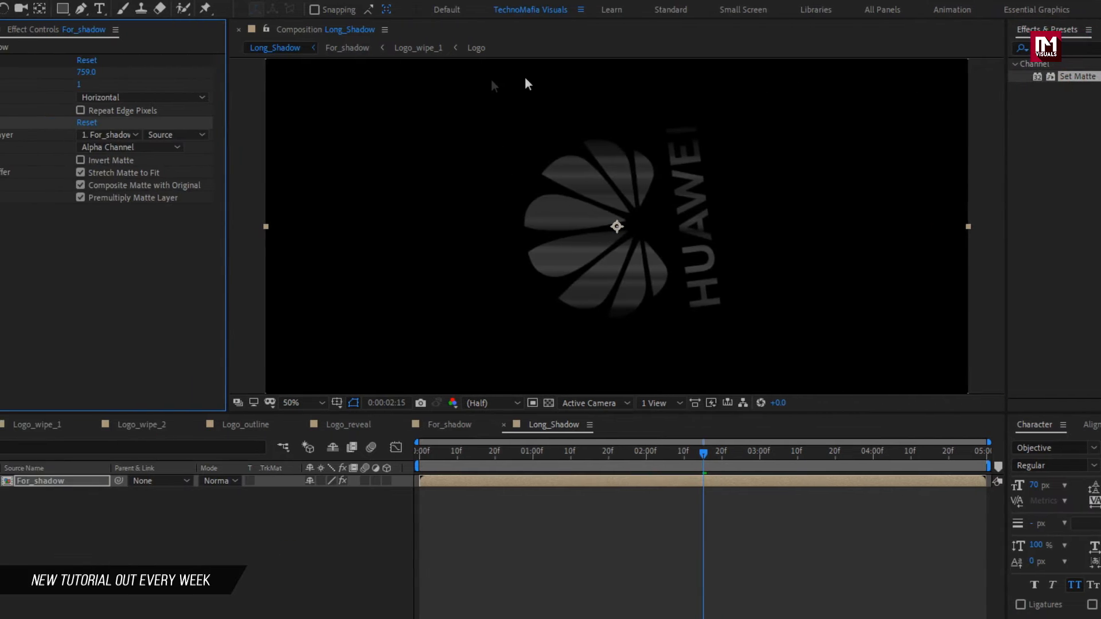
left_click(13, 136)
left_click(225, 151)
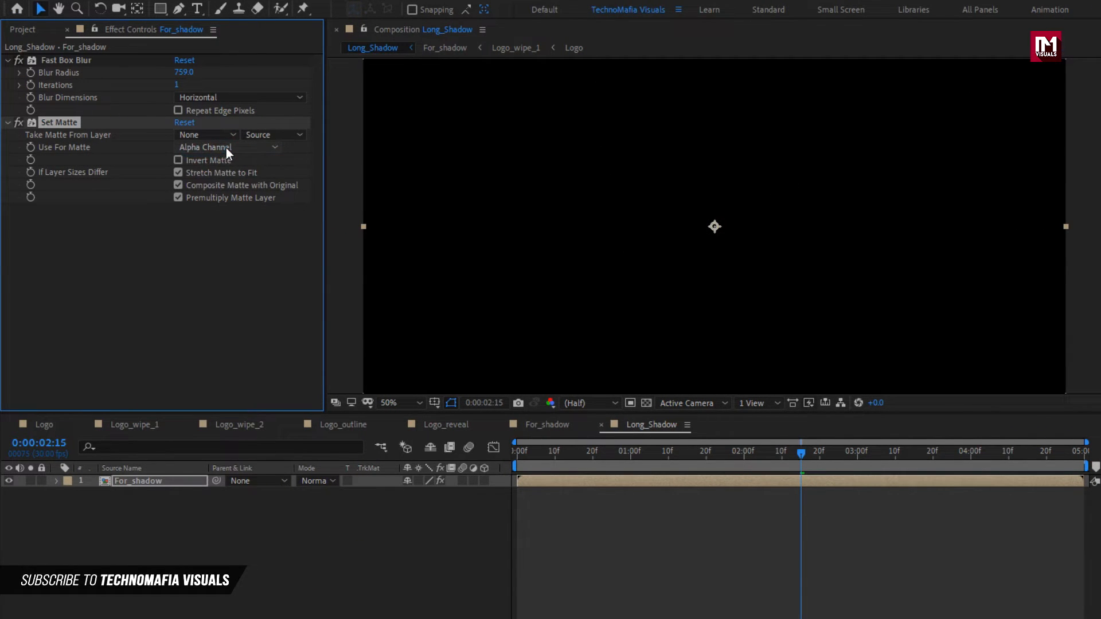
left_click(181, 163)
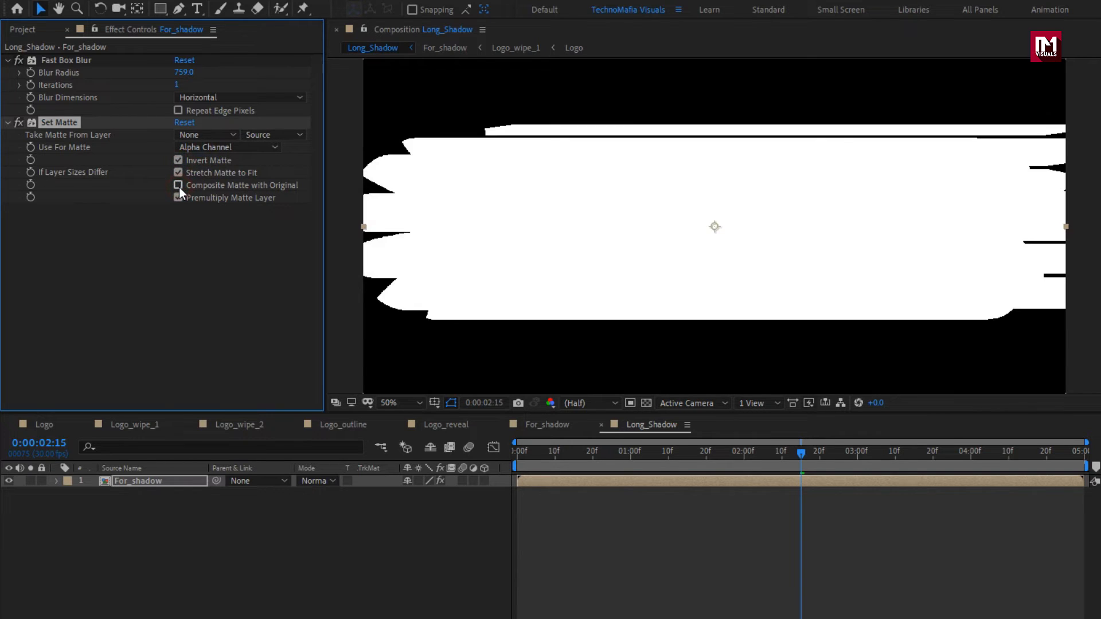
left_click_drag(528, 453, 1041, 459)
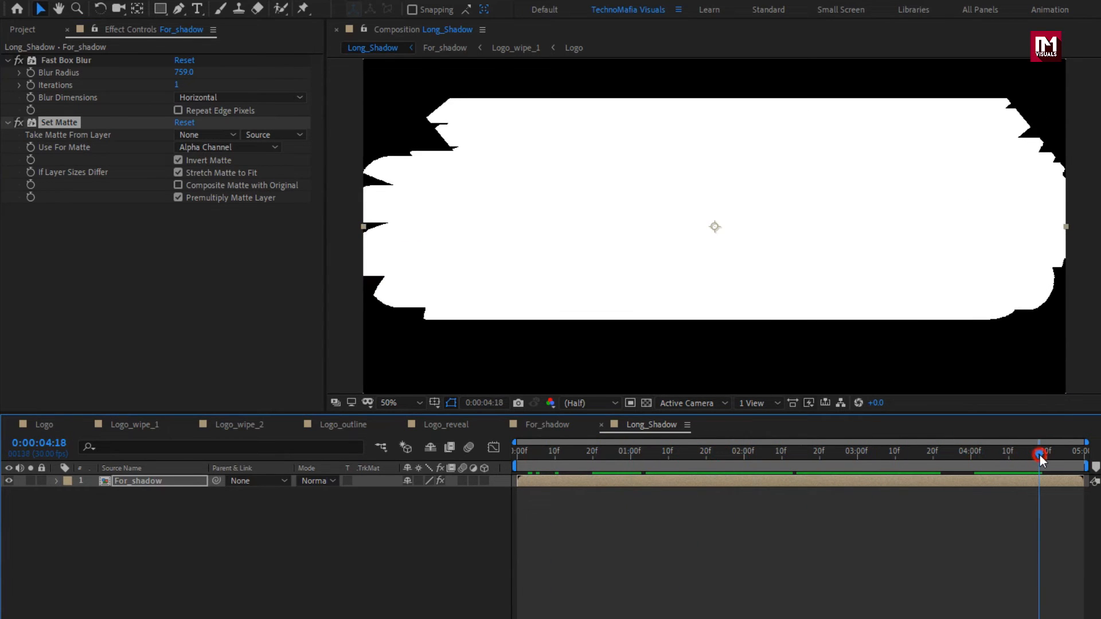
Step: Find the Invert effect and apply it to the For_shadow layer
left_click_drag(953, 49, 881, 56)
type("invert")
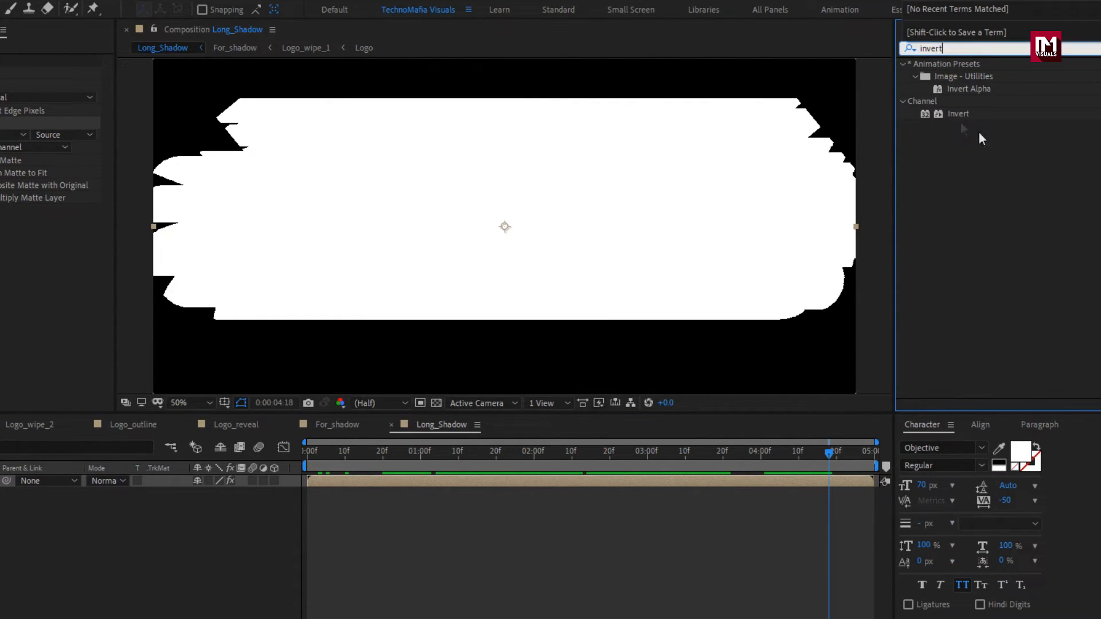
double_click(957, 114)
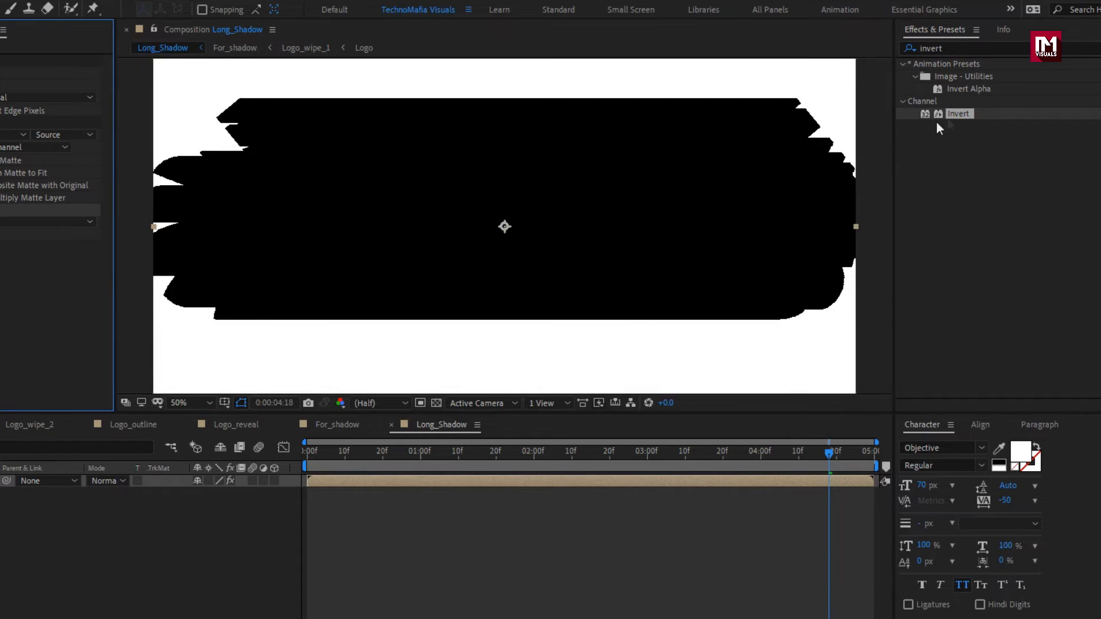
Step: Keyframe the For_shadow layer's rotation in Long_Shadow at 0:00:00:00 with a value of 60°
key("r")
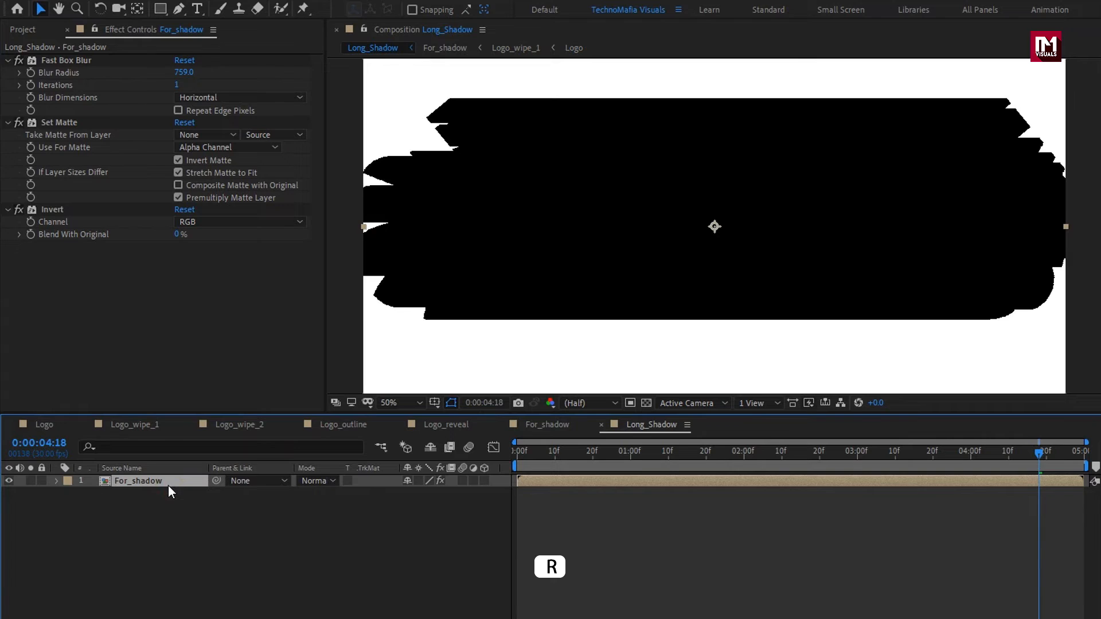
left_click_drag(525, 451, 505, 455)
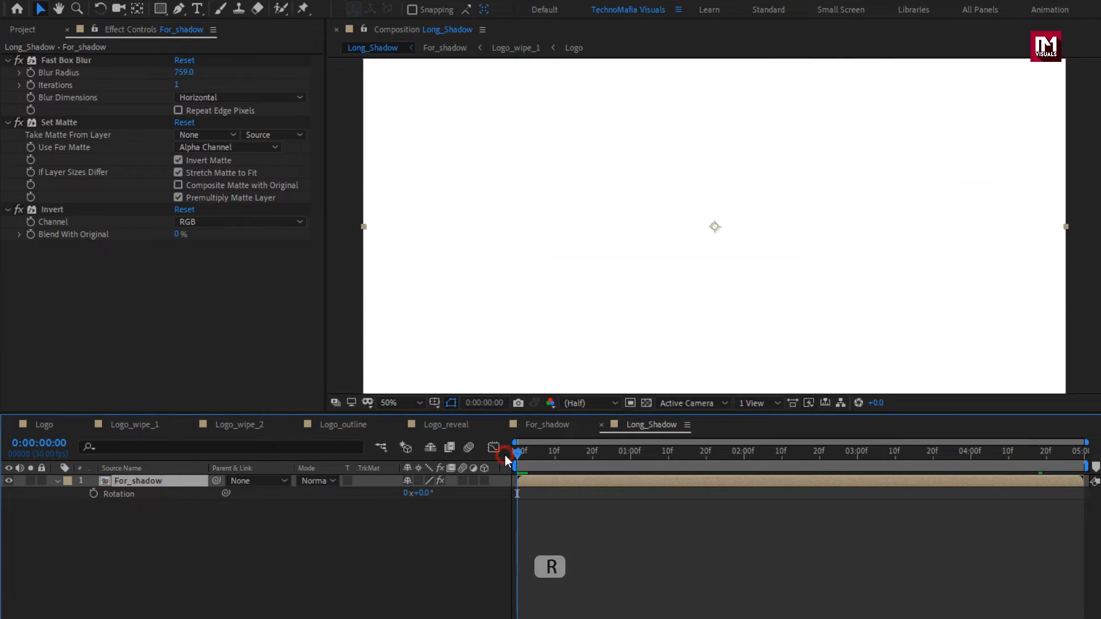
left_click(92, 493)
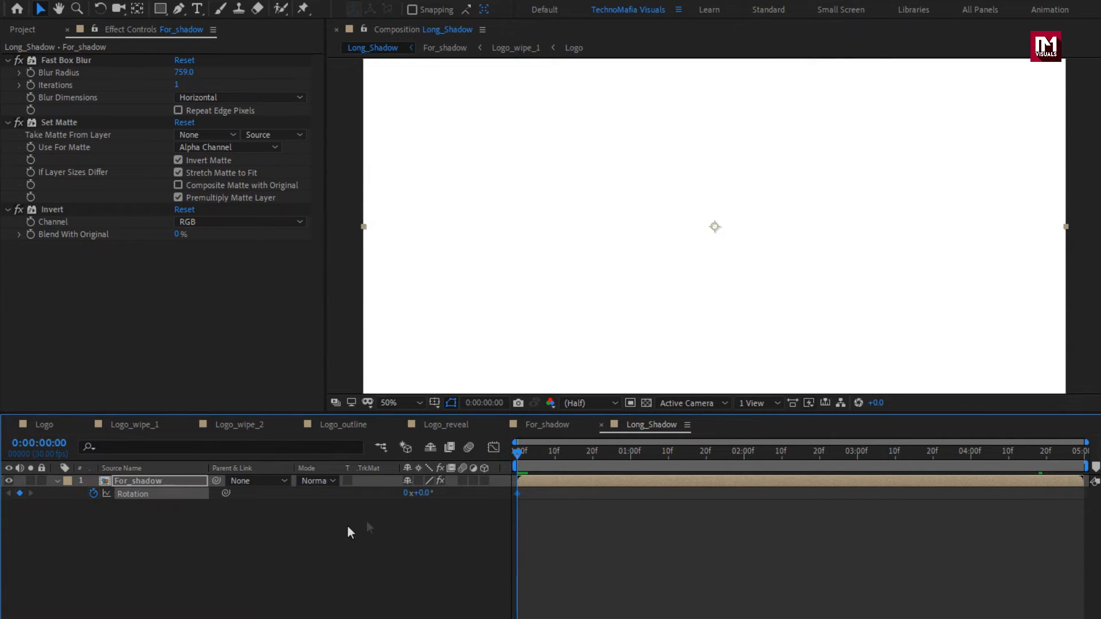
left_click(425, 494)
type("60")
key("Return")
Step: Add a rotation keyframe of 130° on For_shadow at 0:00:04:29 and preview the moving shadow
left_click_drag(529, 452, 1095, 457)
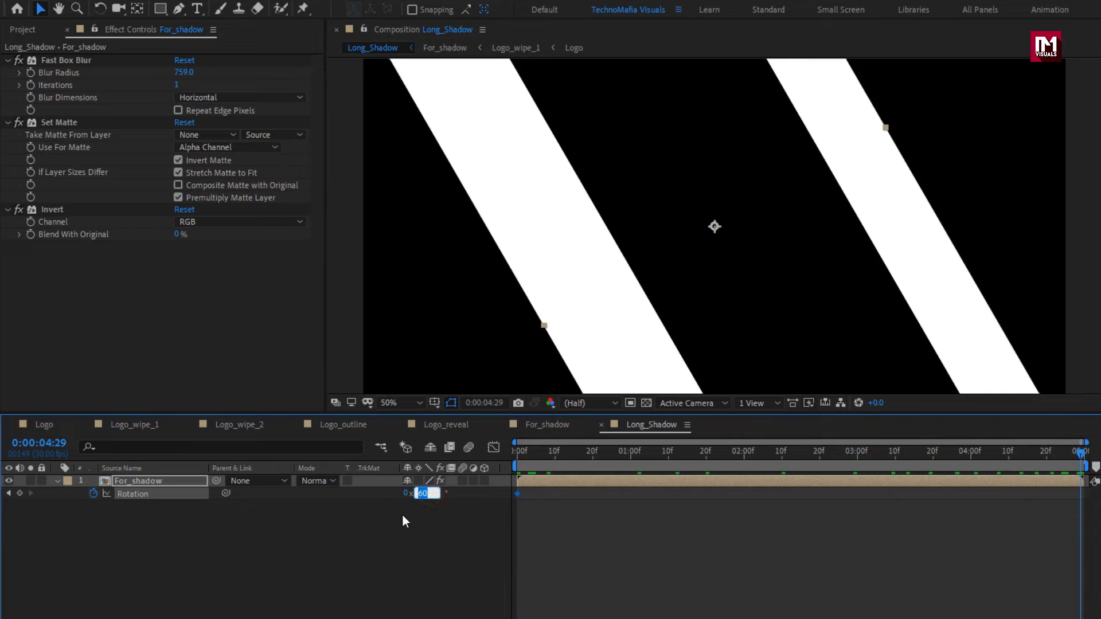
type("130")
key("Return")
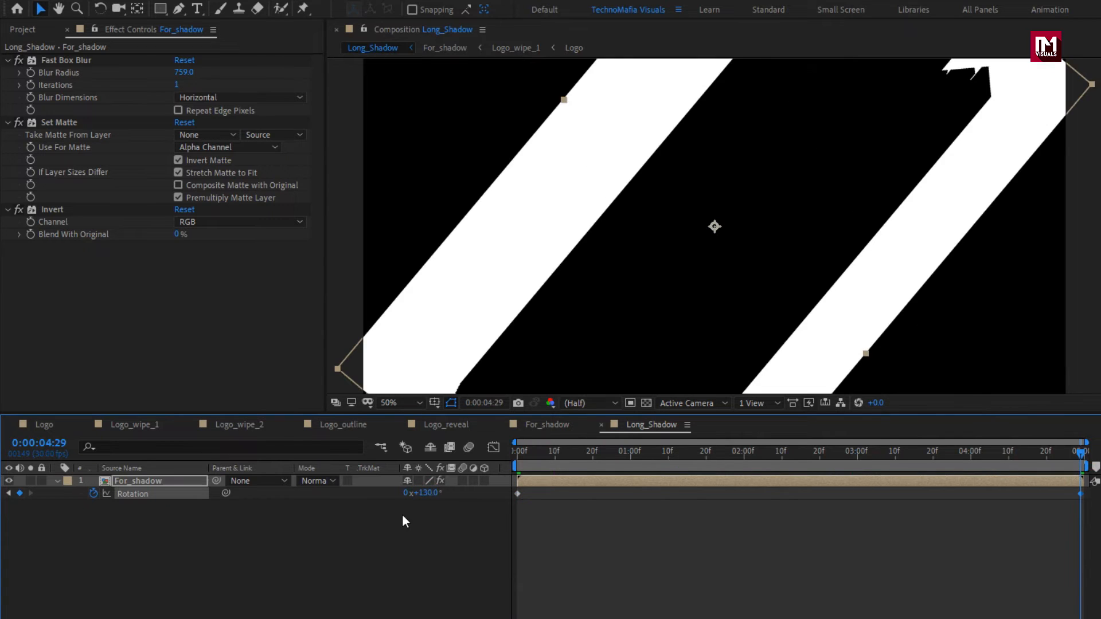
left_click_drag(518, 455, 1088, 468)
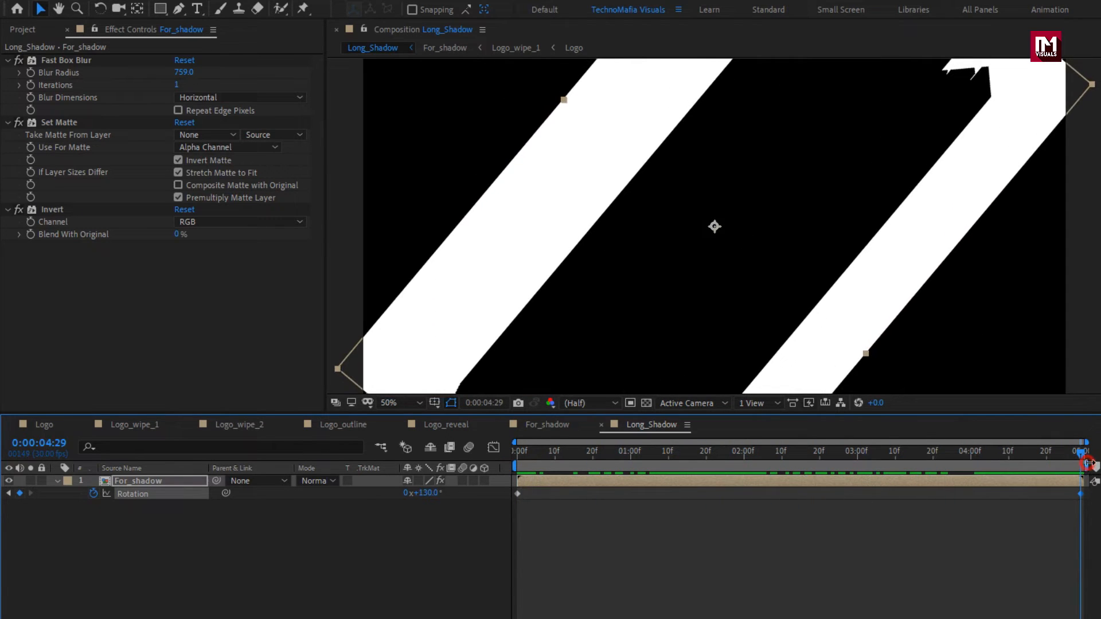
Step: Place the Logo composition above For_shadow in Long_Shadow and lower For_shadow's Fast Box Blur radius to 492
left_click(15, 32)
left_click_drag(37, 190, 147, 478)
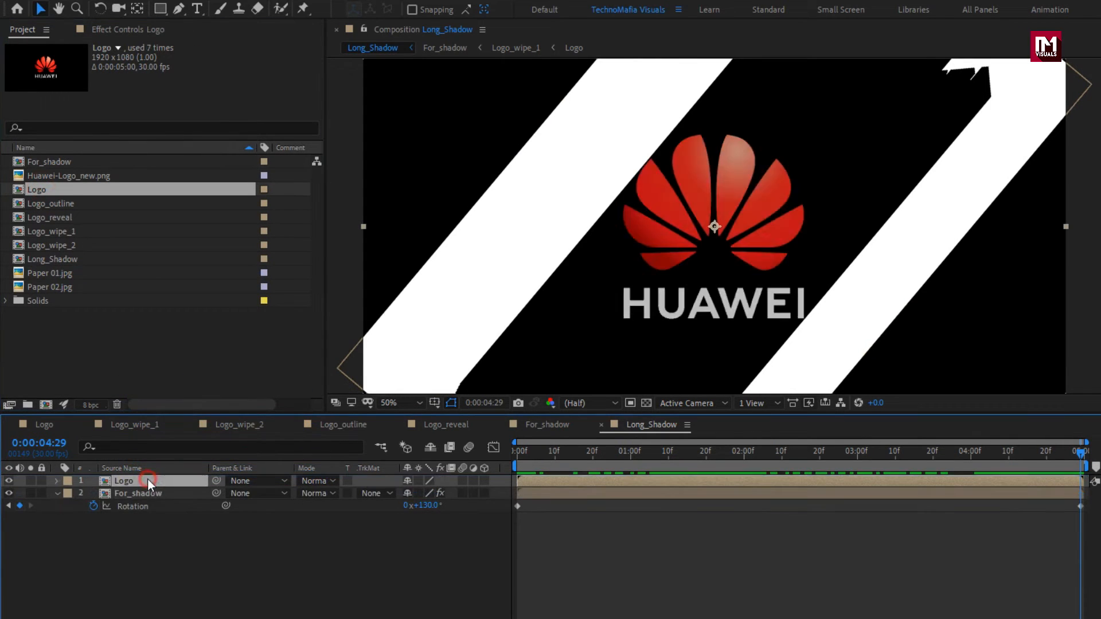
left_click(145, 493)
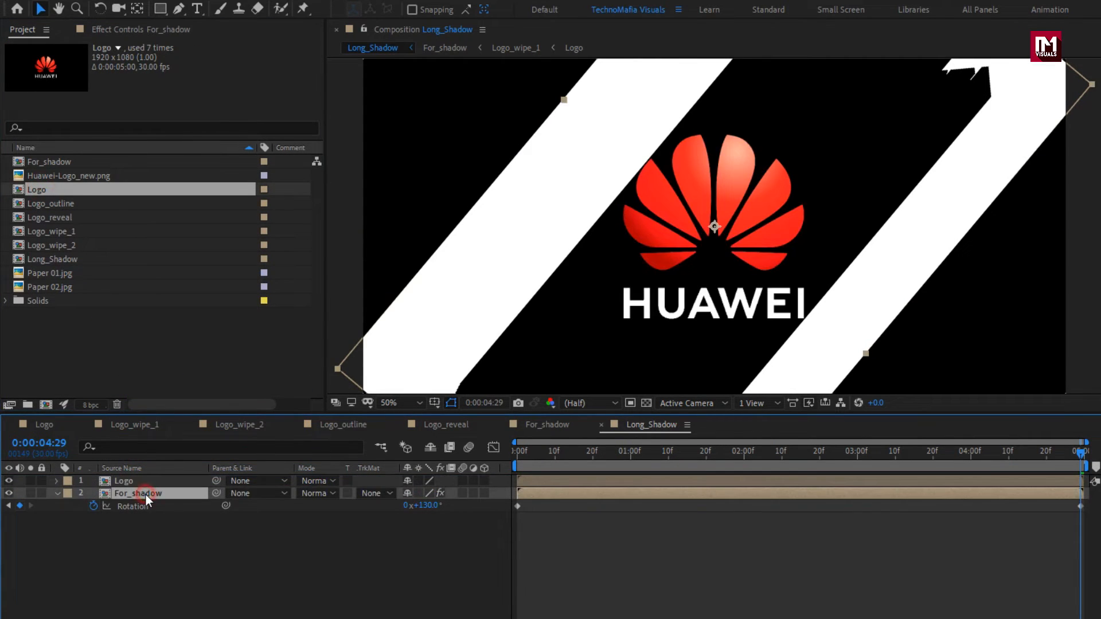
left_click(138, 31)
left_click_drag(180, 76, 150, 95)
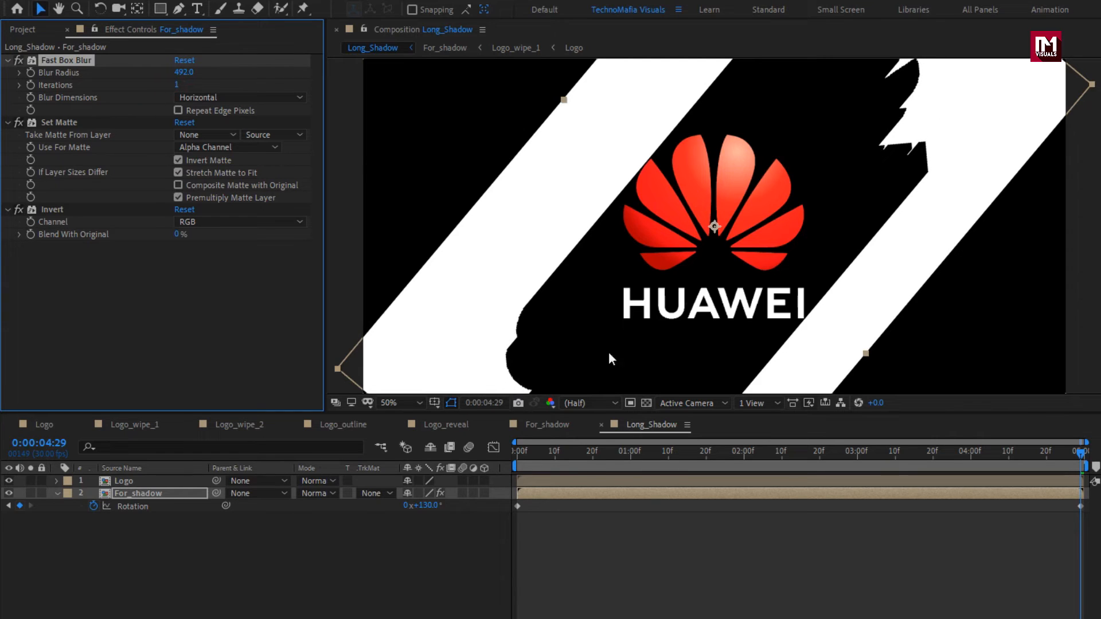
Step: Set the For_shadow layer's rotation keyframe at 0:00:04:29 in Long_Shadow to 135°
left_click(830, 289)
left_click(1082, 453)
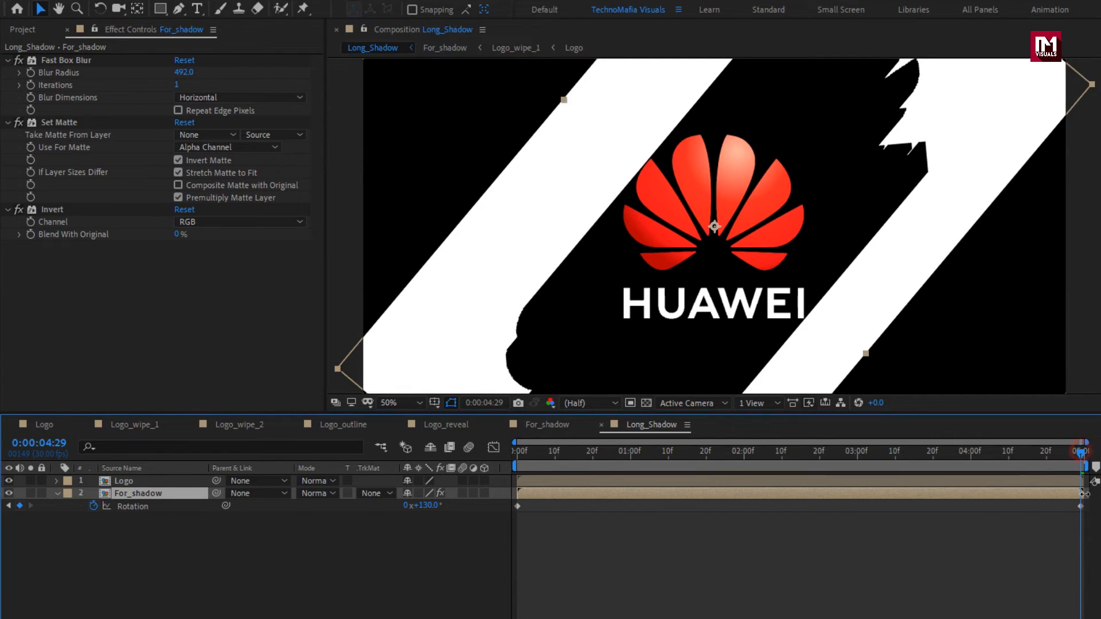
left_click(434, 506)
key("Return")
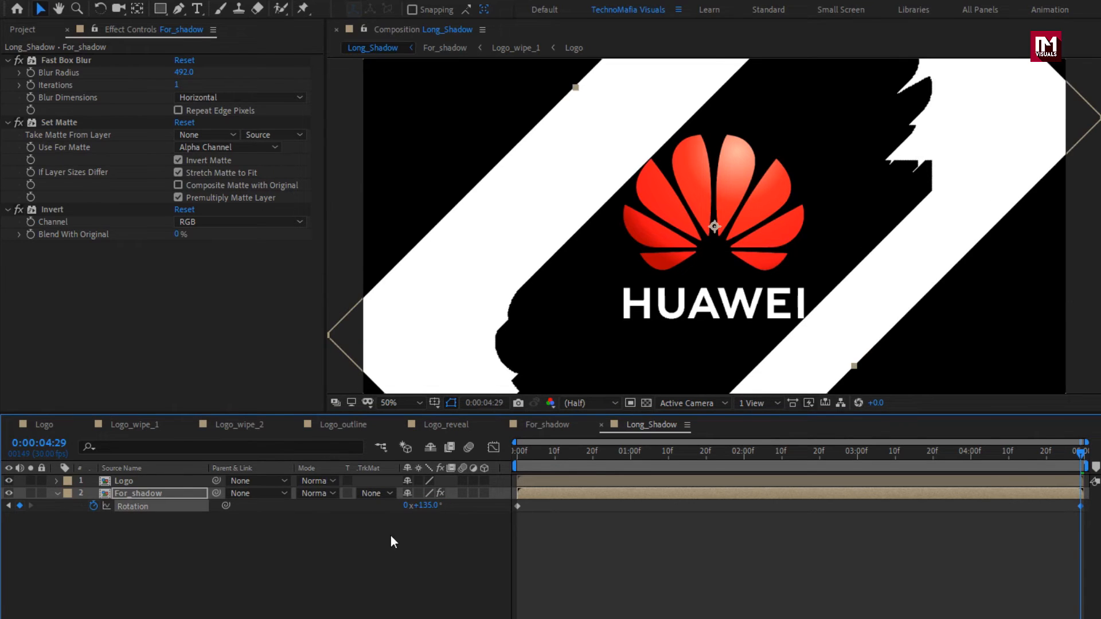
Step: At 0:00:01:29, move the For_shadow layer down so the long shadow extends straight below the logo
left_click_drag(769, 452, 741, 455)
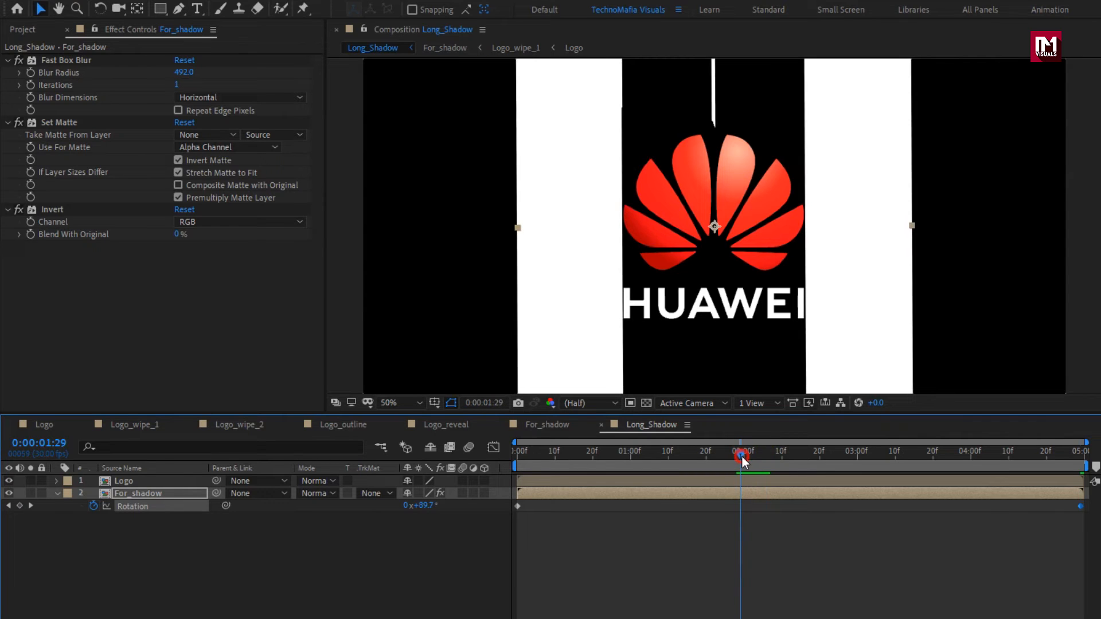
left_click_drag(713, 264, 713, 311)
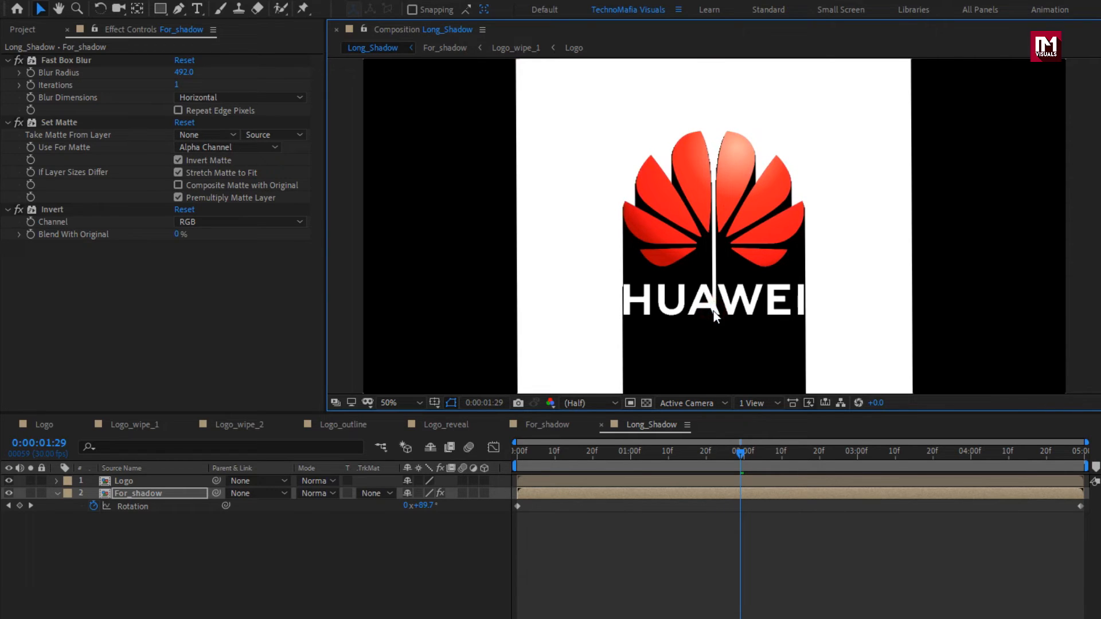
Step: Move For_shadow's anchor point to the top centre of the logo symbol and check the rotating shadow against the logo
key("comma")
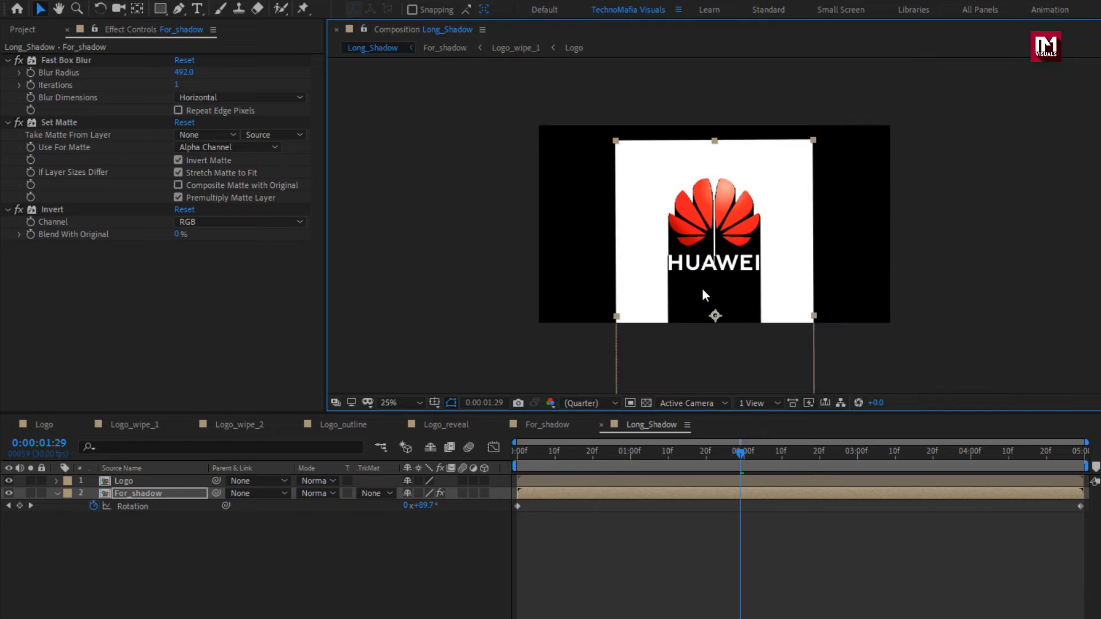
key("y")
left_click_drag(715, 314, 711, 178)
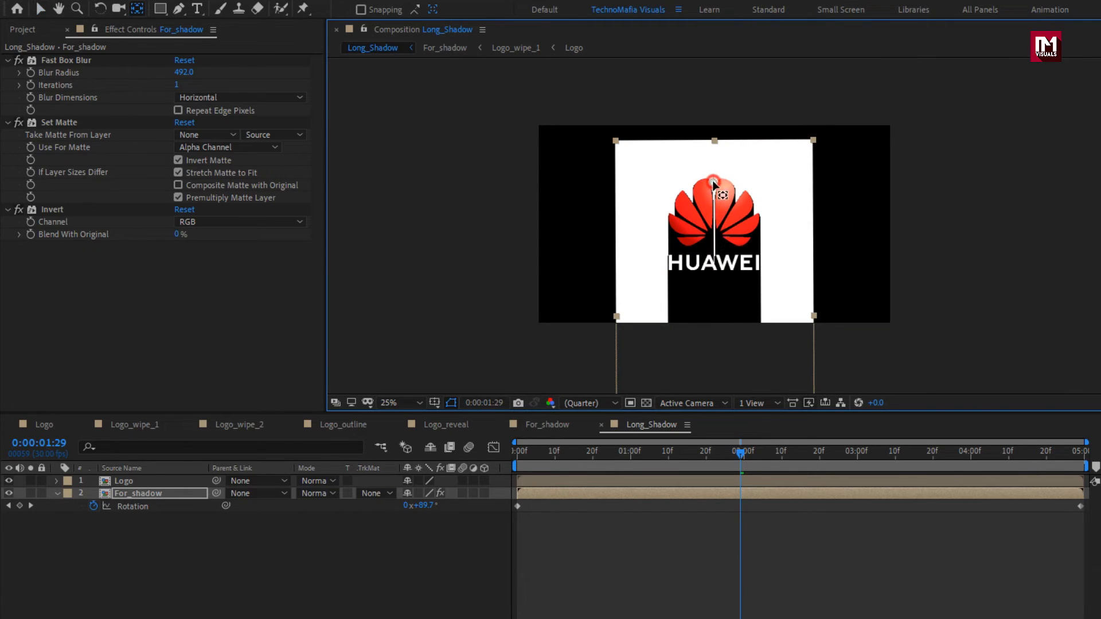
key("v")
key("period")
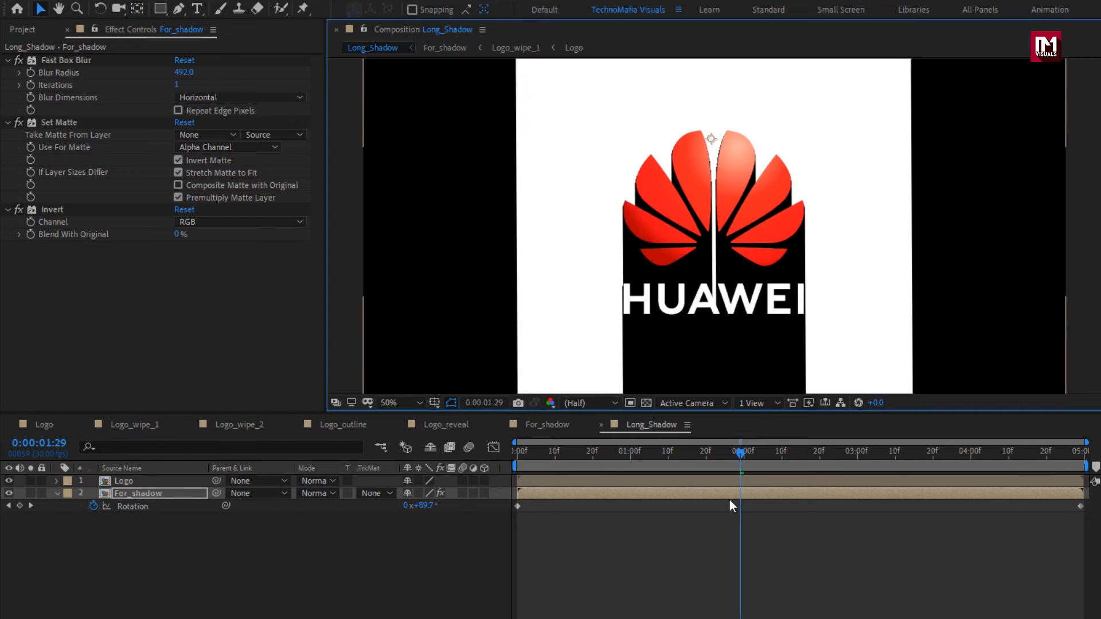
left_click_drag(716, 453, 769, 454)
scroll(731, 291, "down", 1)
scroll(731, 293, "up", 1)
left_click_drag(713, 239, 715, 286)
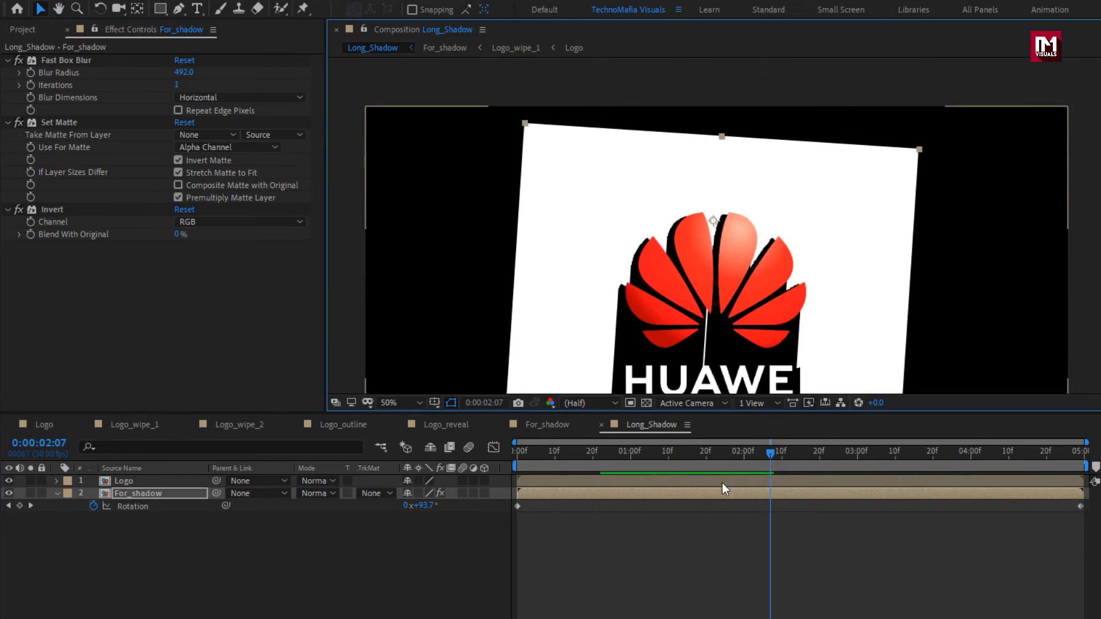
left_click(701, 457)
left_click_drag(700, 459, 741, 461)
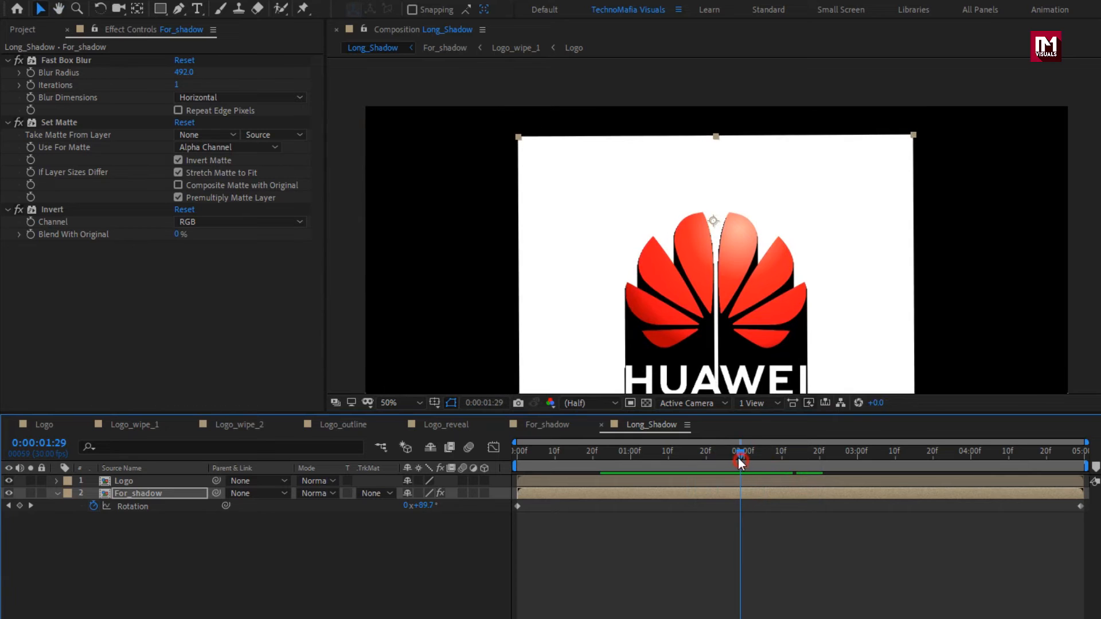
Step: At 0:00:01:29, lower For_shadow's anchor point to the middle of the petals and check the shadow at 0:00:04:29
key("y")
left_click_drag(713, 220, 715, 281)
key("v")
left_click_drag(742, 453, 1080, 430)
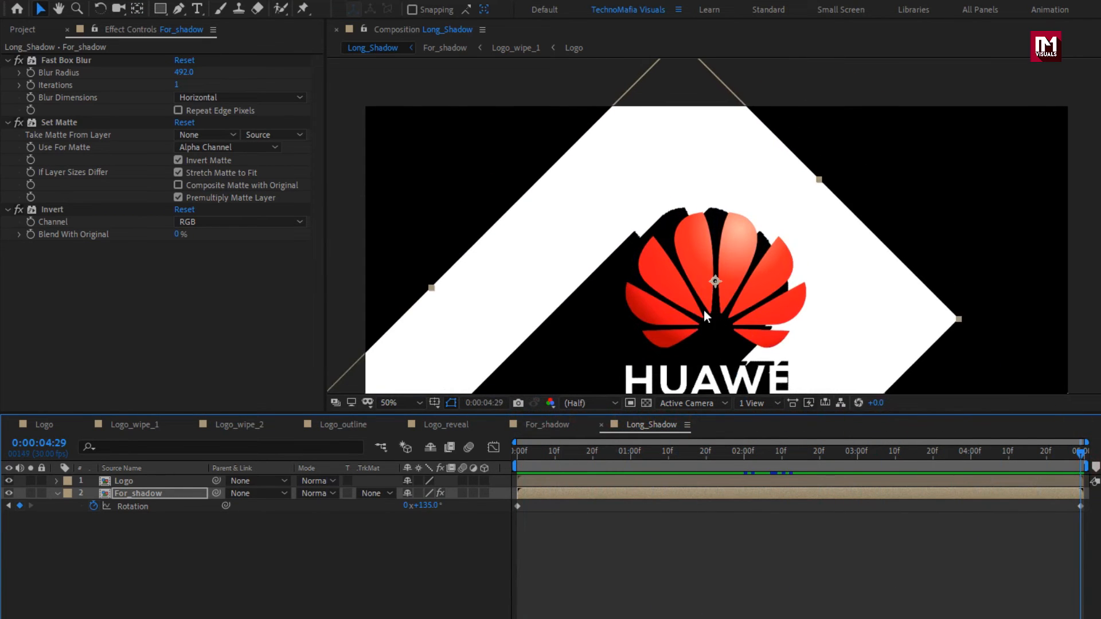
Step: Try shifting For_shadow slightly at 0:00:04:29 and move it back into line with the logo at 0:00:01:29
left_click_drag(704, 313, 726, 235)
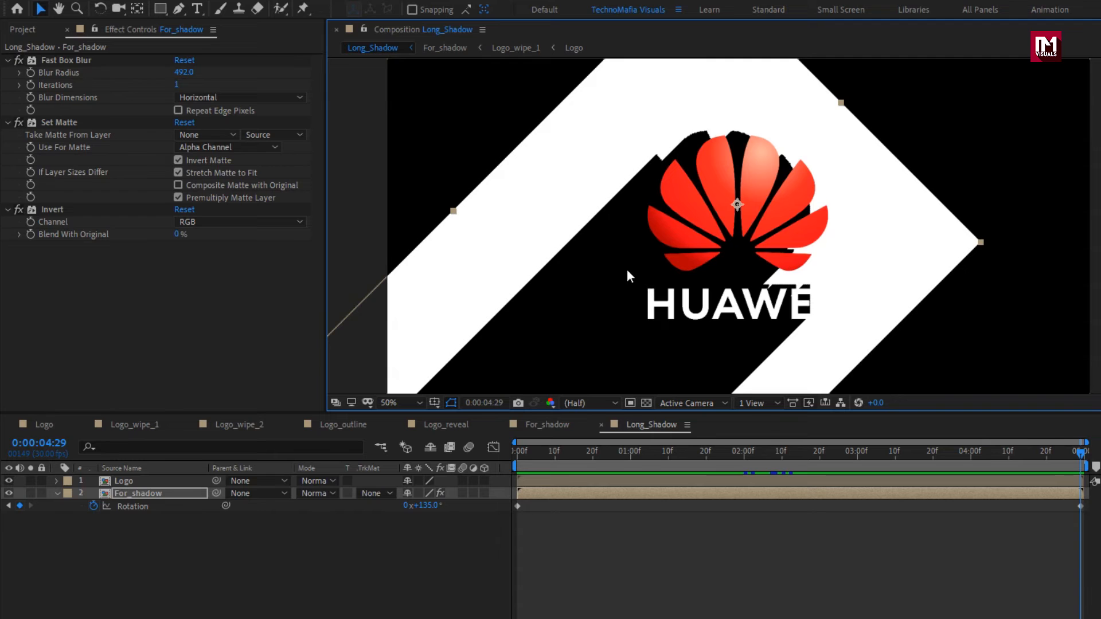
left_click_drag(628, 270, 646, 275)
left_click_drag(883, 452, 741, 452)
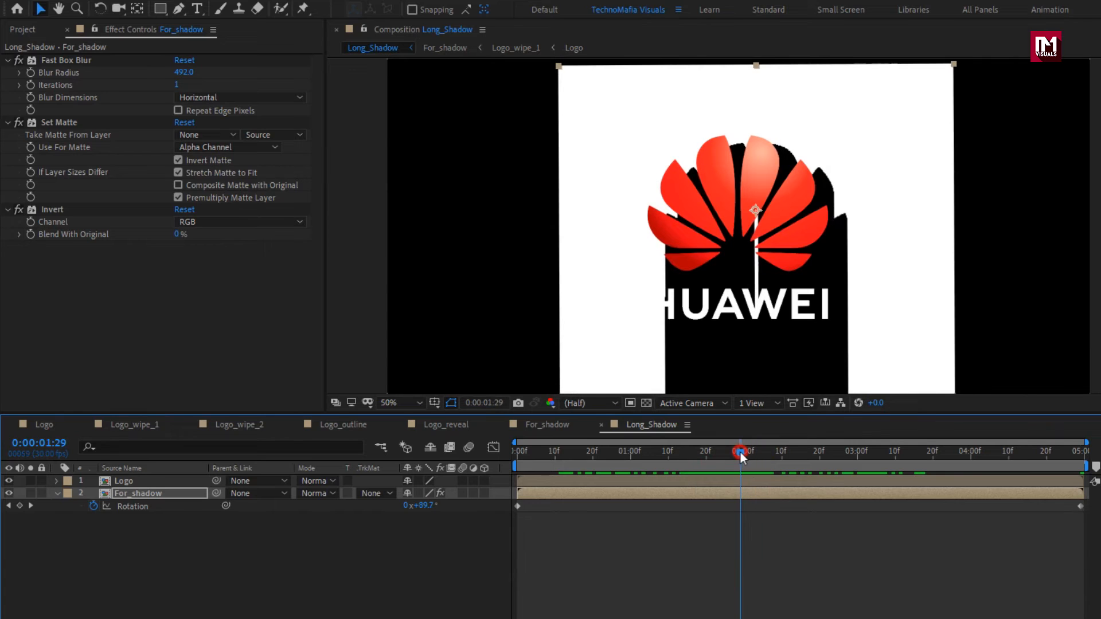
left_click_drag(758, 348, 738, 339)
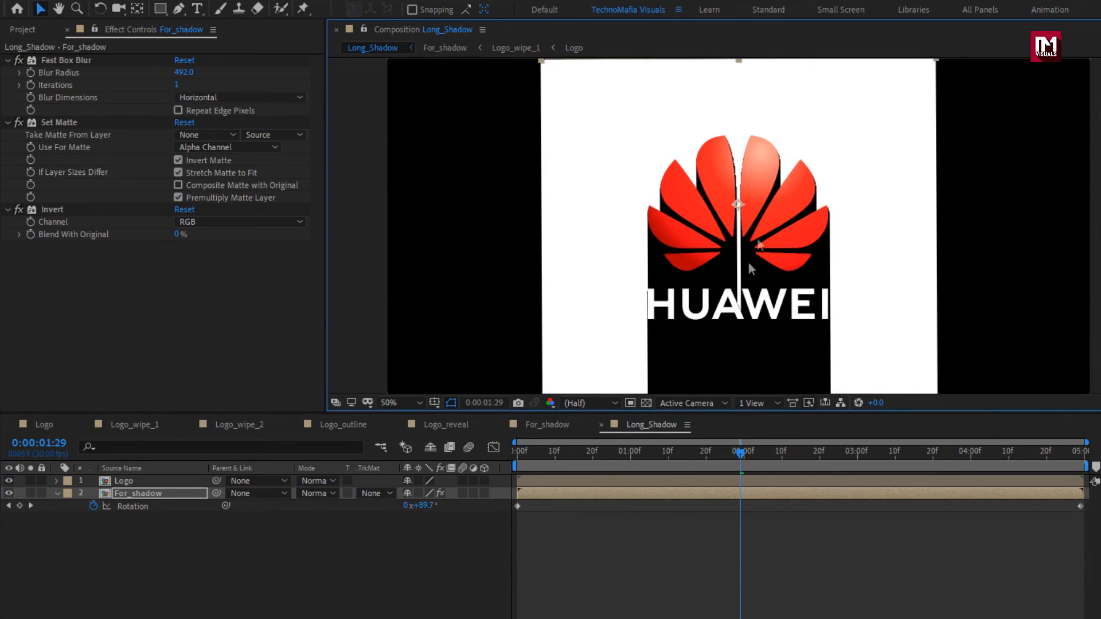
Step: Place For_shadow's anchor point where the petals converge at 0:00:01:29 and check the shadow through to 0:00:04:29
key("y")
left_click_drag(738, 205, 736, 247)
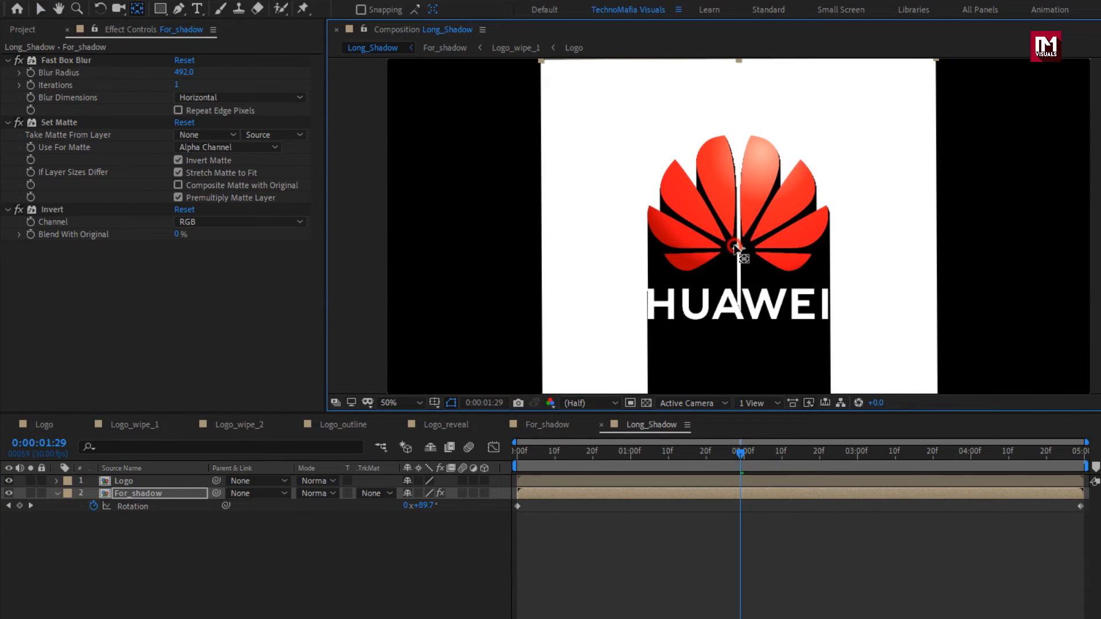
key("v")
left_click_drag(741, 453, 1087, 459)
Step: Create a new 1920 x 1080, 30 fps, five-second composition named Logo_animation
key("ctrl+n")
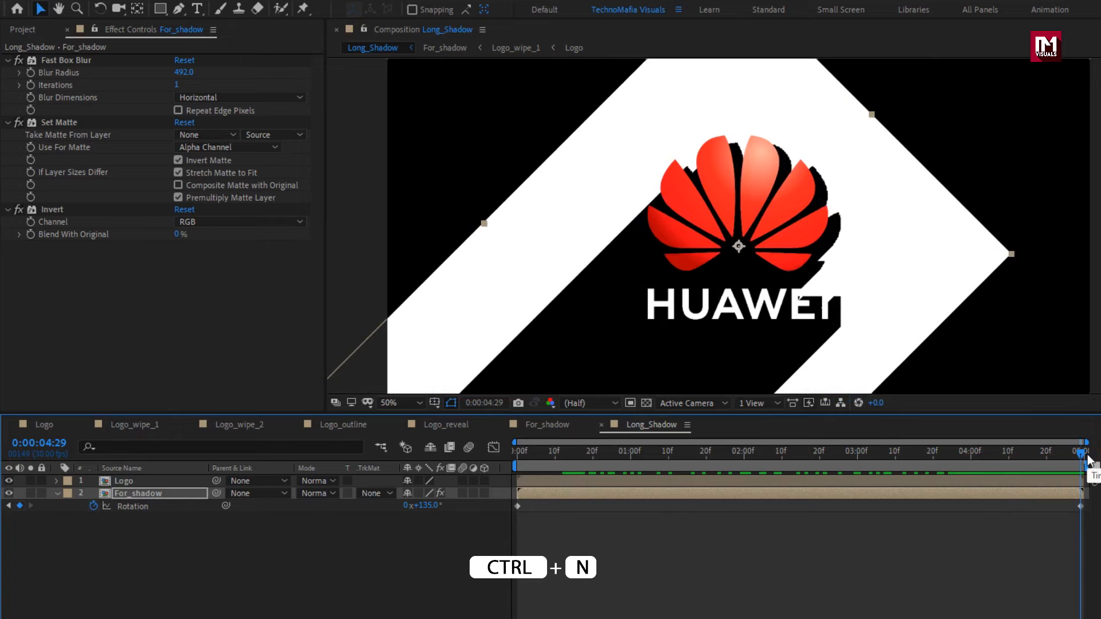
type("Logo_animation")
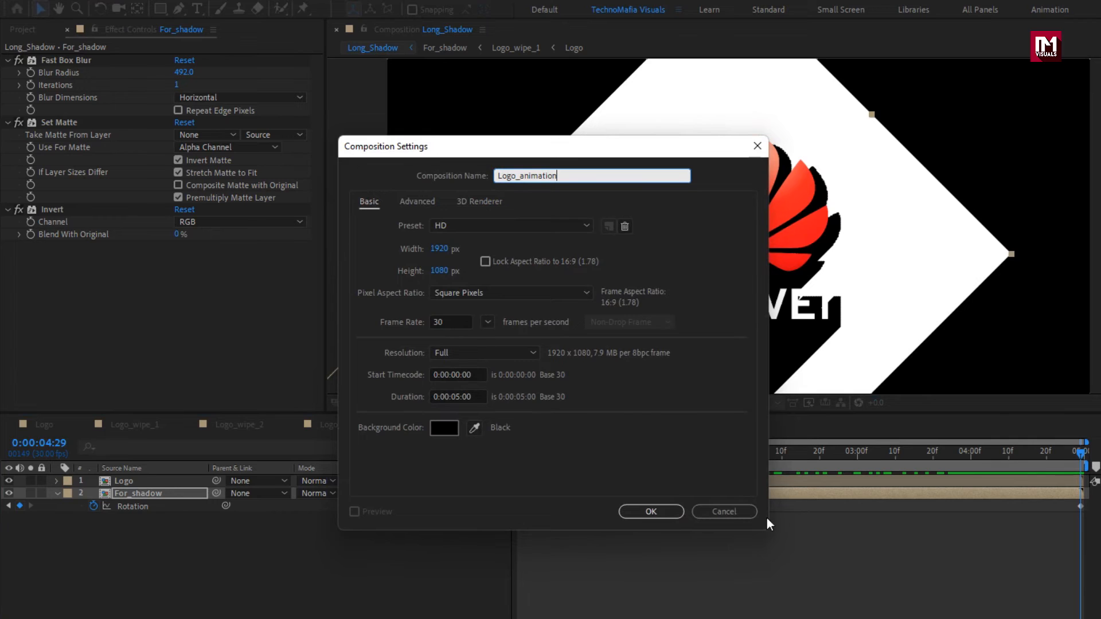
left_click(663, 517)
Step: Add a 1920 x 1080 solid layer named BG to the Logo_animation composition
right_click(256, 508)
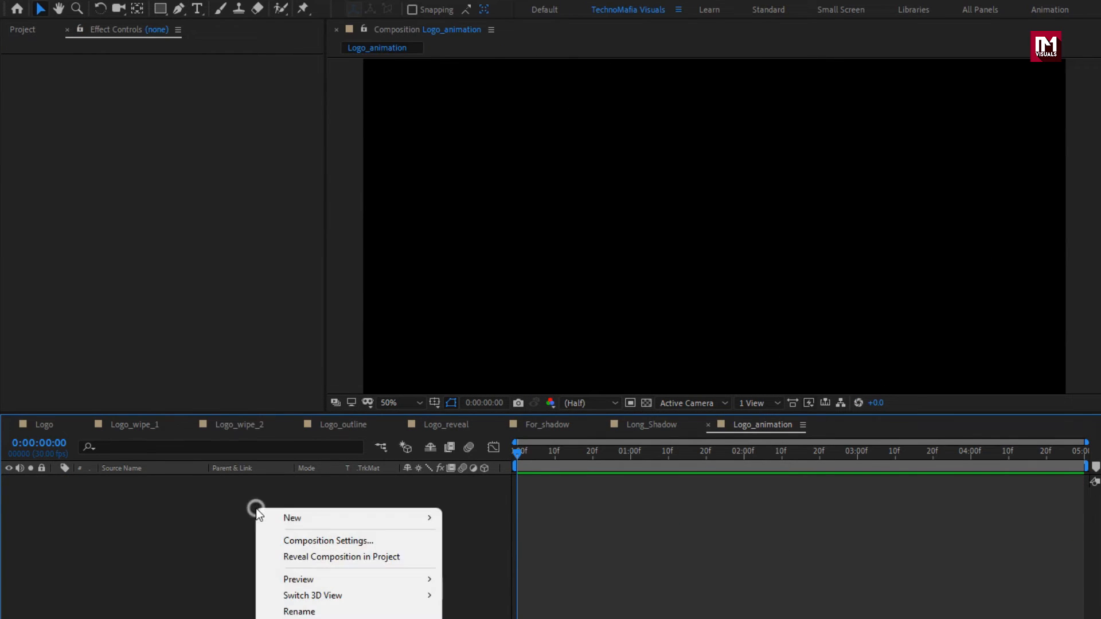
mouse_move(367, 519)
left_click(519, 556)
type("BG")
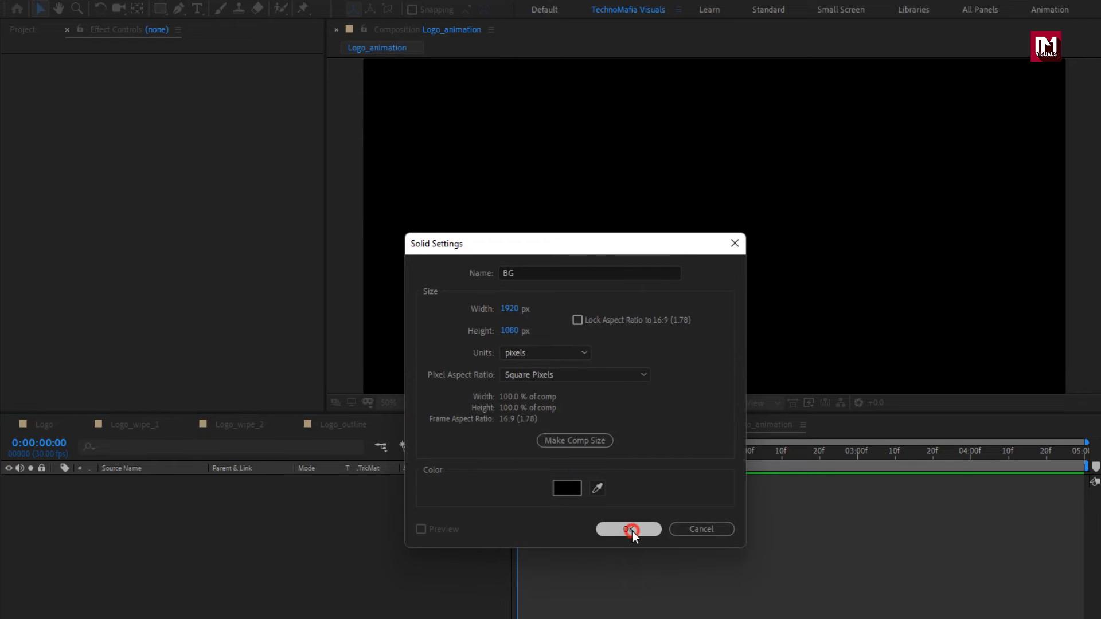
left_click(631, 529)
Step: Find the Fill effect, apply it to the BG solid and set its color to BF4F4F
left_click_drag(658, 454, 774, 453)
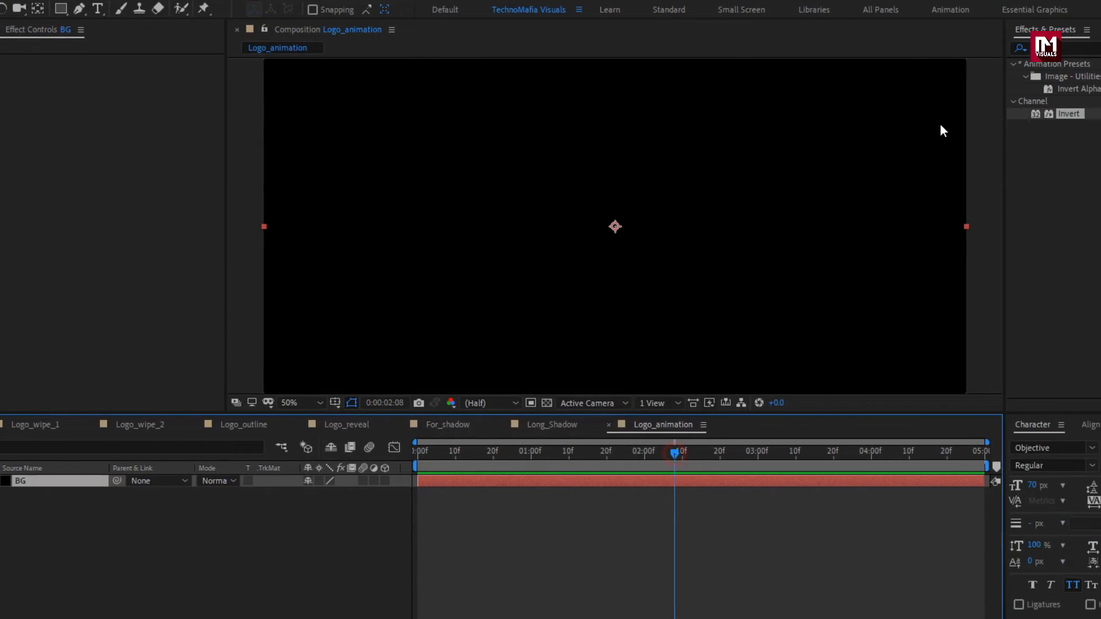
left_click(887, 49)
type("fill")
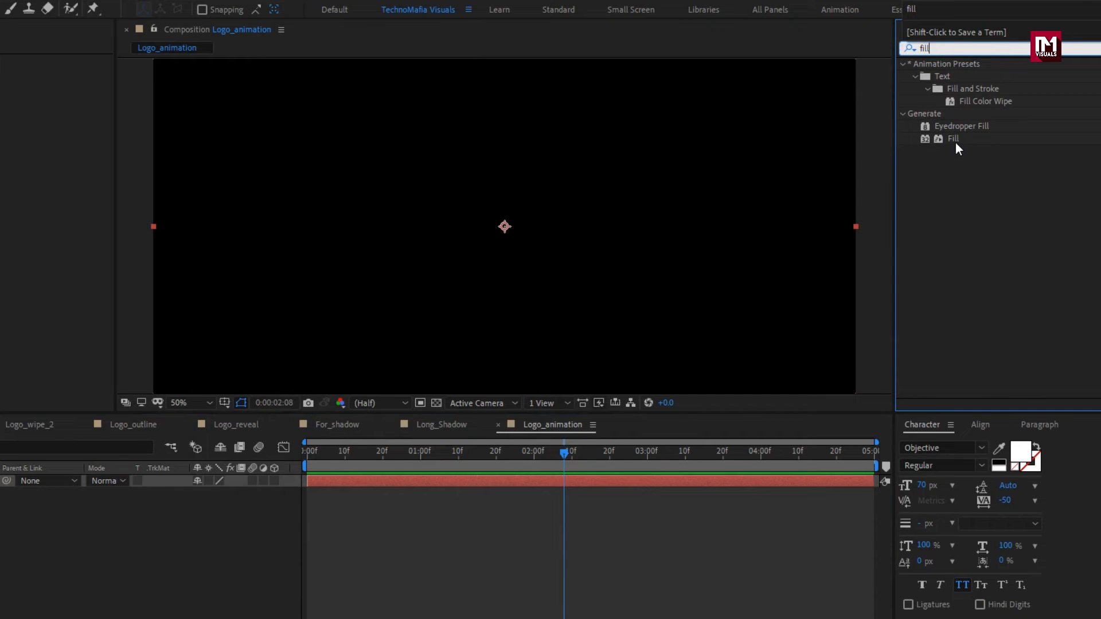
left_click_drag(955, 142, 574, 187)
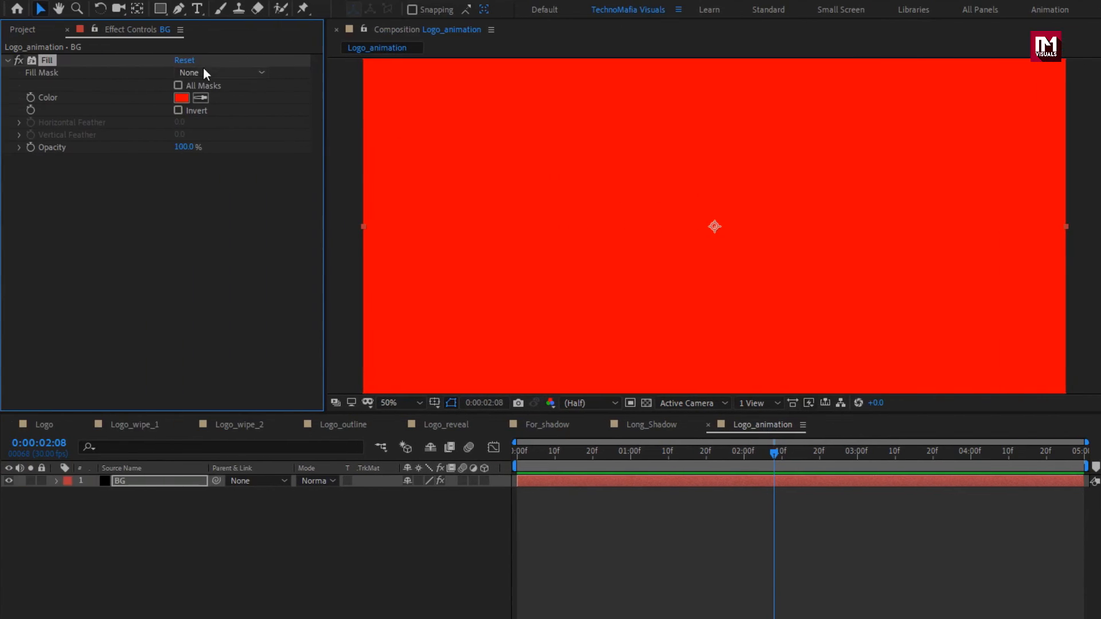
left_click(181, 98)
left_click(136, 260)
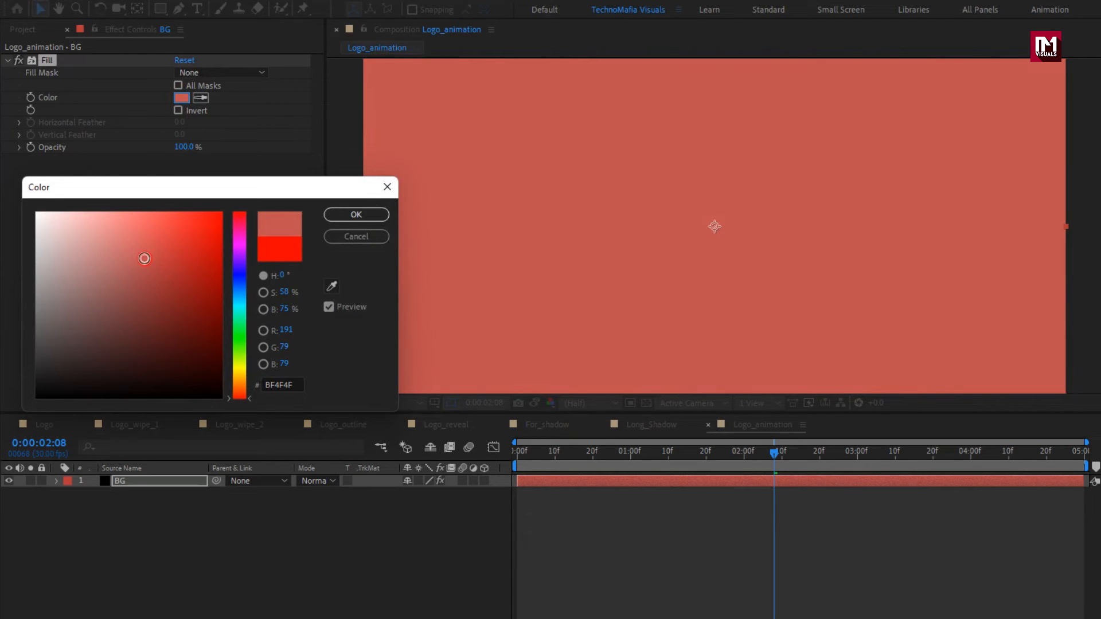
left_click(344, 214)
Step: Place the Long_Shadow composition above BG in Logo_animation and set its blending mode to Multiply
left_click(394, 402)
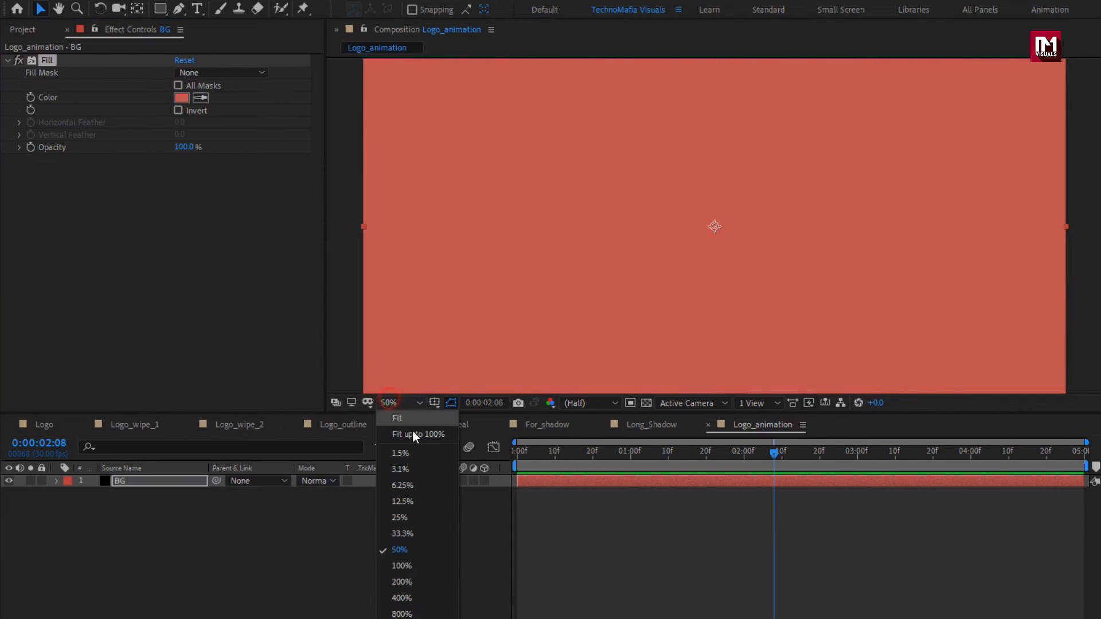
left_click(413, 431)
left_click(22, 31)
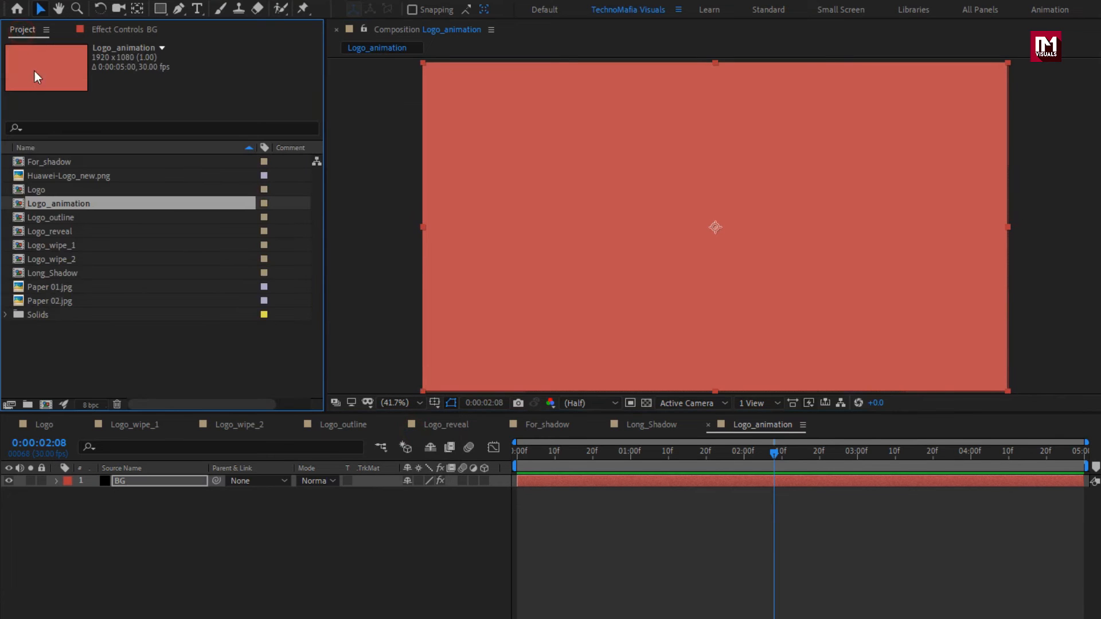
left_click(53, 274)
left_click_drag(47, 275, 151, 476)
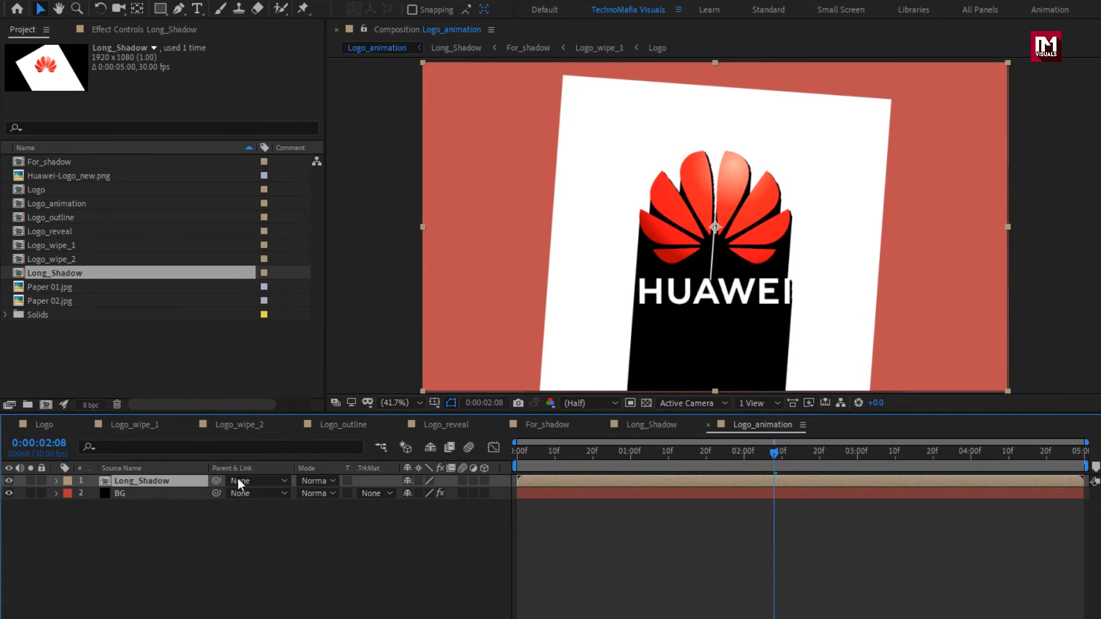
left_click(304, 480)
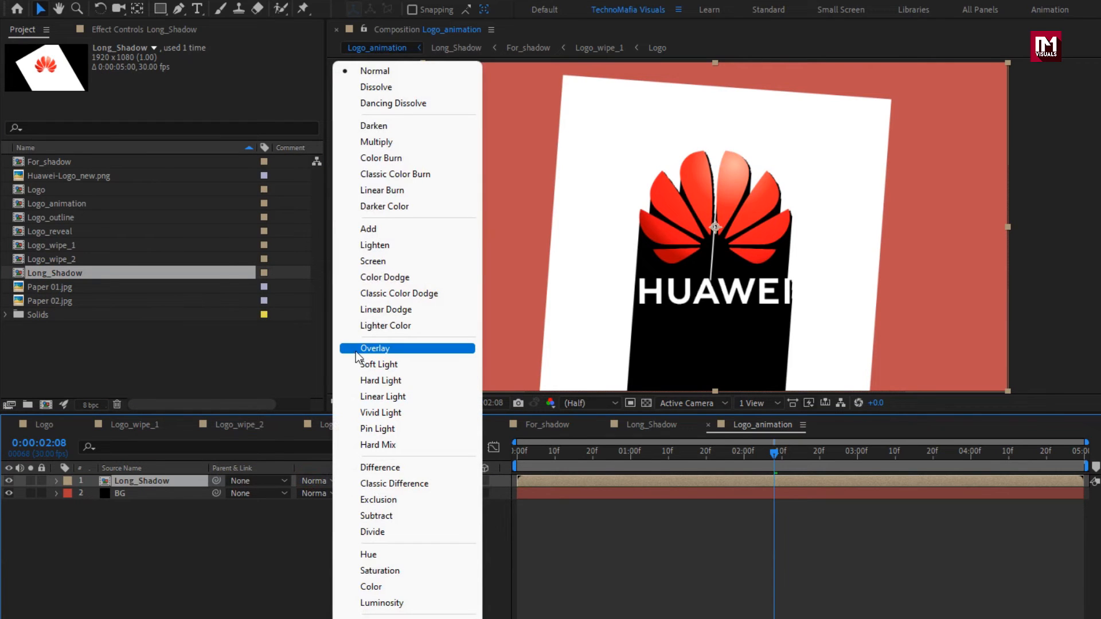
left_click(372, 143)
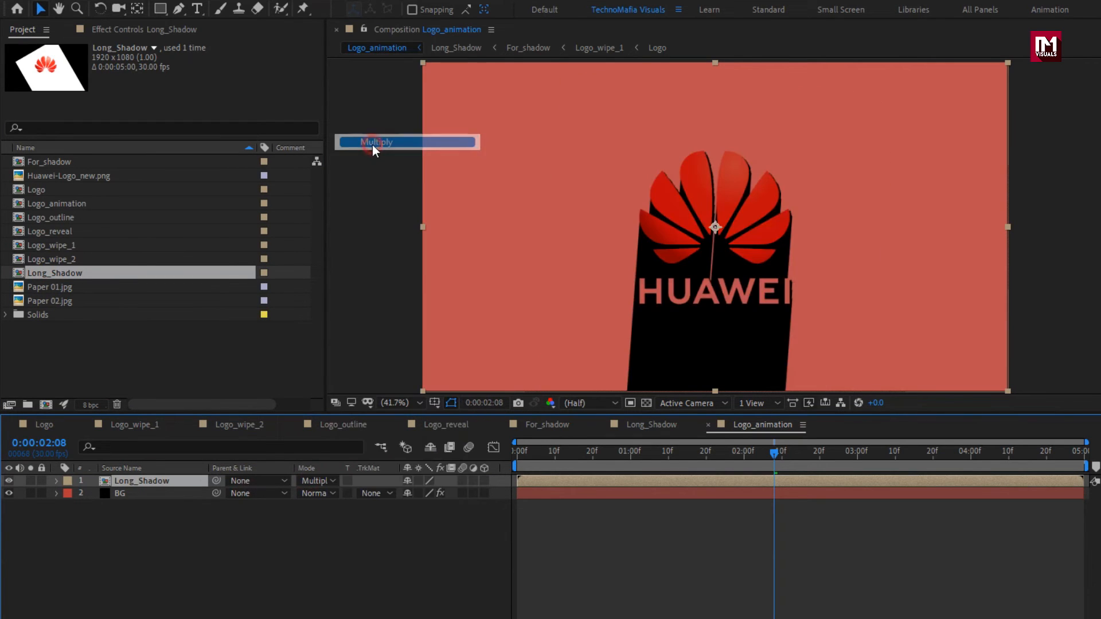
Step: Delete the Logo layer from the Long_Shadow composition
left_click(656, 425)
left_click(125, 481)
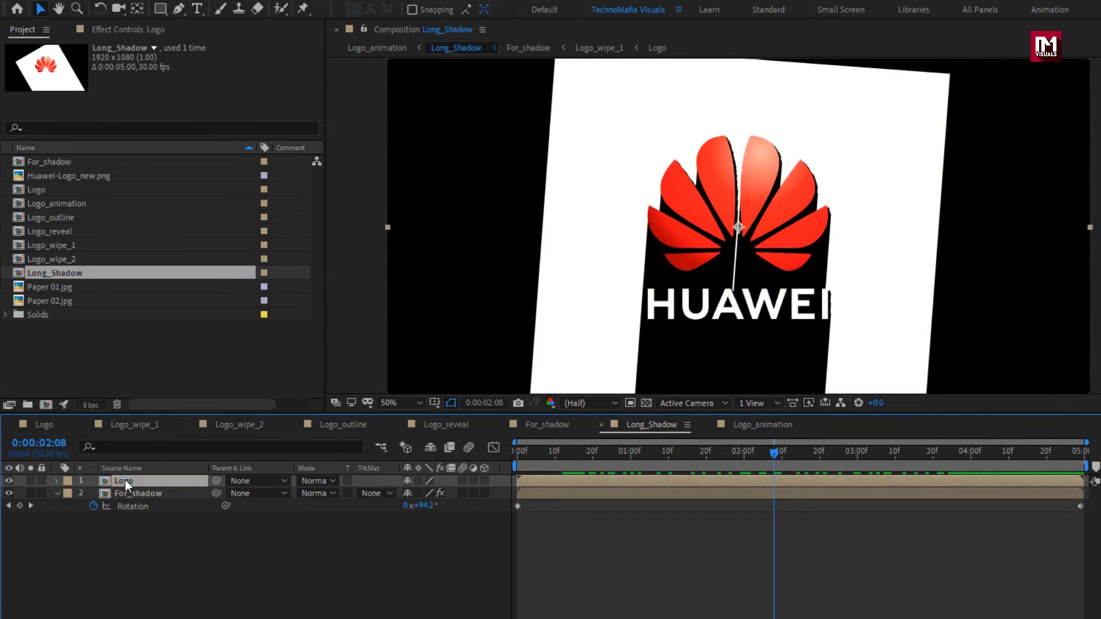
key("Delete")
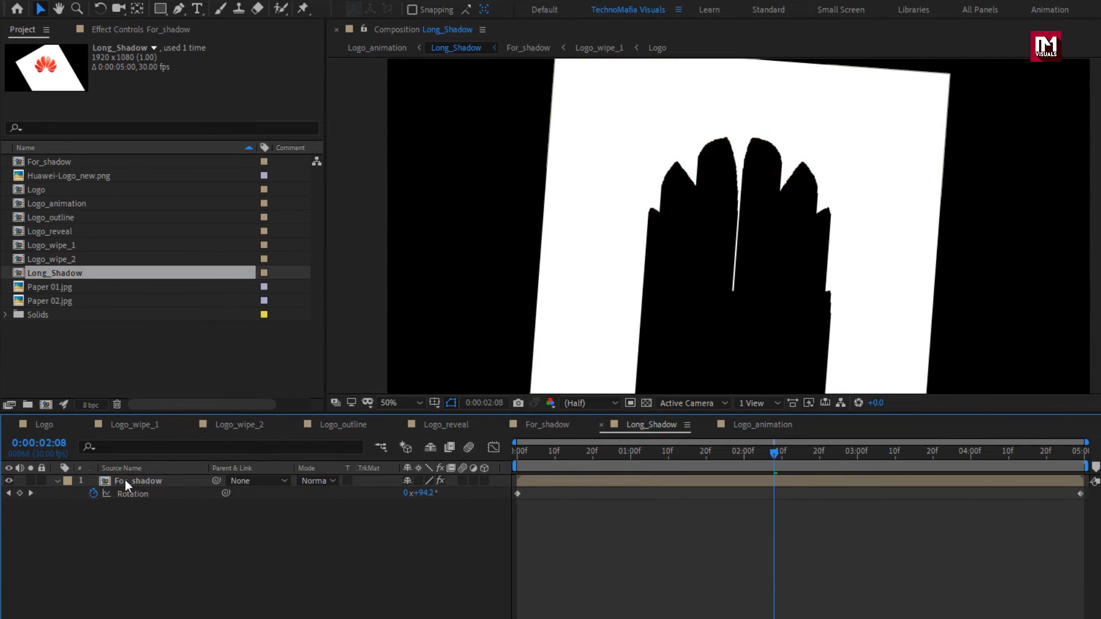
Step: Return to Logo_animation and set the Long_Shadow layer's opacity to 15%
left_click(757, 425)
key("t")
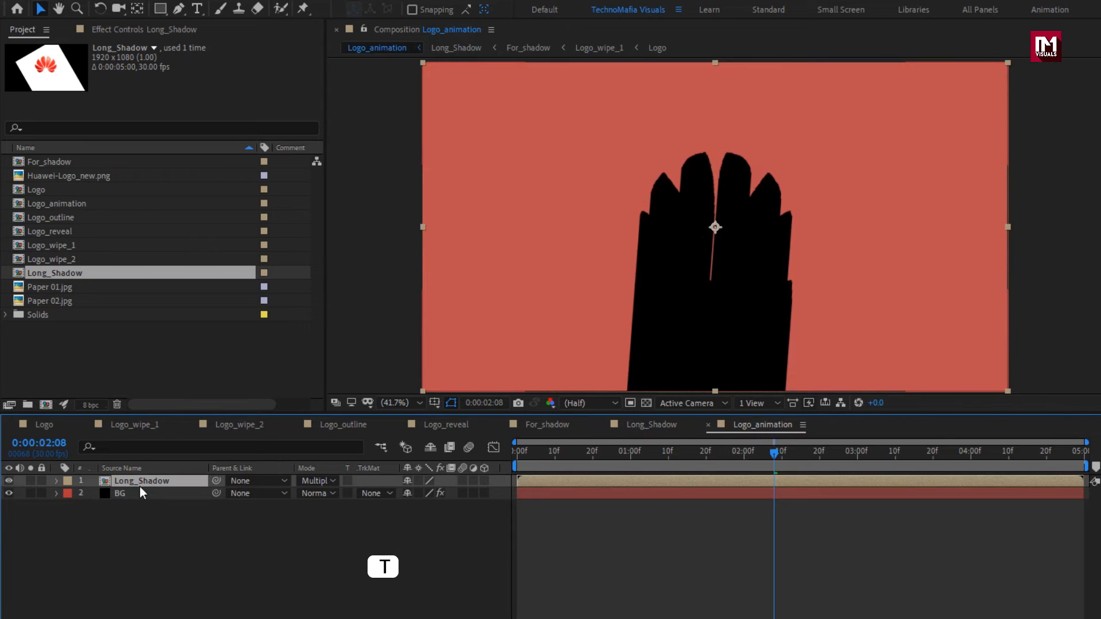
key("t")
left_click(408, 493)
type("15")
key("Return")
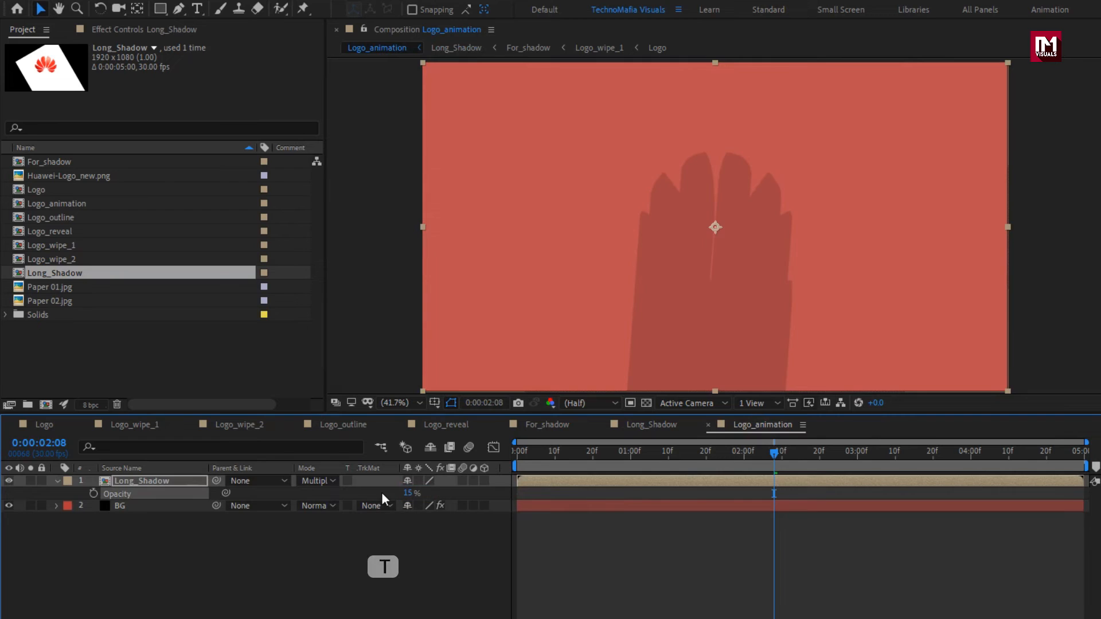
left_click(57, 481)
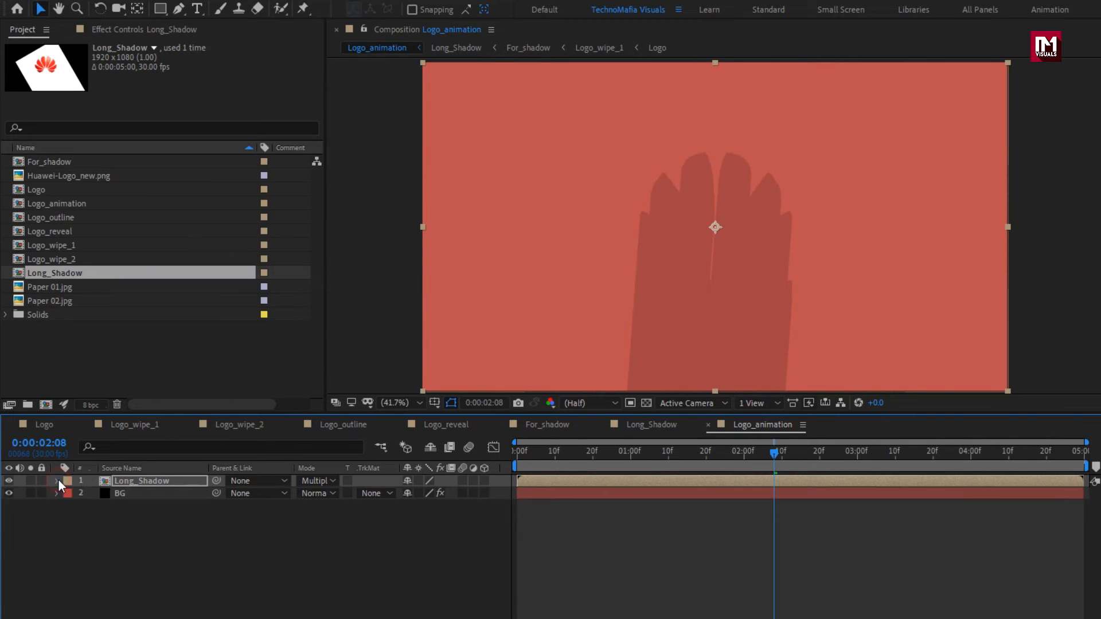
Step: Place Paper 01.jpg above Long_Shadow in Logo_animation, with Overlay blending mode and 15% opacity
left_click_drag(56, 287, 167, 480)
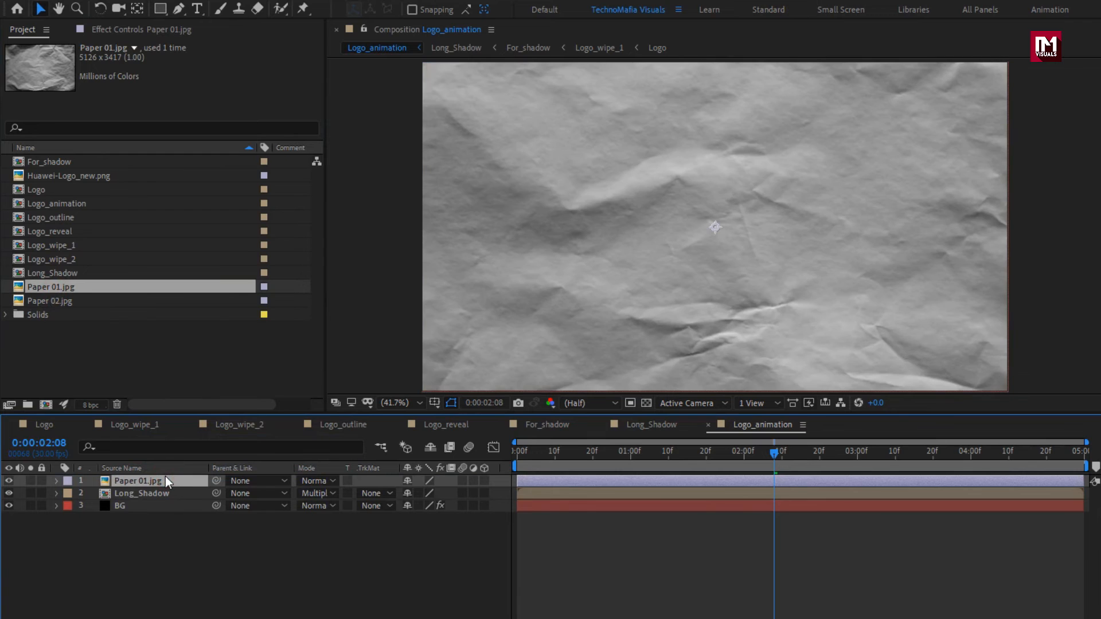
left_click(305, 480)
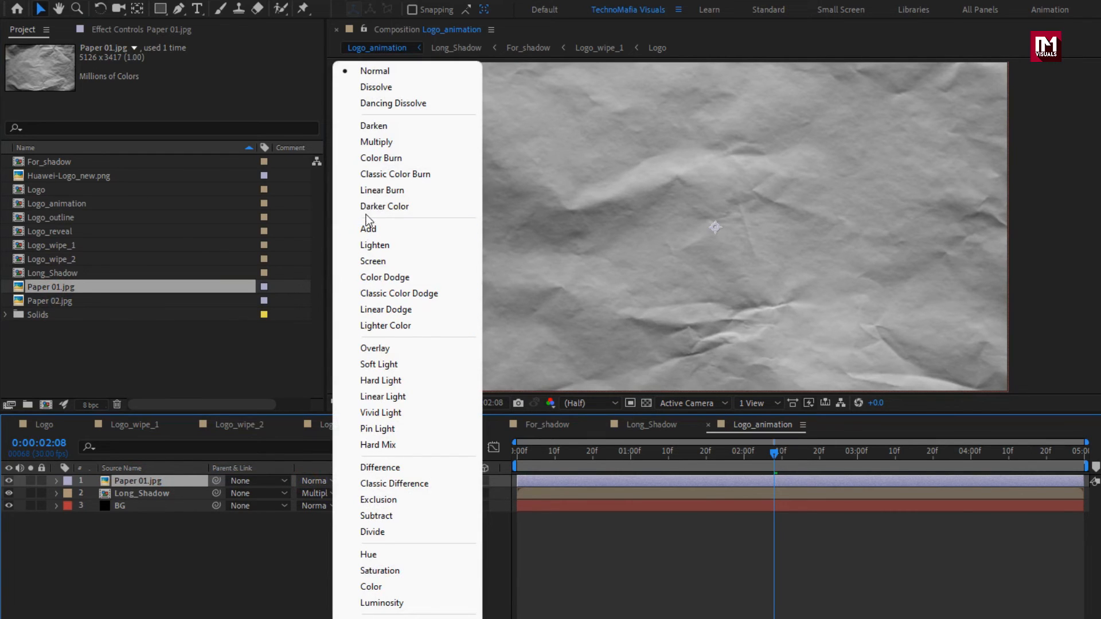
left_click(398, 345)
key("t")
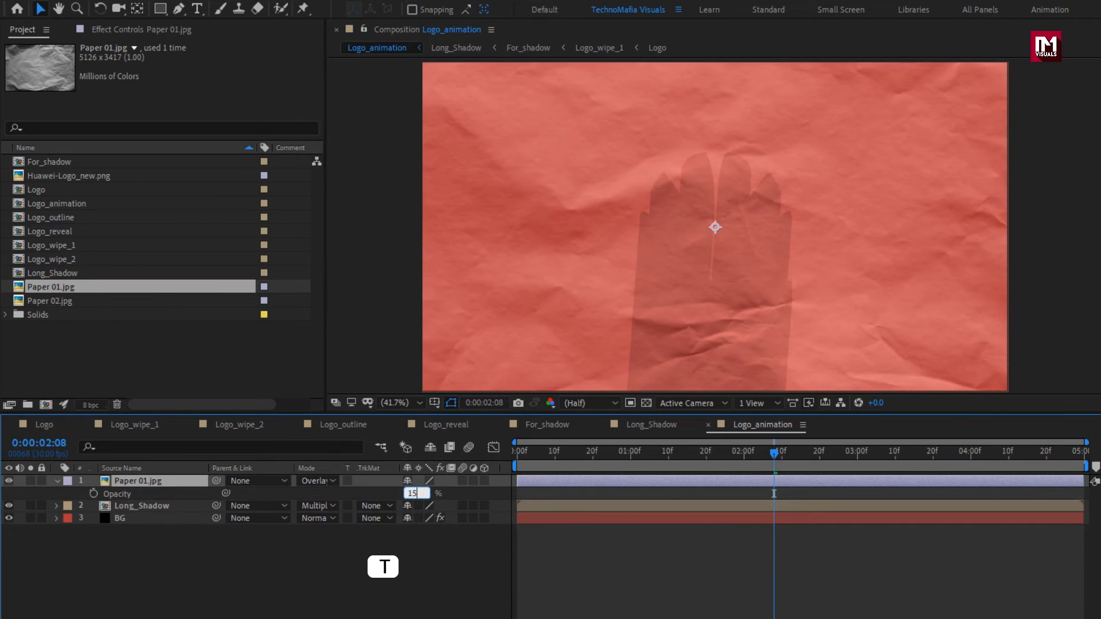
type("15")
key("Return")
Step: Go to the end of the composition and place the Logo_reveal composition above Paper 01.jpg
left_click_drag(520, 460, 1083, 465)
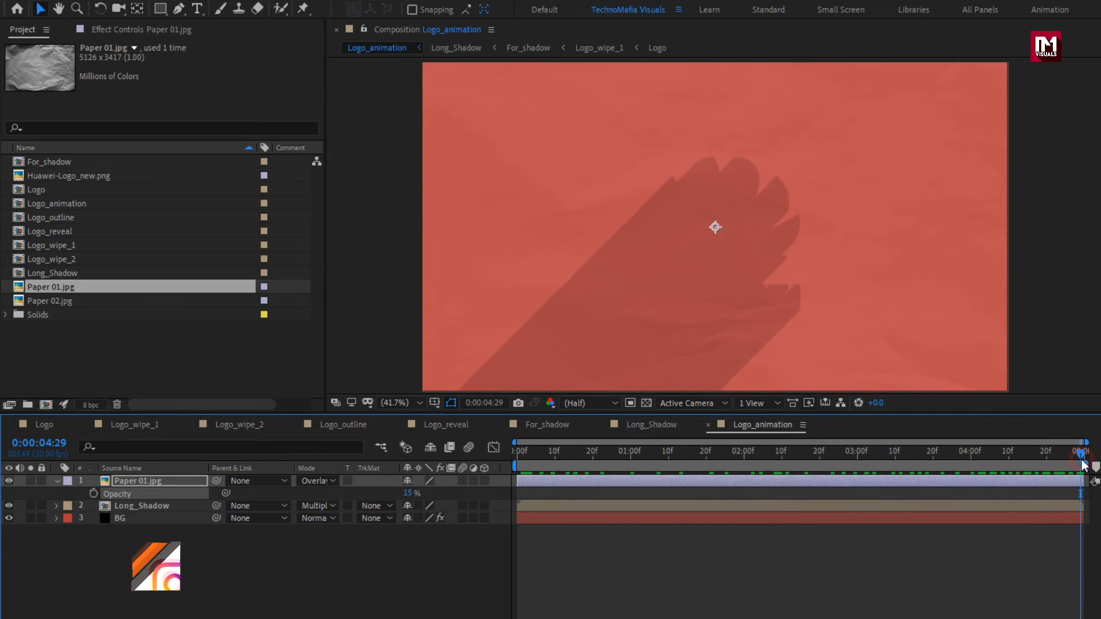
left_click_drag(58, 234, 164, 479)
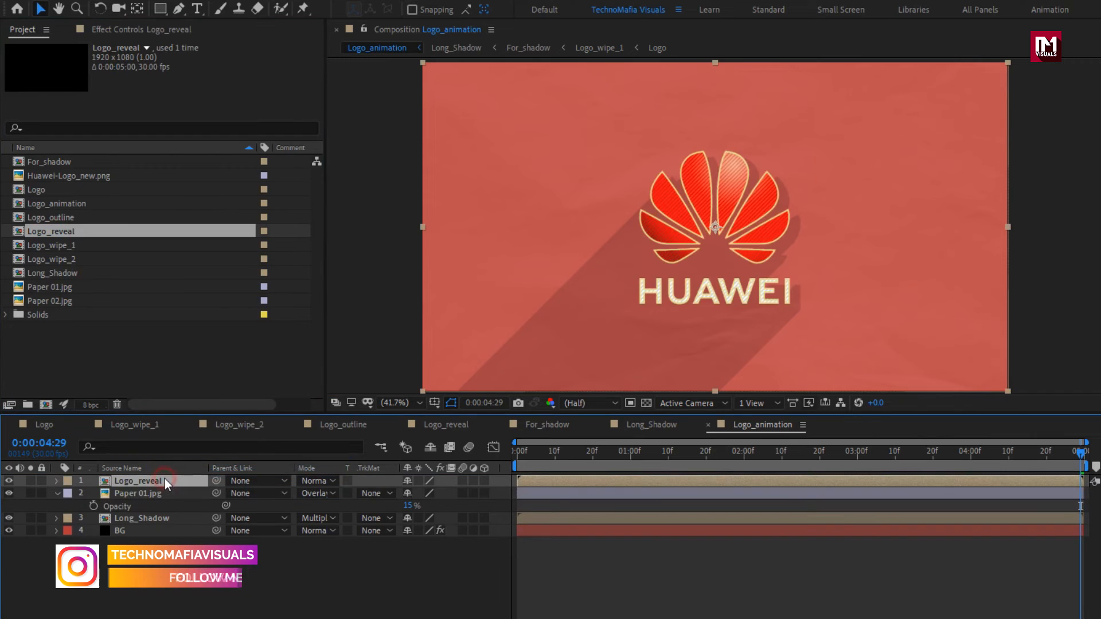
left_click(57, 493)
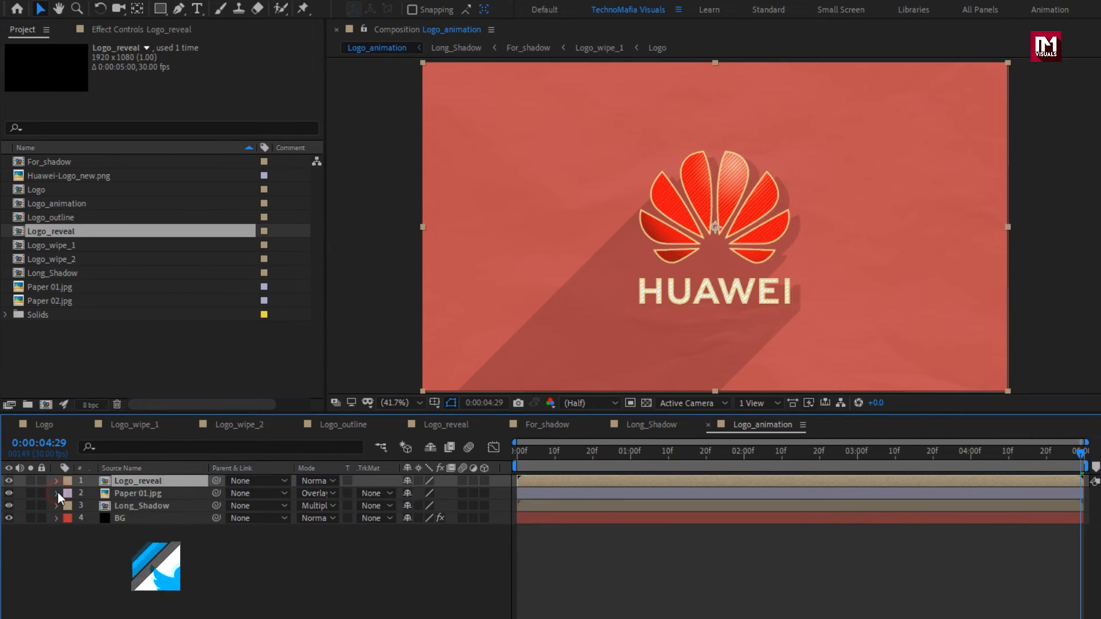
Step: Place Paper 02.jpg above Logo_reveal, with Overlay blending mode and 25% opacity, and preview the animation
left_click_drag(68, 304, 162, 476)
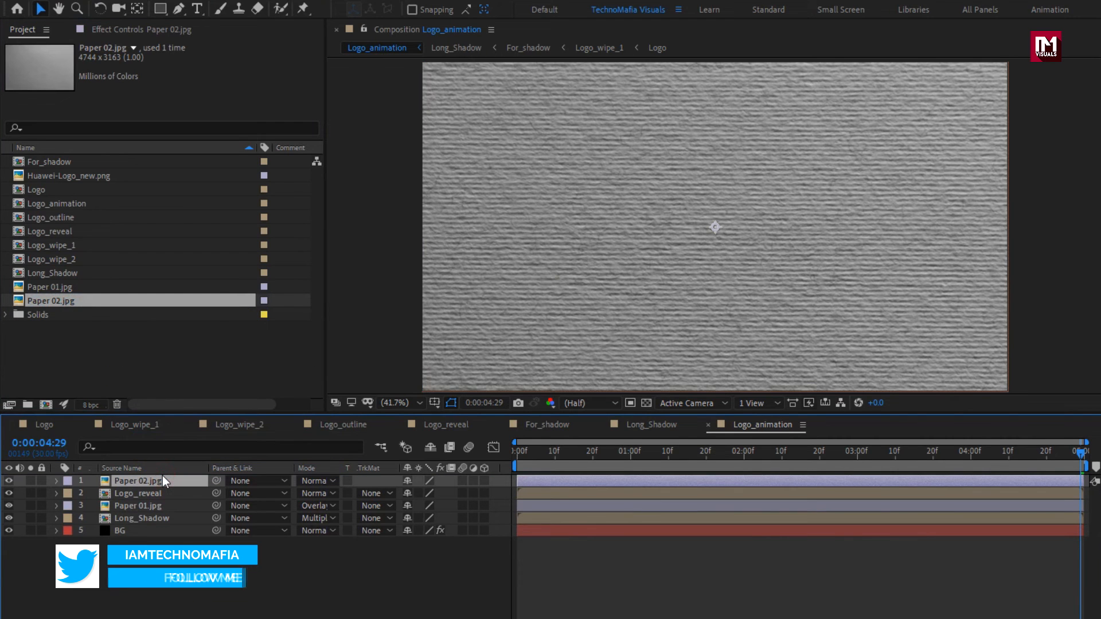
left_click(306, 484)
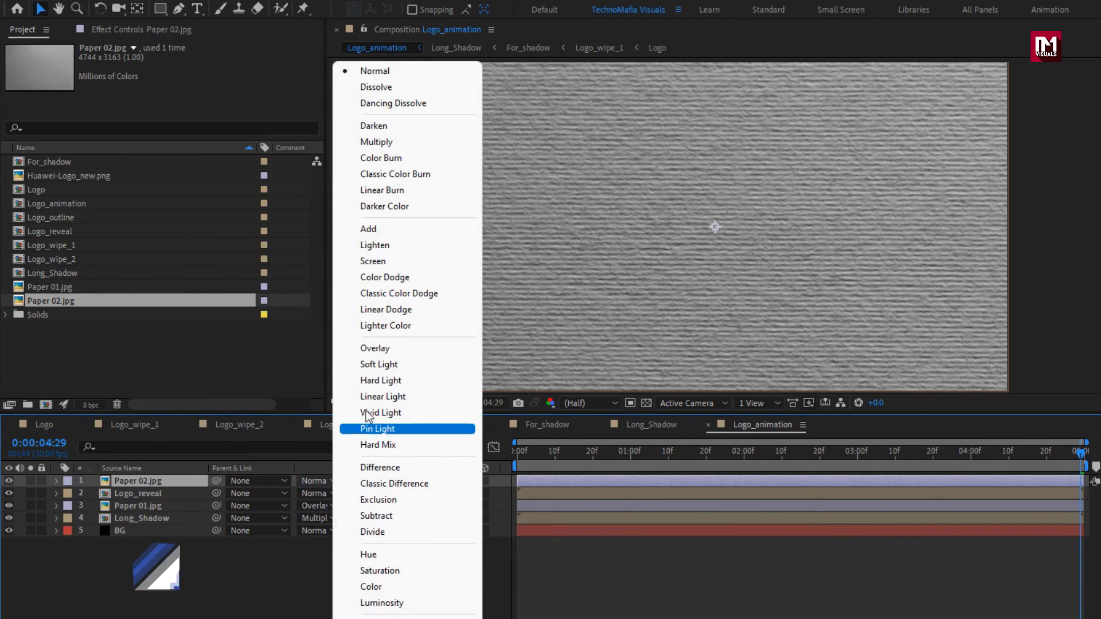
left_click(374, 348)
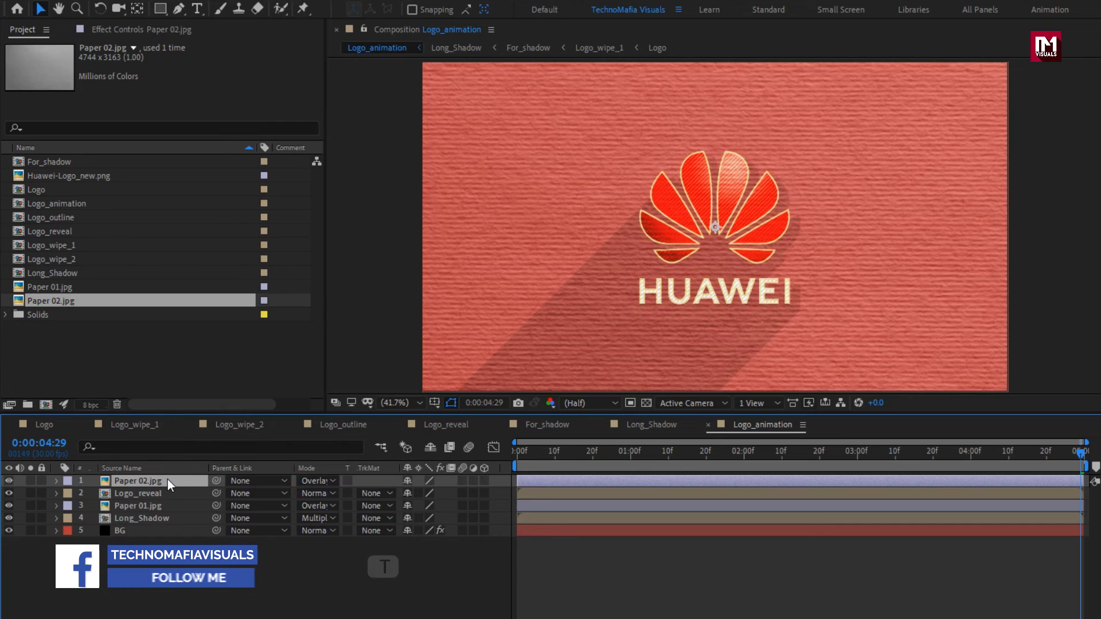
key("t")
left_click(414, 494)
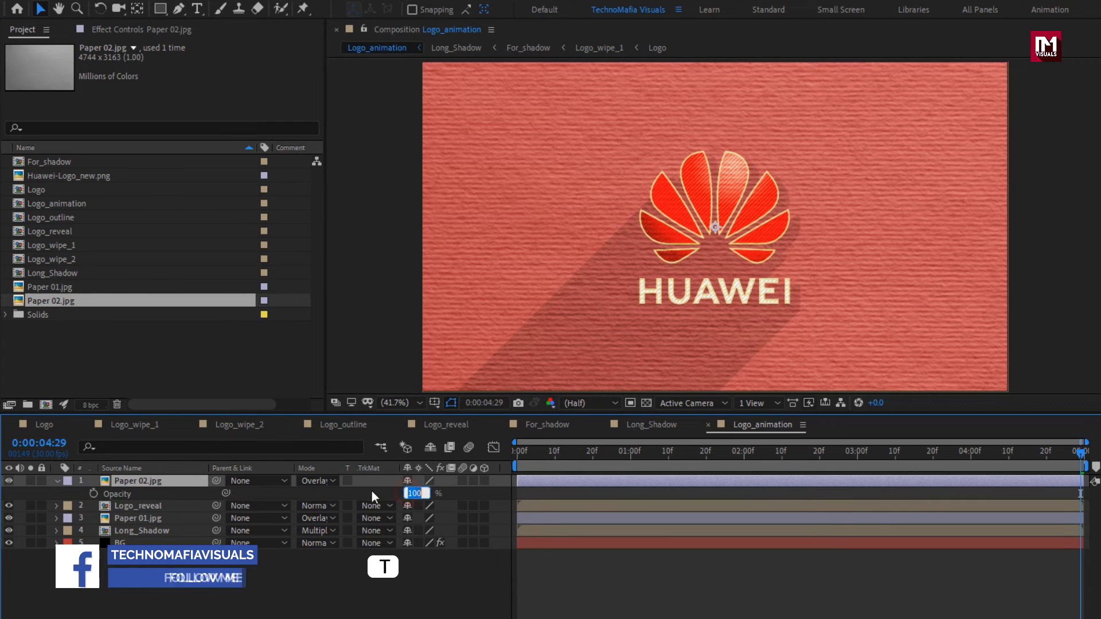
type("25")
key("Return")
left_click(547, 456)
left_click_drag(548, 458, 1078, 462)
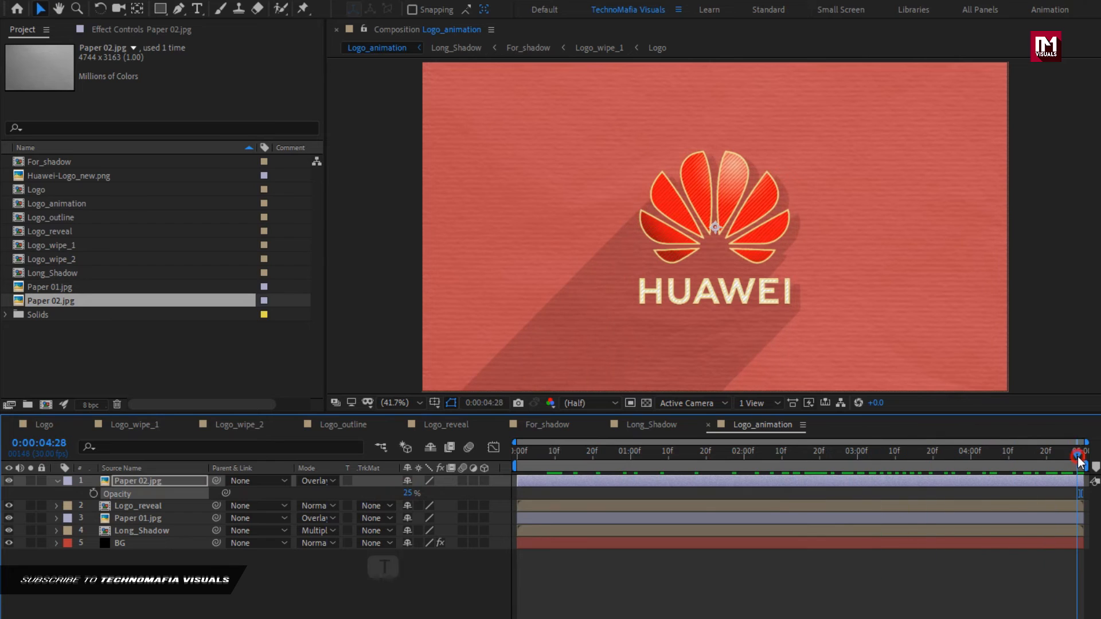
Step: Nudge the Long_Shadow layer eight steps left and six steps up to line the shadow up with the logo
left_click(163, 530)
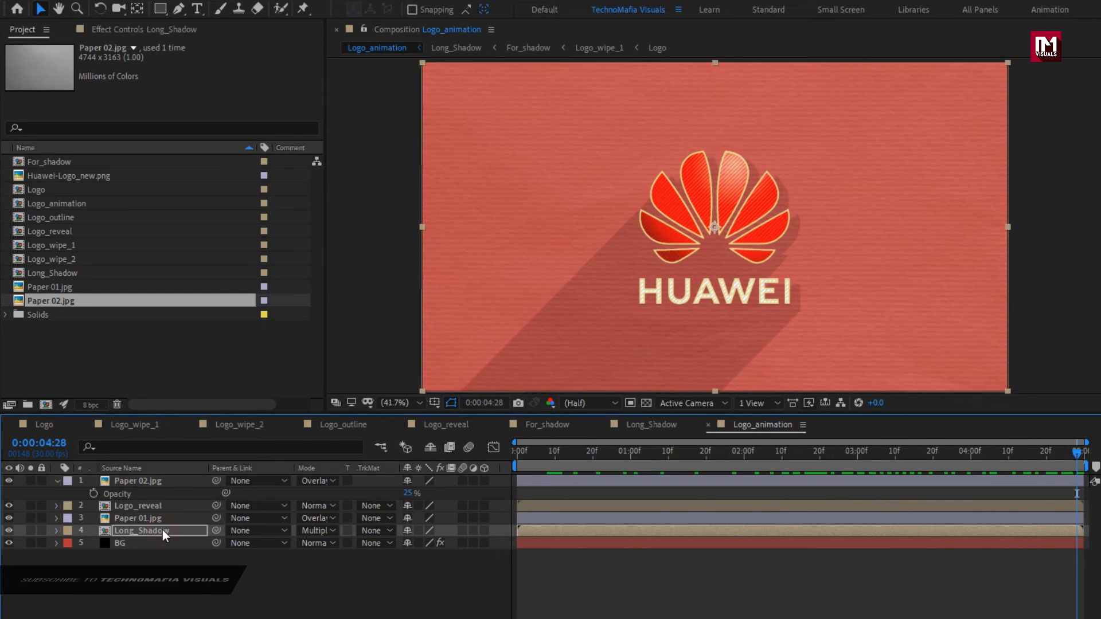
key("Left")
key("Left")
key("Left")
key("Left")
key("Left")
key("Left")
key("Left")
key("Left")
key("Up")
key("Up")
key("Up")
key("Up")
key("Up")
key("Up")
left_click_drag(790, 468, 1085, 461)
left_click(328, 593)
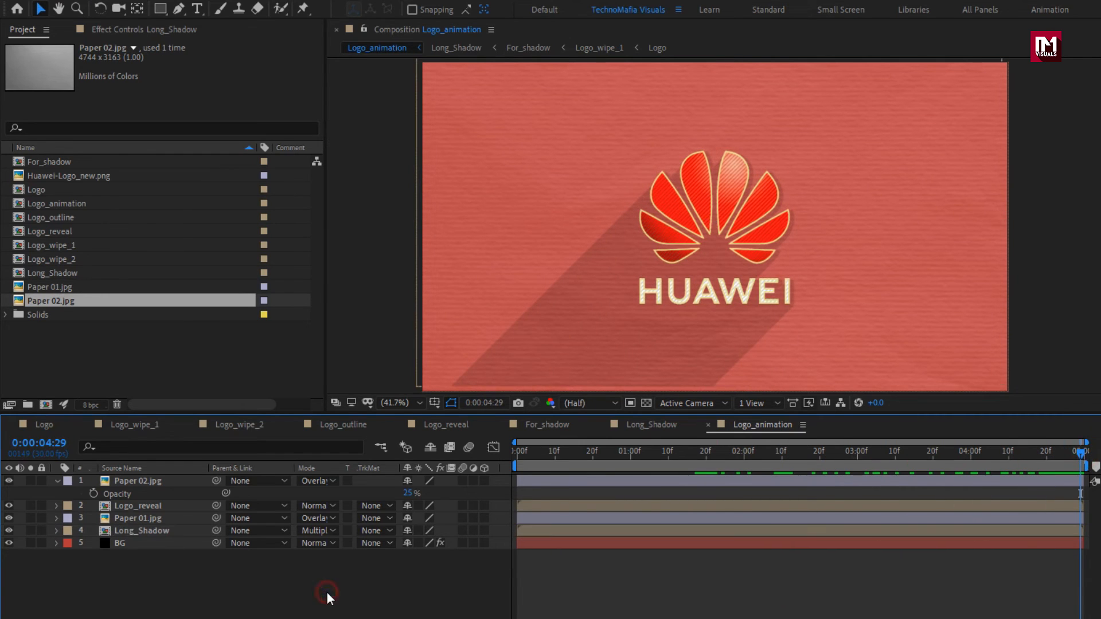
left_click(58, 480)
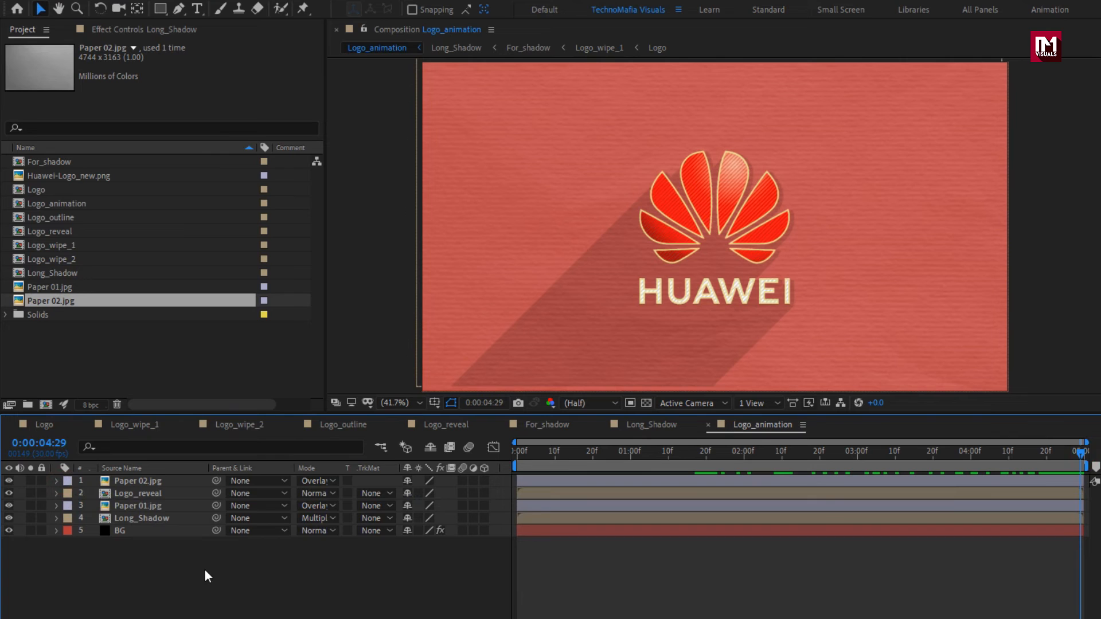
Step: Create an adjustment layer above all layers and apply the Tint effect to it with Amount to Tint at 25%
right_click(205, 569)
mouse_move(246, 402)
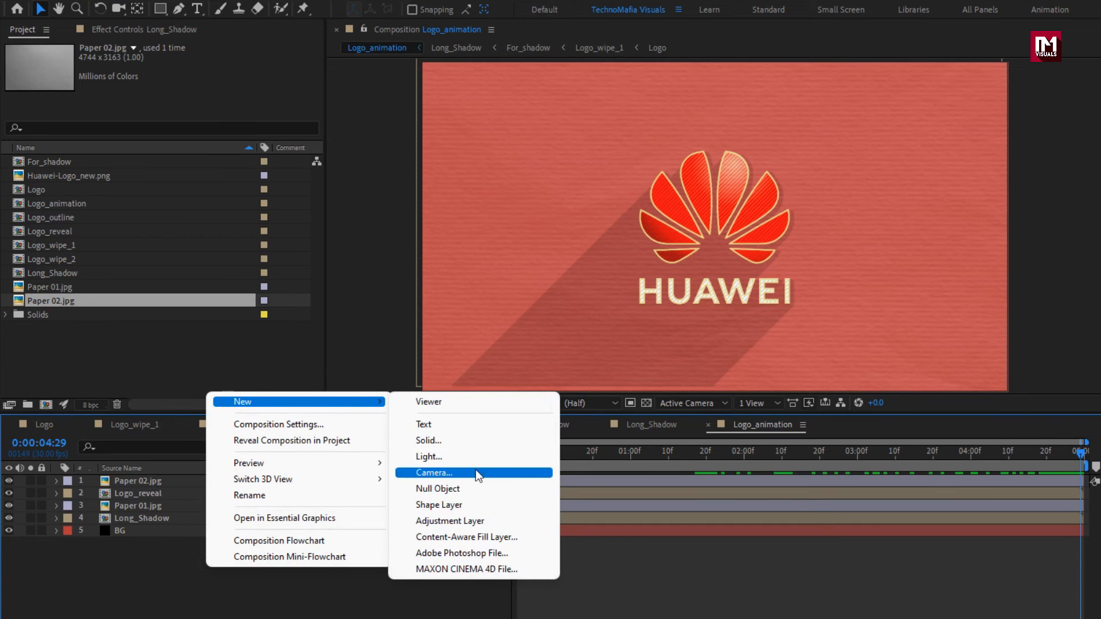
left_click(477, 521)
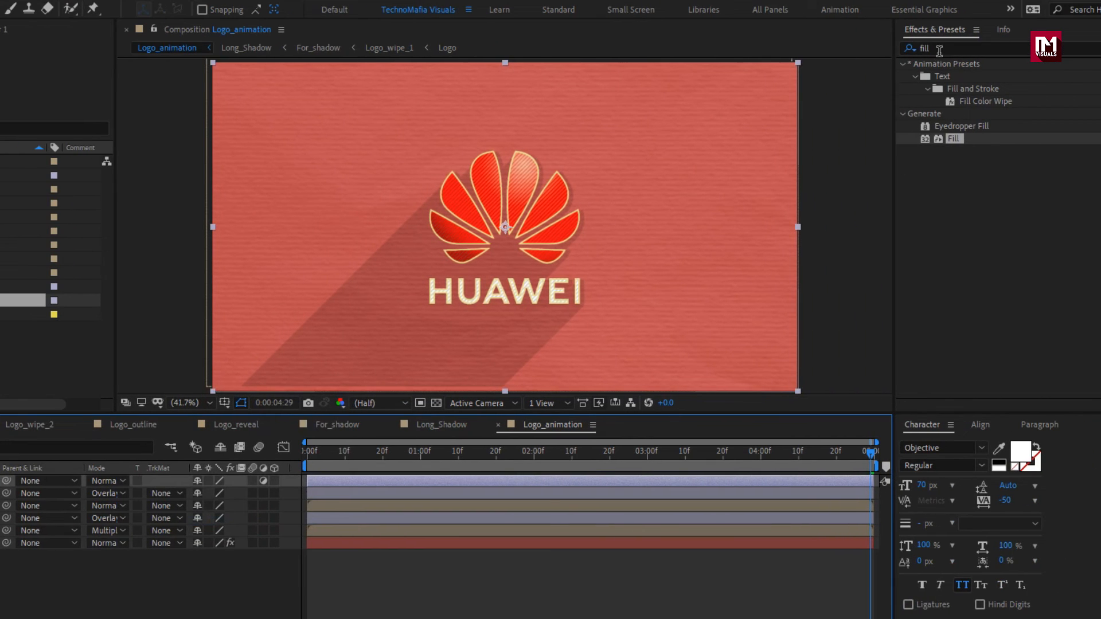
left_click(885, 47)
type("tint")
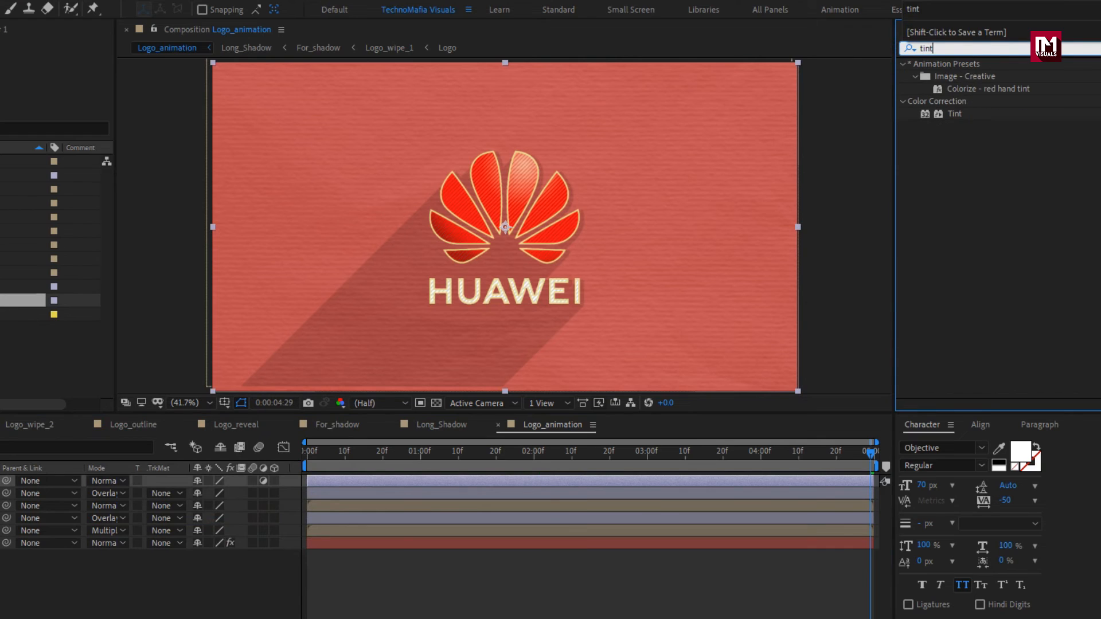
double_click(961, 113)
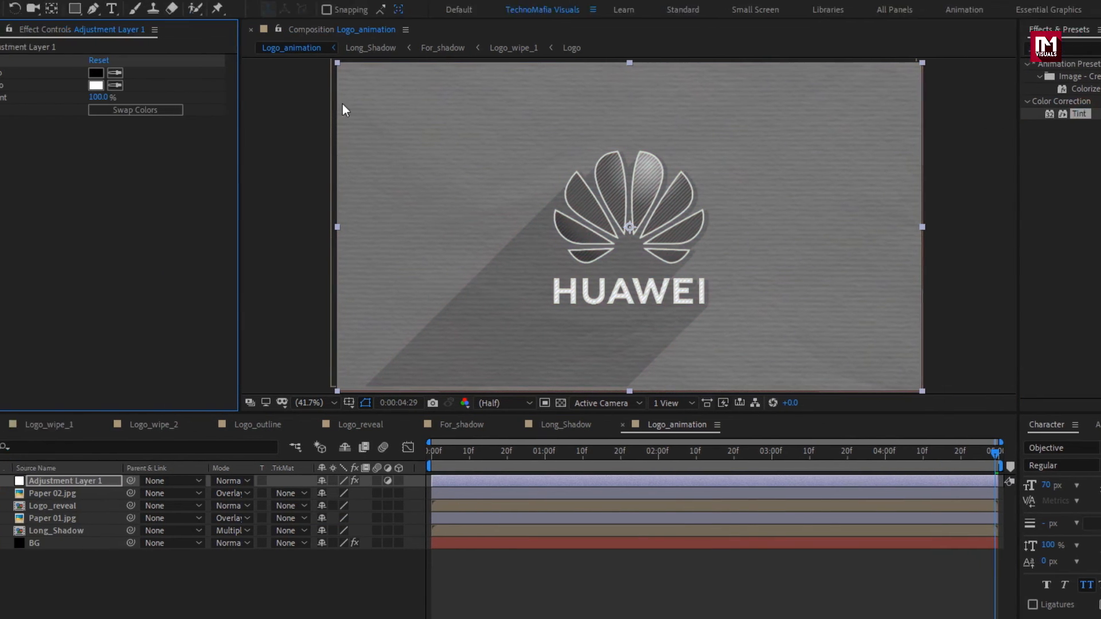
left_click(90, 96)
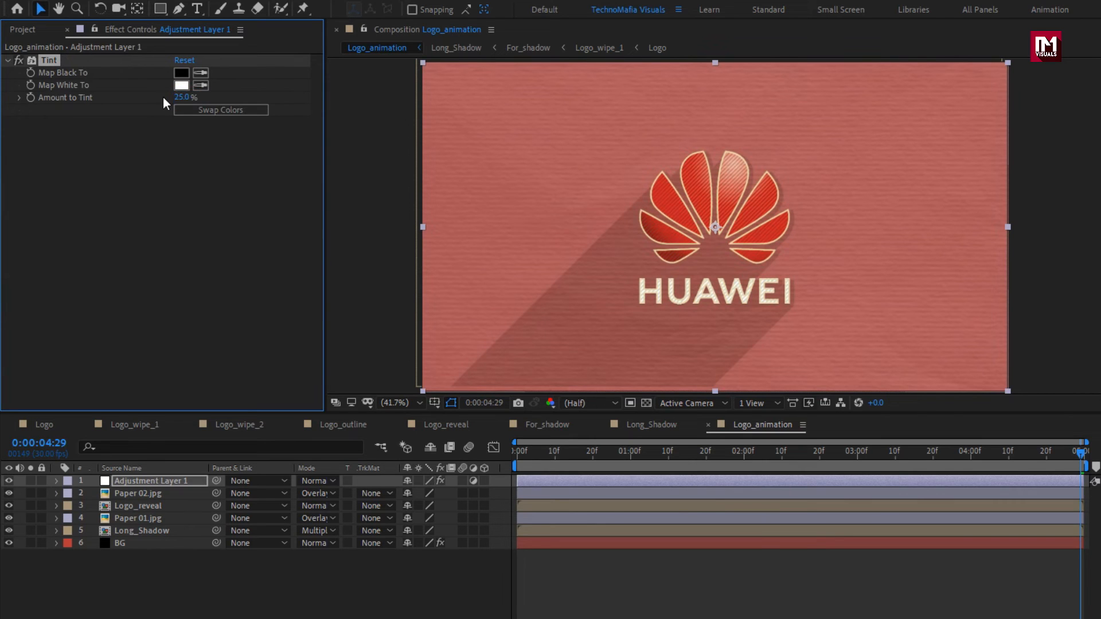
Step: Apply the Vibrance effect to the adjustment layer, with Vibrance -1 and Saturation -3
left_click(887, 46)
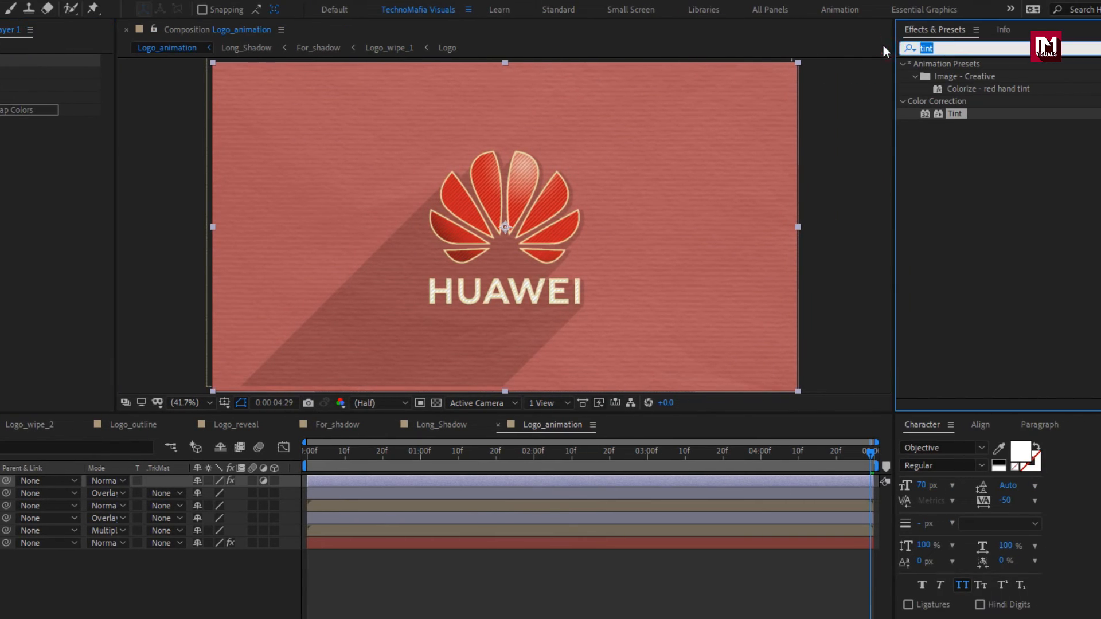
type("vibr")
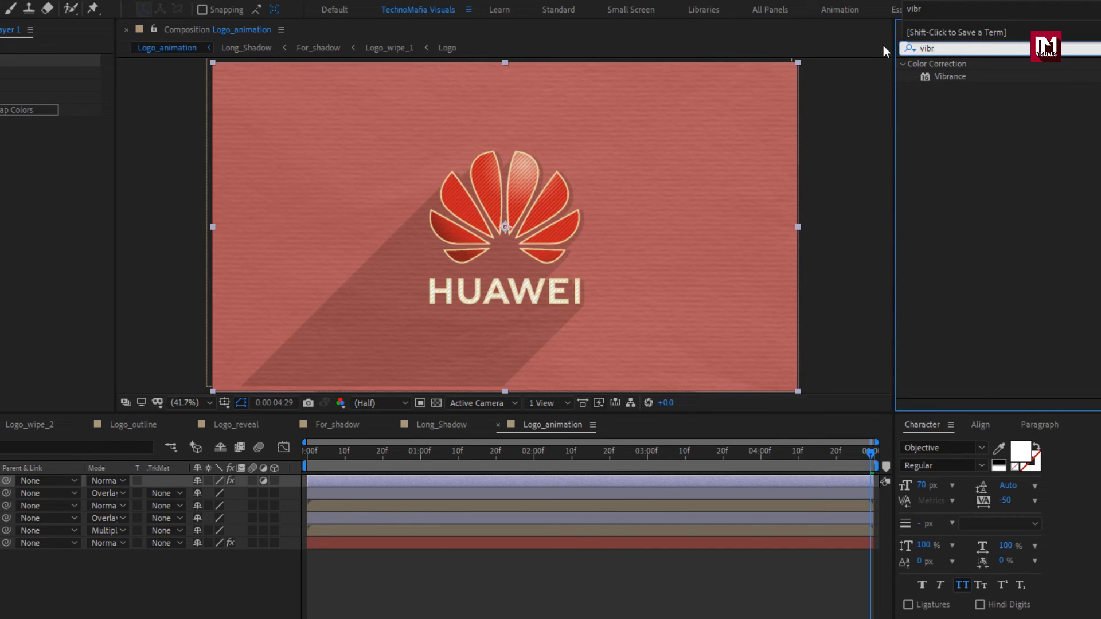
double_click(952, 76)
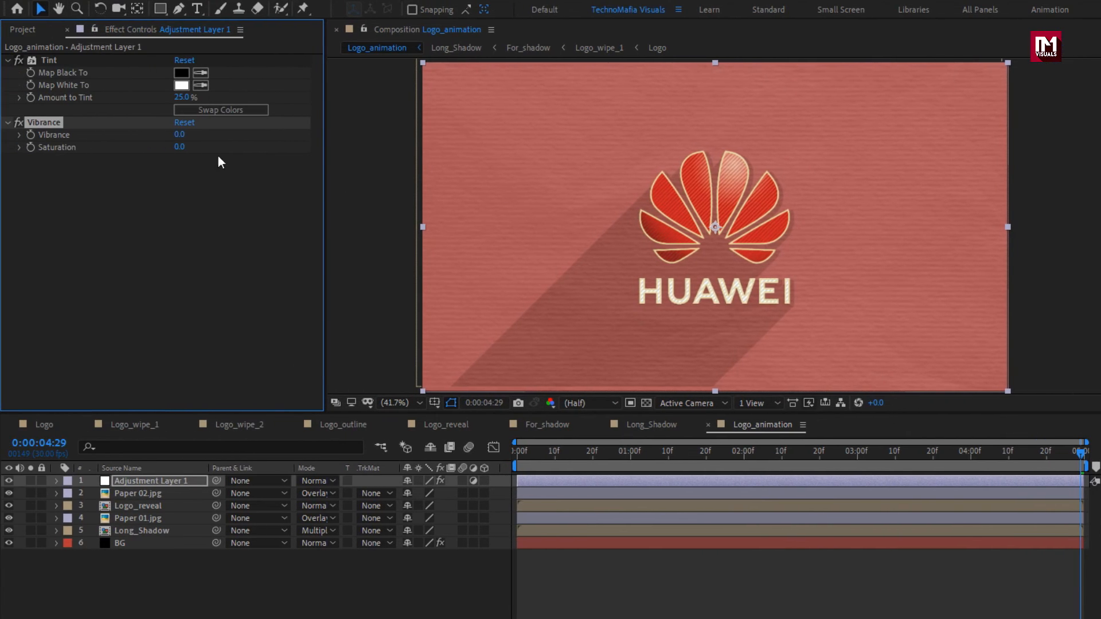
type("-1")
key("Return")
left_click(177, 147)
type("-3")
Step: Create a new 1920 x 1080 black solid named Grain at the top of Logo_animation
right_click(208, 590)
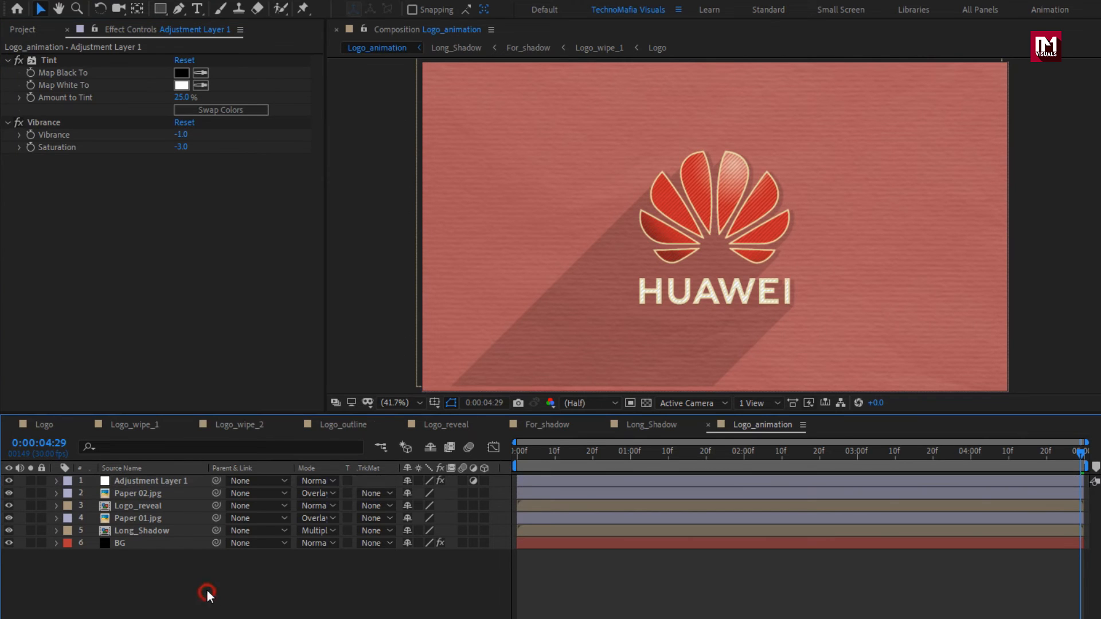
mouse_move(261, 425)
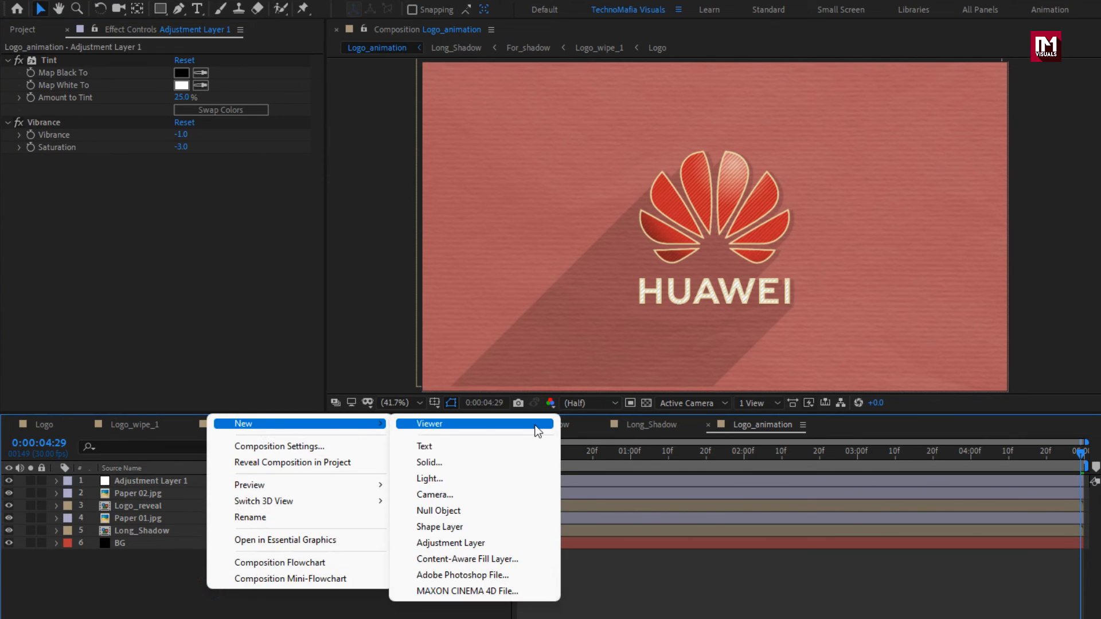
left_click(531, 467)
type("Grain")
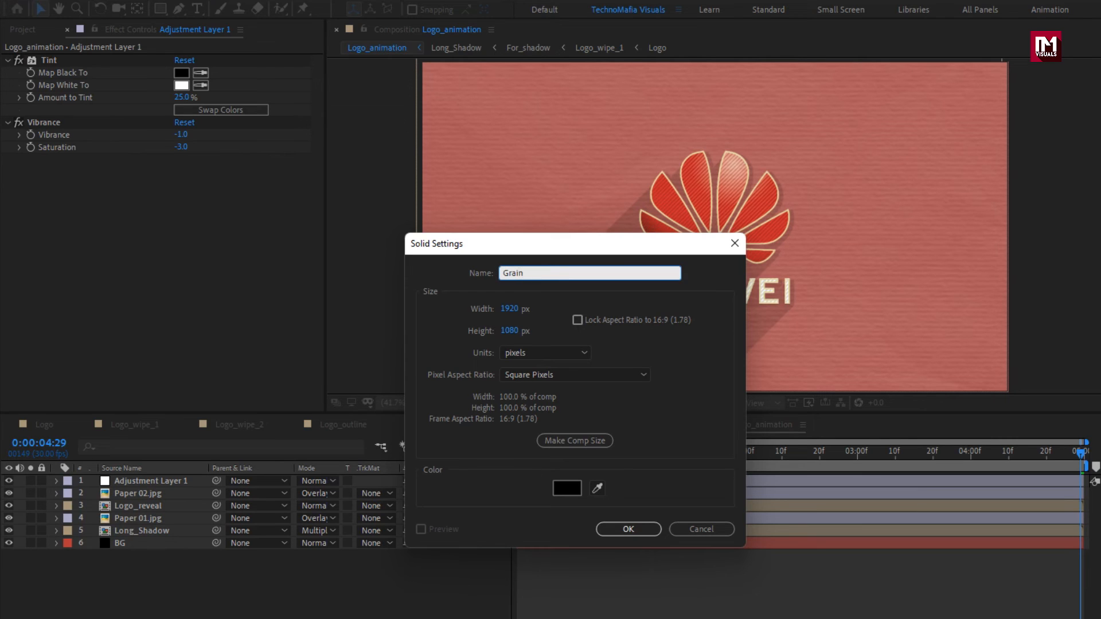
key("Return")
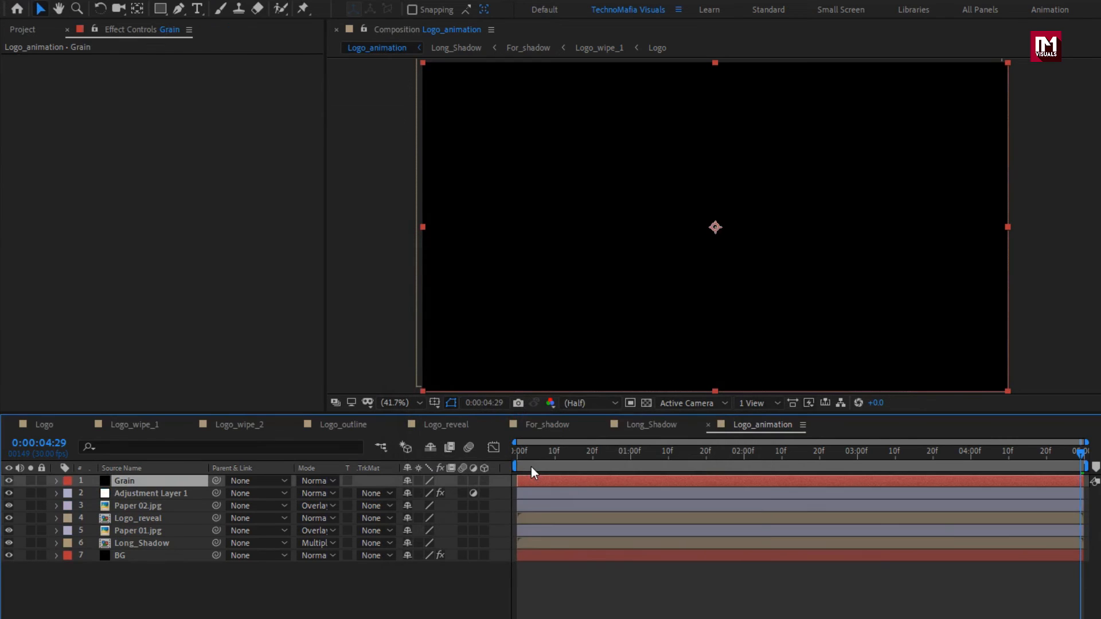
Step: Apply the Noise effect to the Grain solid and set Amount of Noise to 8%
left_click(901, 46)
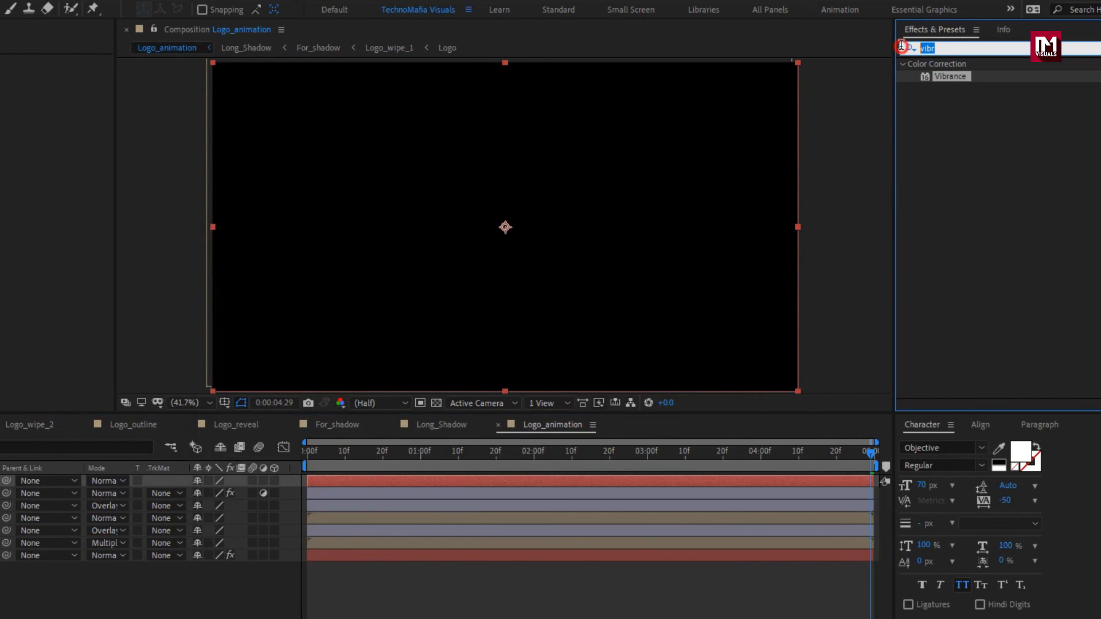
type("noise")
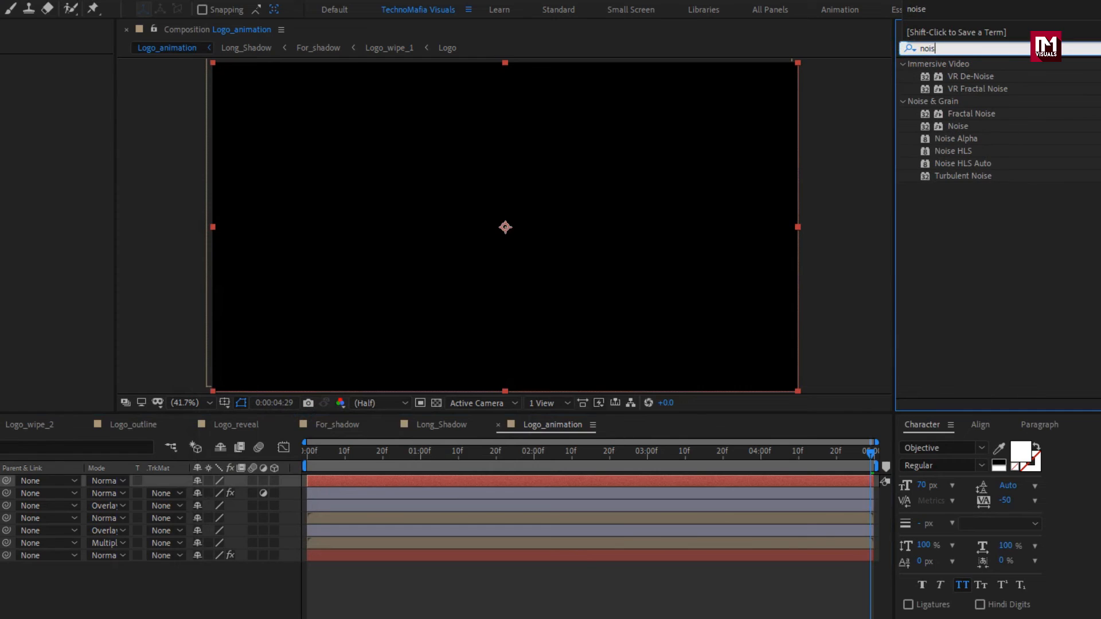
left_click(954, 127)
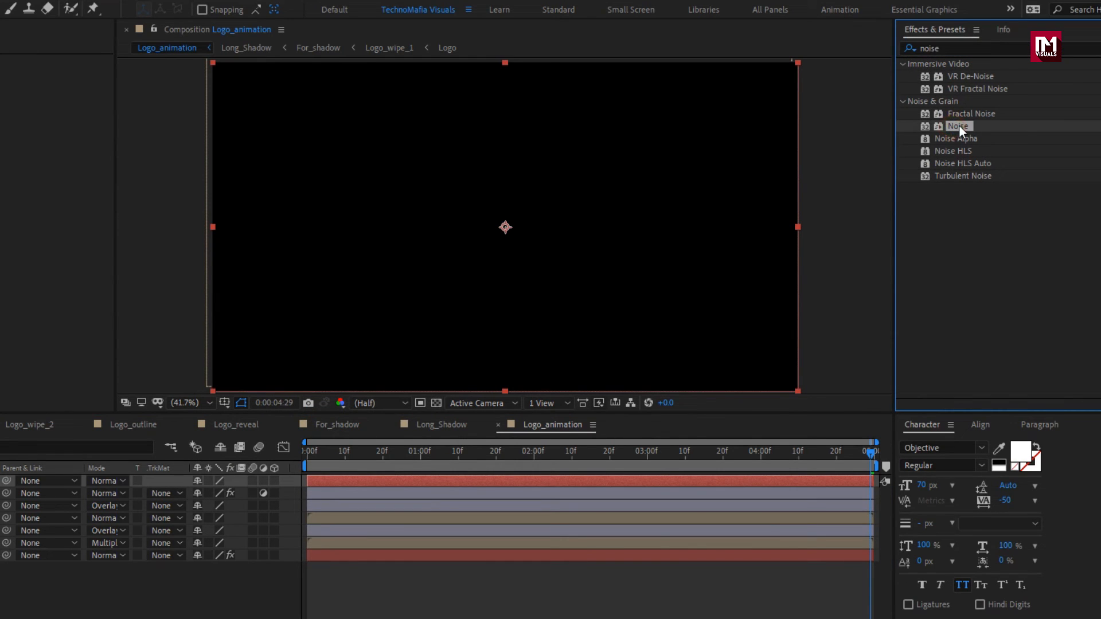
double_click(958, 126)
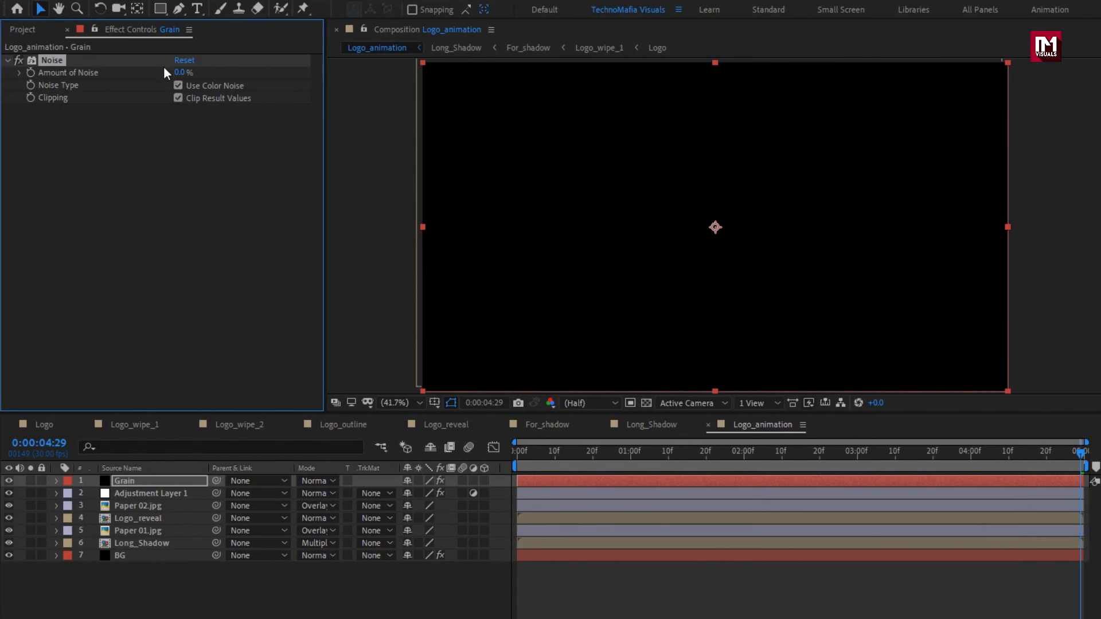
type("8")
key("Return")
Step: Set the Grain layer's blending mode to Overlay and its opacity to 44%
left_click(146, 481)
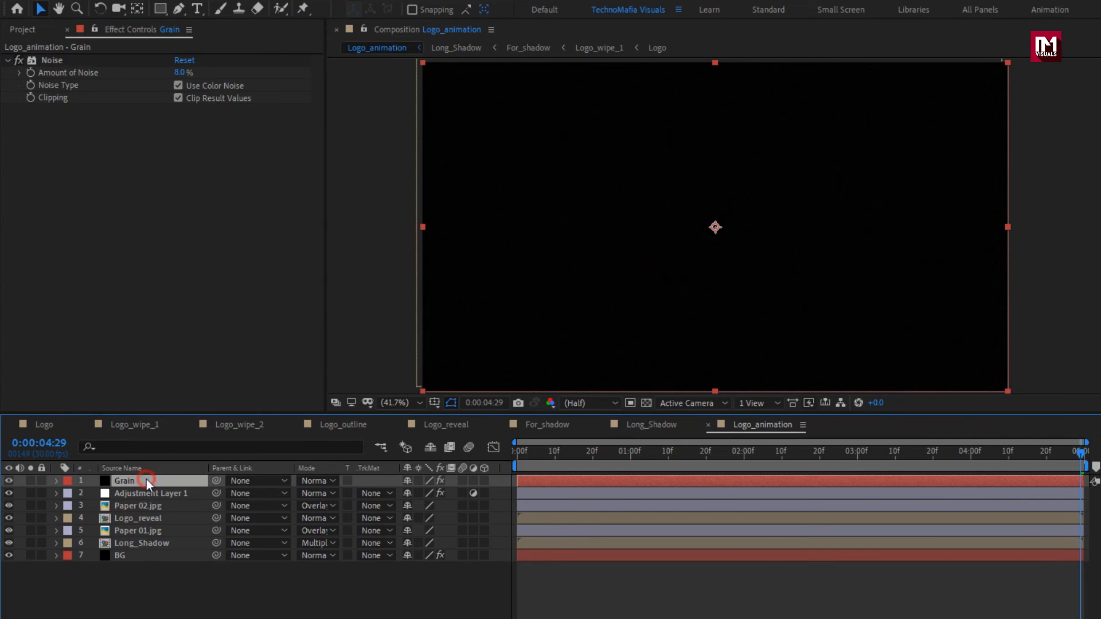
left_click(327, 483)
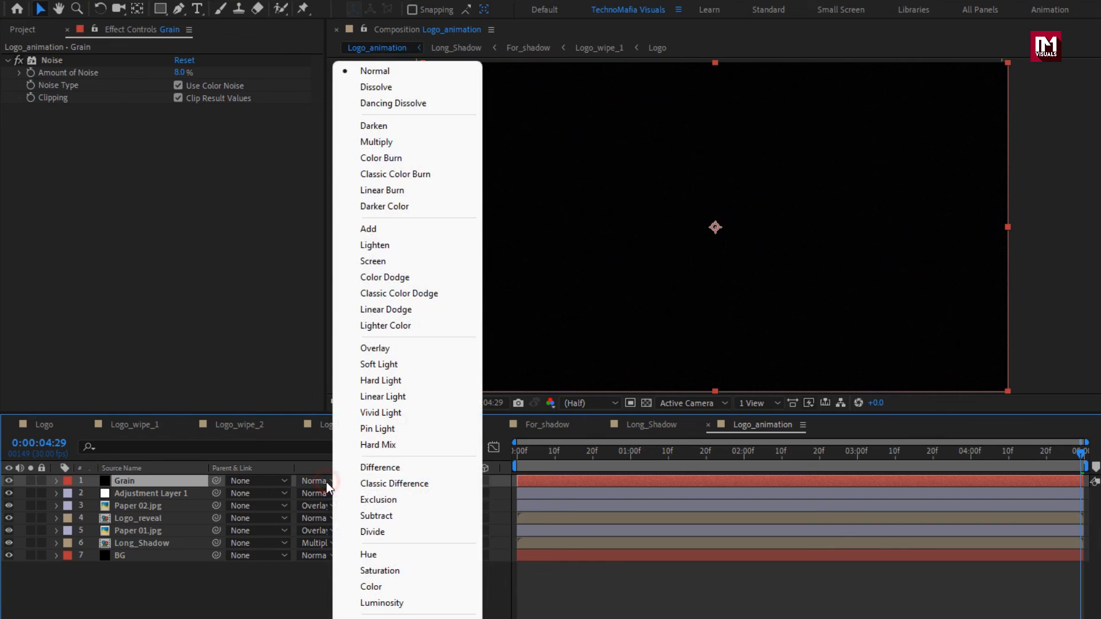
left_click(374, 347)
left_click_drag(681, 459, 717, 458)
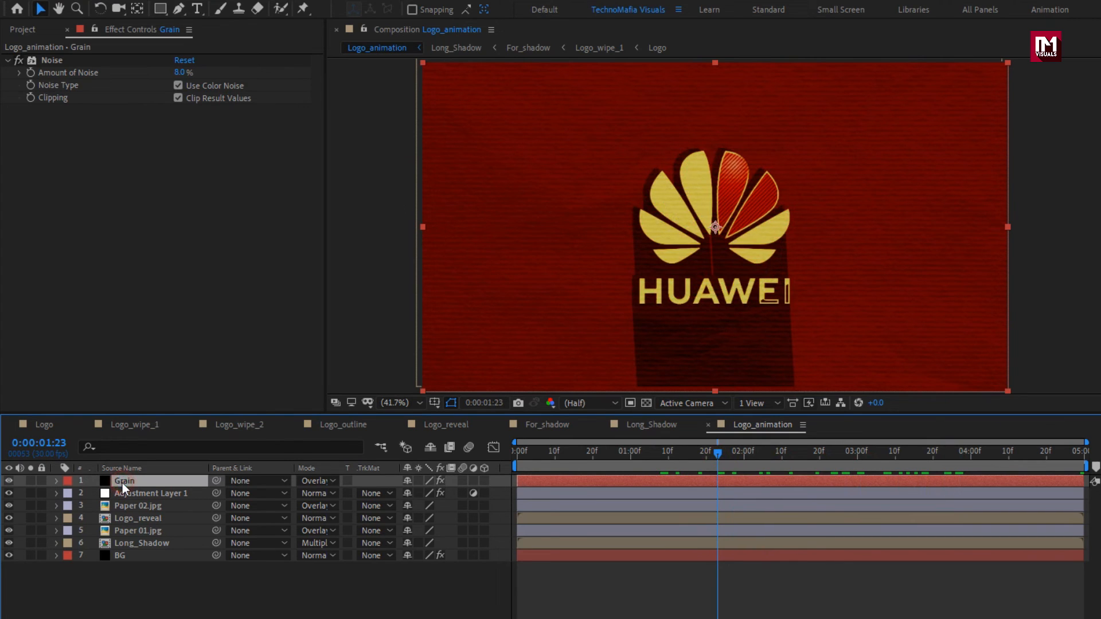
key("t")
left_click_drag(410, 494, 379, 494)
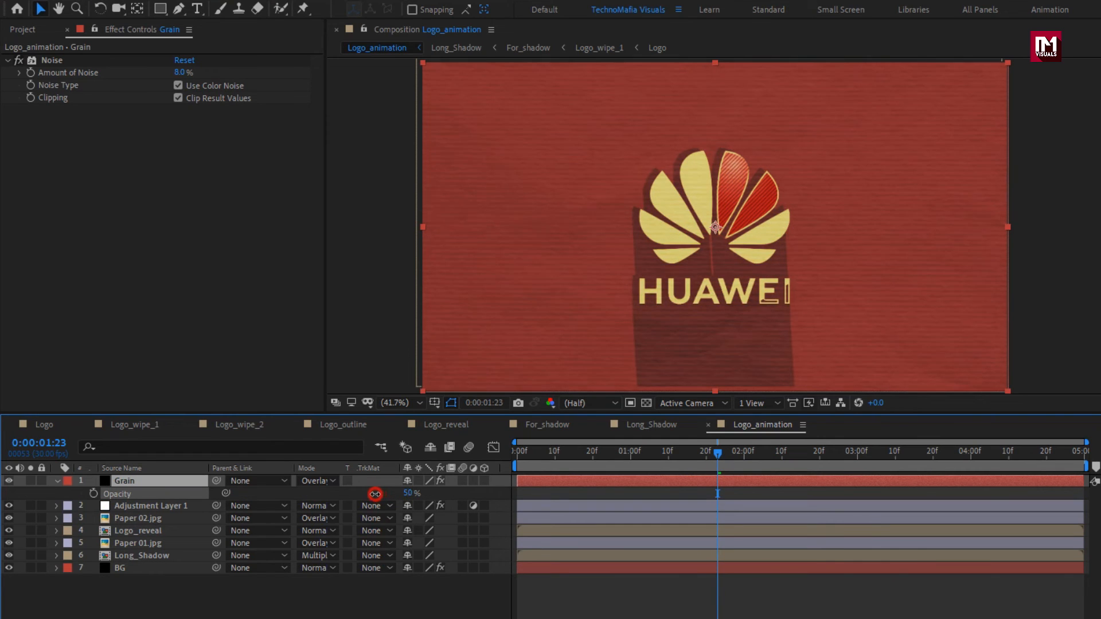
left_click_drag(369, 492, 370, 494)
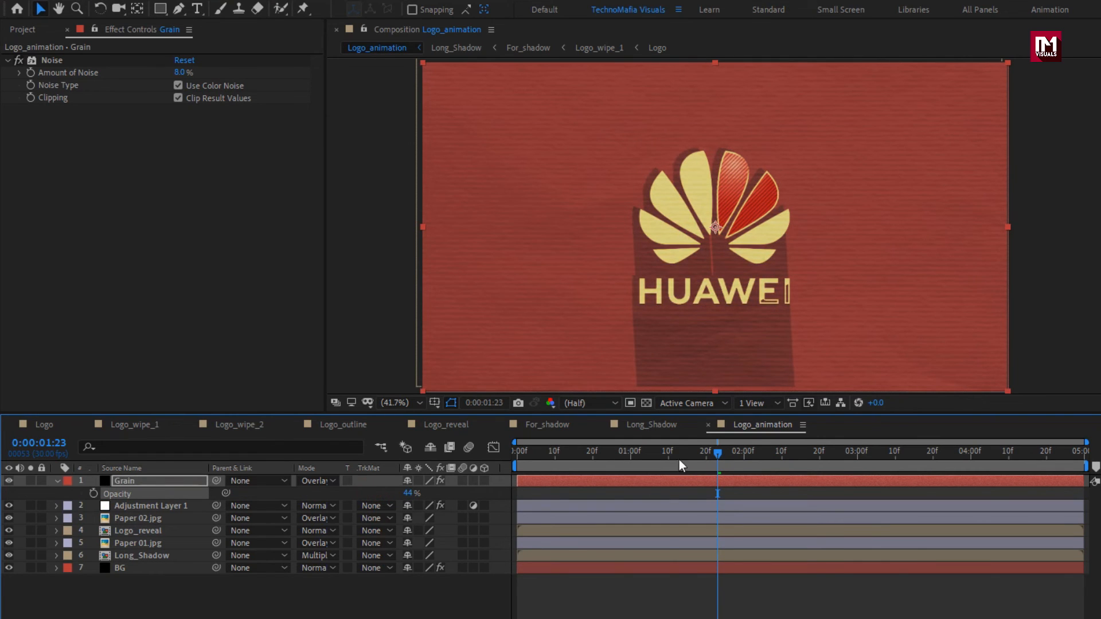
Step: Turn the Long_Shadow, Paper 01.jpg, Logo_reveal and Paper 02.jpg layers into 3D layers
mouse_move(681, 464)
left_mouse_down()
mouse_move(538, 463)
mouse_move(937, 463)
left_mouse_up()
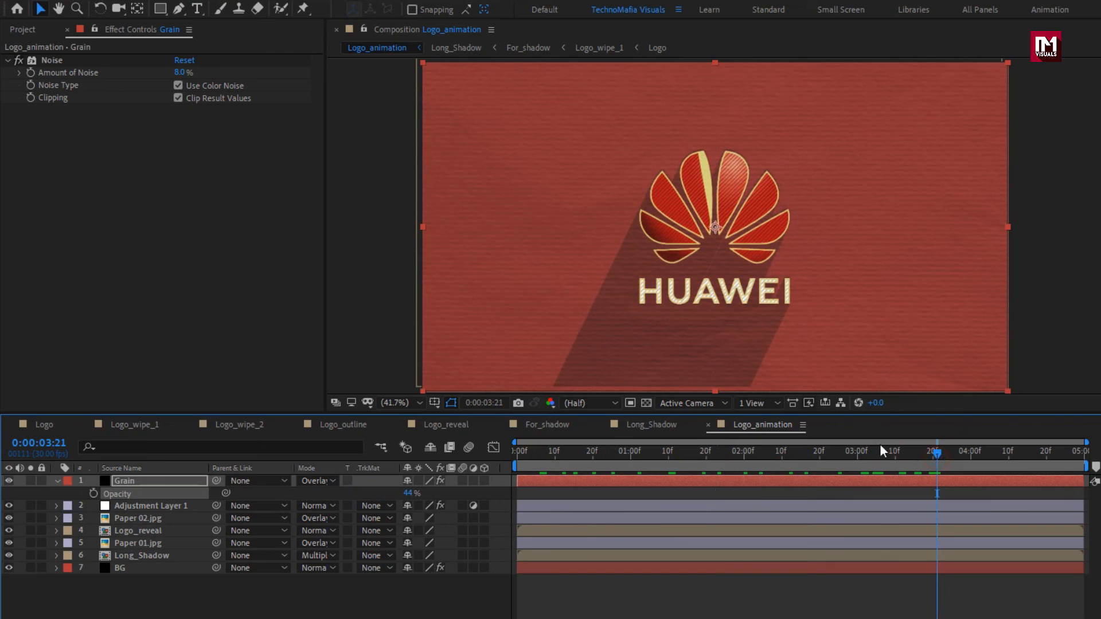
left_click(57, 480)
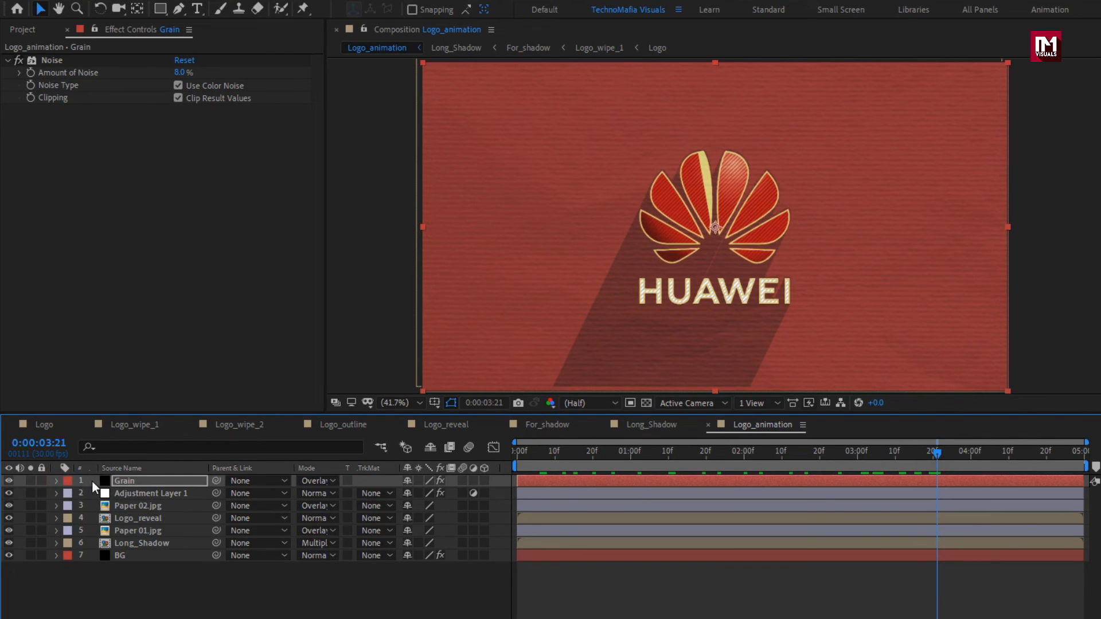
left_click(122, 493)
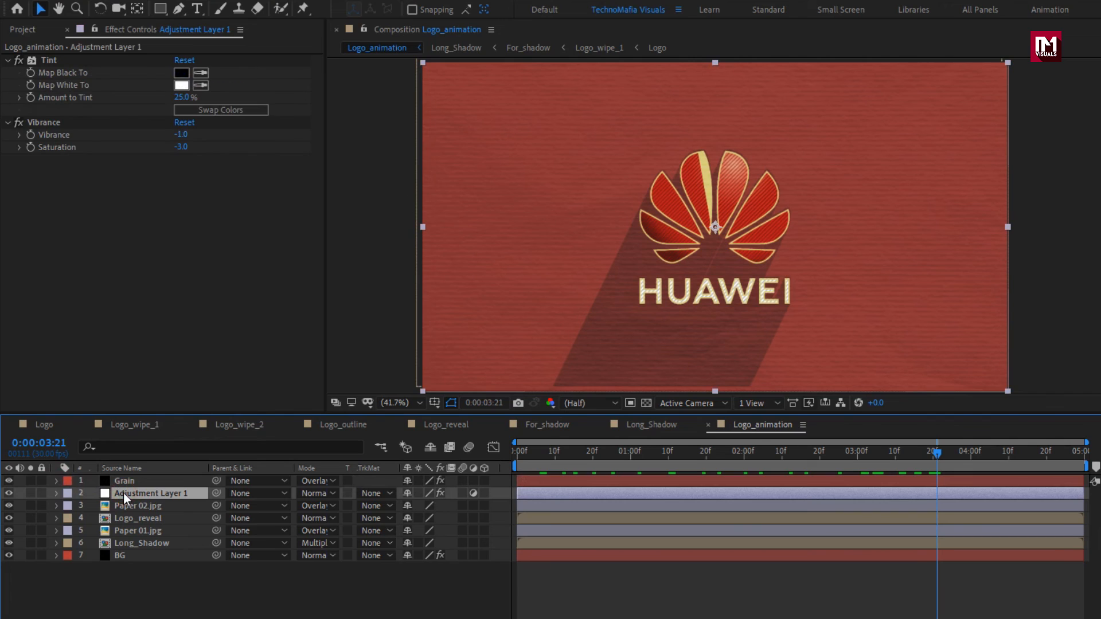
left_click(197, 600)
left_click(160, 544)
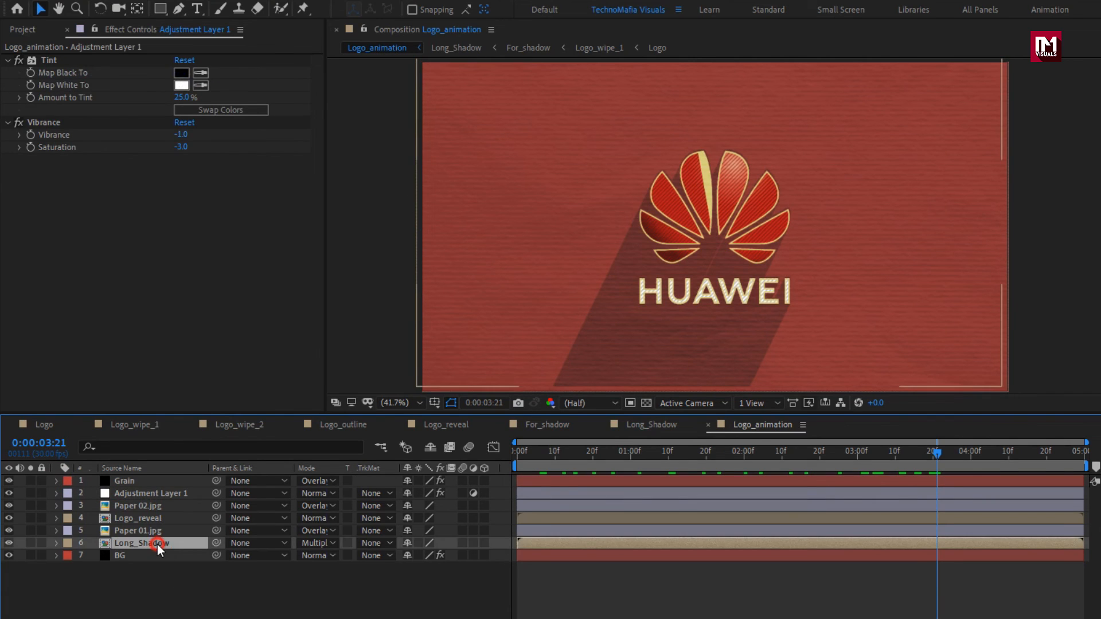
left_click(484, 543)
left_click(485, 531)
left_click(483, 518)
left_click(484, 506)
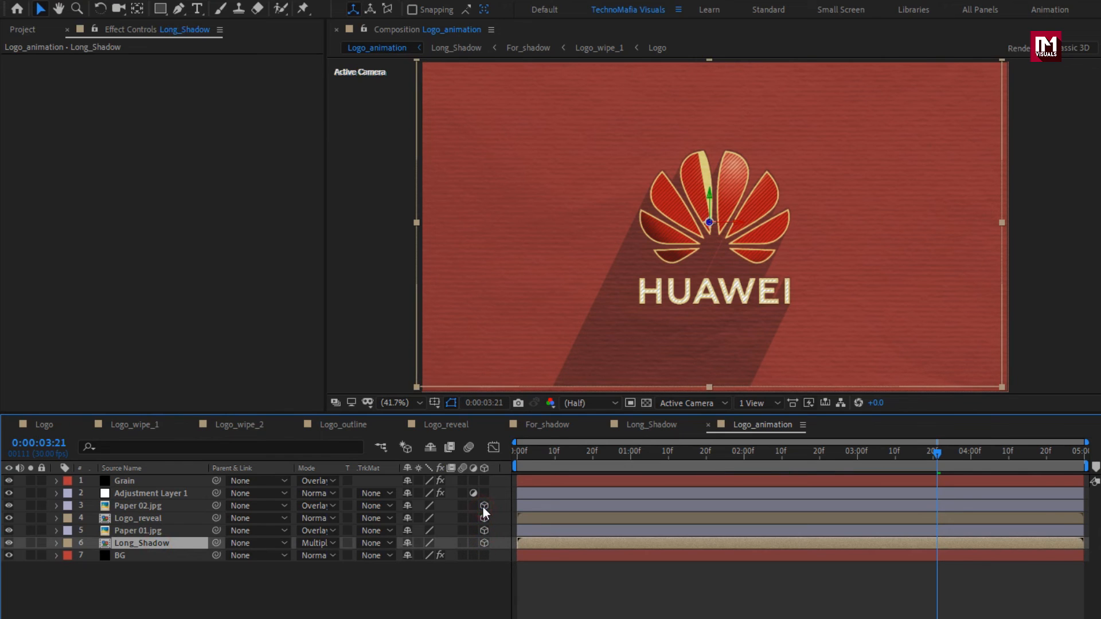
Step: Add a new camera to Logo_animation with the default camera settings
left_click(356, 595)
right_click(356, 594)
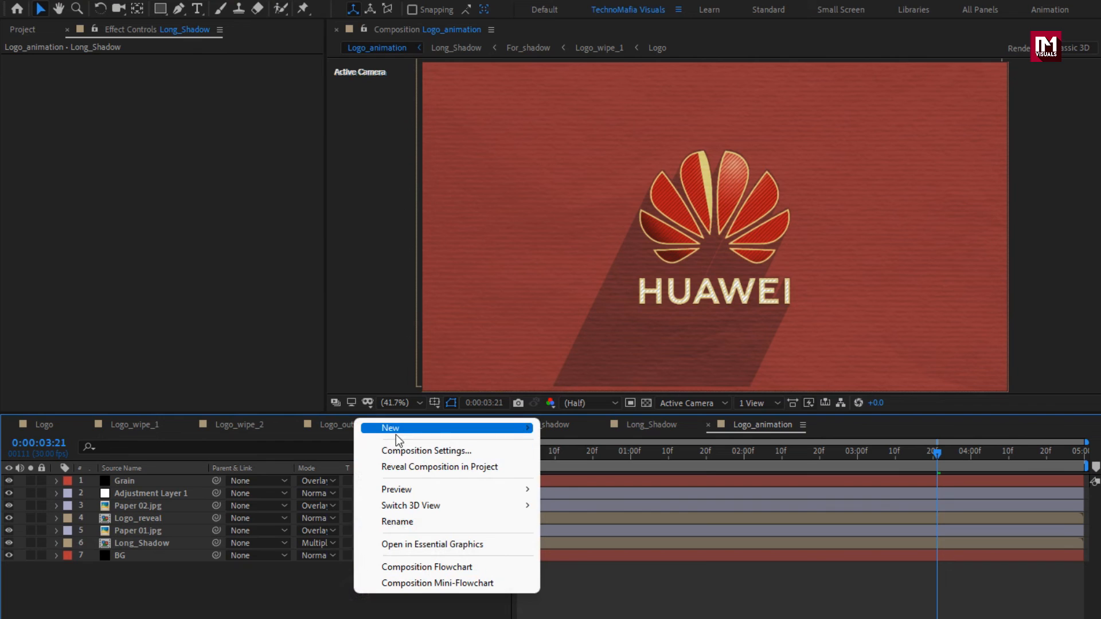
mouse_move(395, 431)
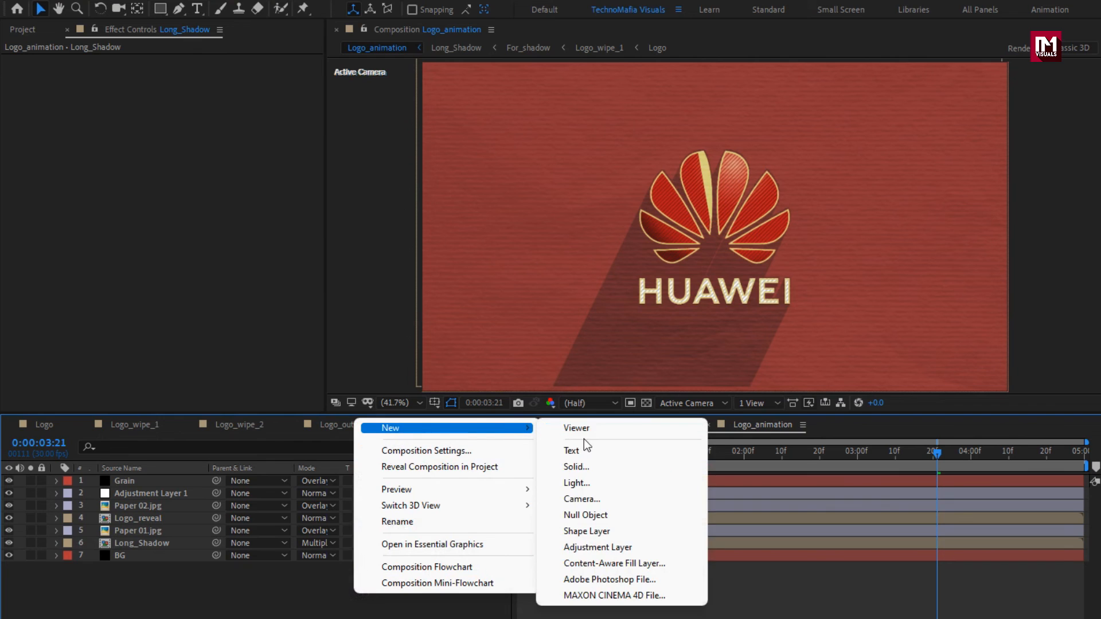
left_click(591, 499)
left_click(710, 504)
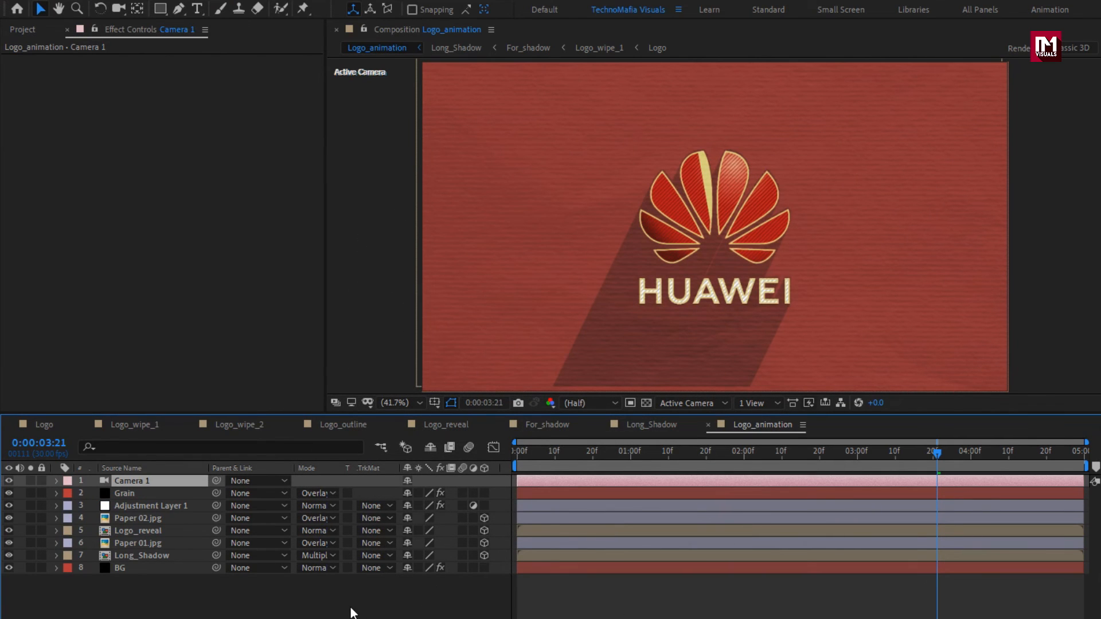
Step: Add a null object as a 3D layer and parent Camera 1 to it
right_click(351, 612)
mouse_move(397, 443)
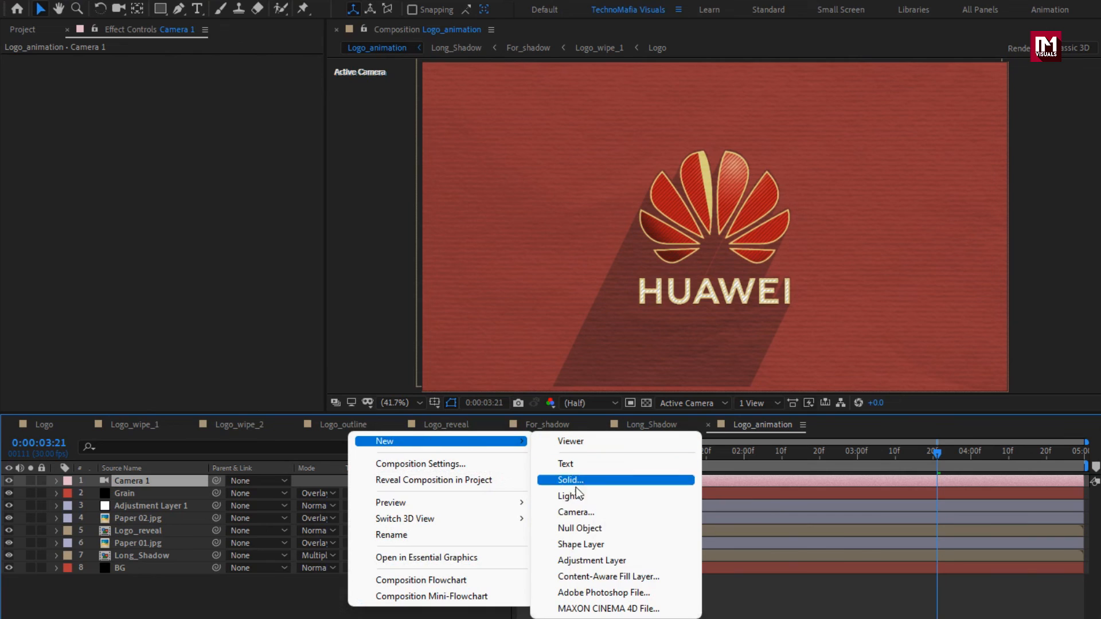
left_click(580, 527)
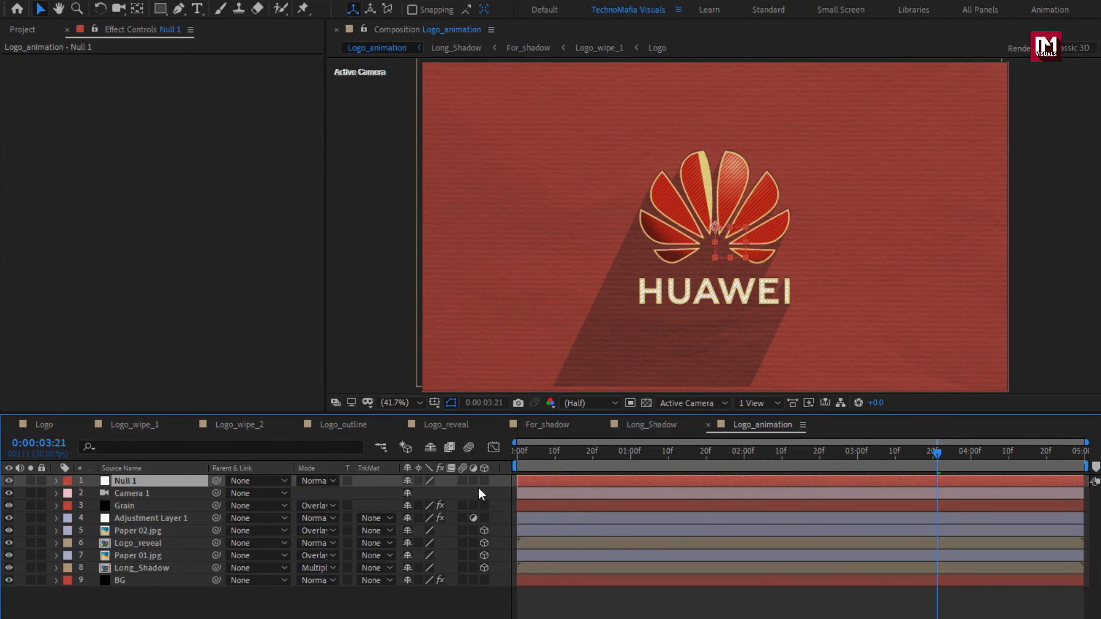
left_click(146, 494)
left_click(284, 493)
left_click(334, 527)
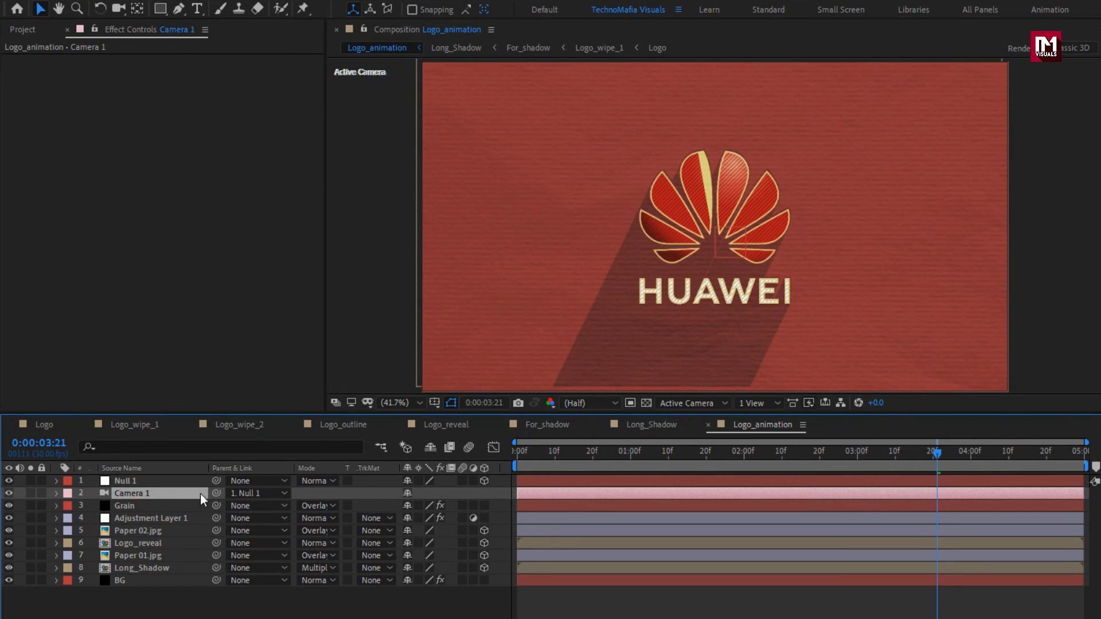
Step: Add a Position keyframe to the null at 0:00:04:00, keeping it at 960, 540, 0
left_click(182, 480)
key("p")
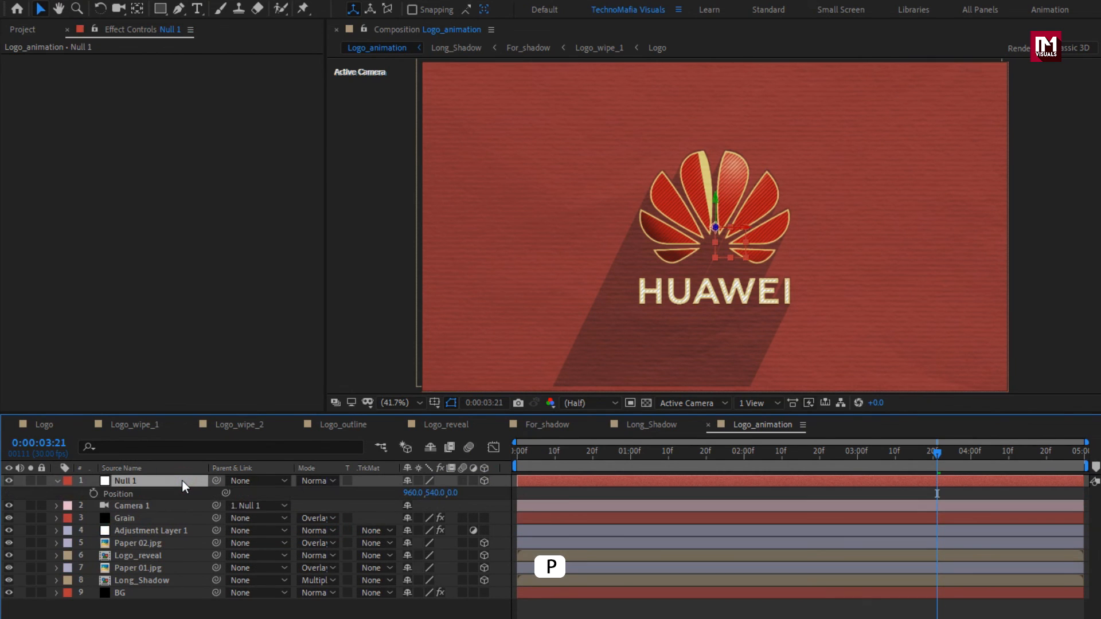
left_click_drag(938, 458, 972, 467)
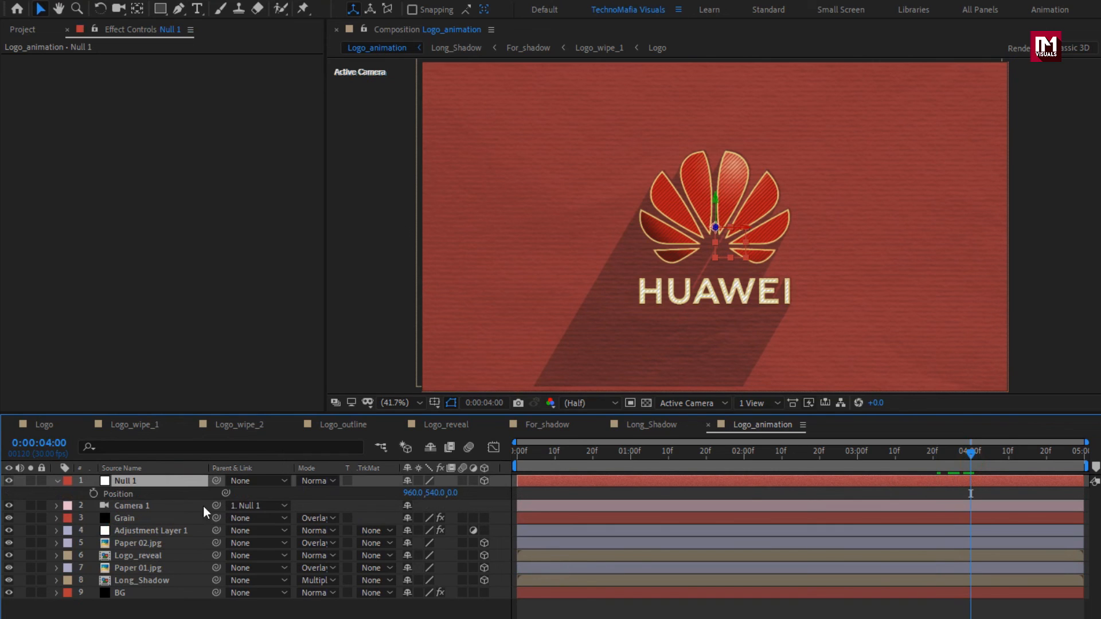
left_click(94, 493)
Step: Set the null's Z position to 1367 at 0:00:00:00 for a pull-back onto the logo, and check the camera move
left_click_drag(522, 455, 500, 454)
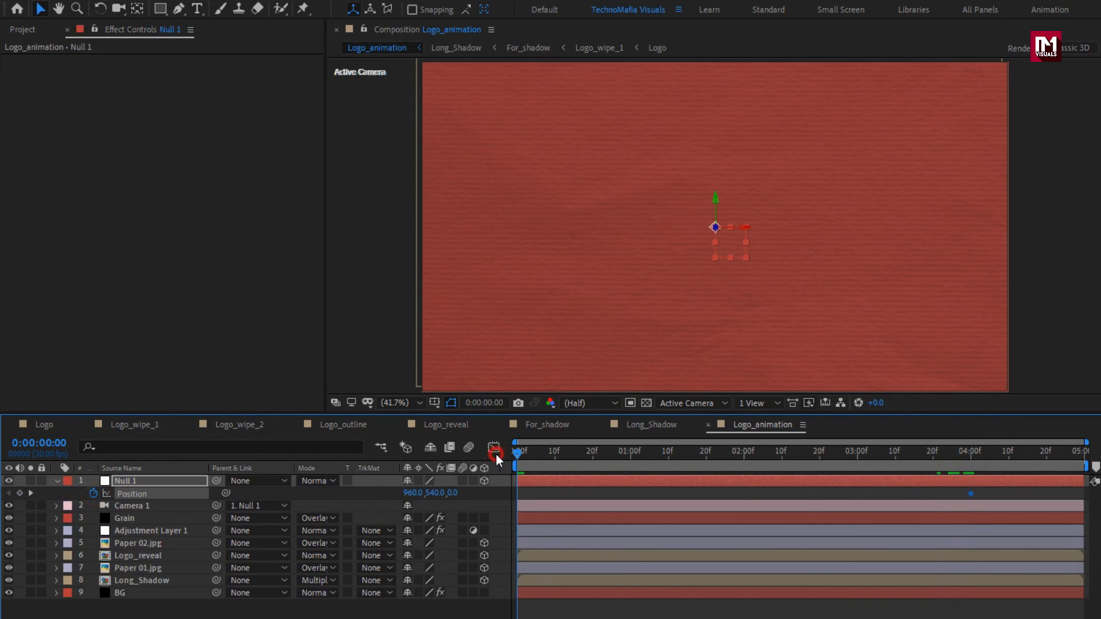
left_click_drag(446, 494, 940, 492)
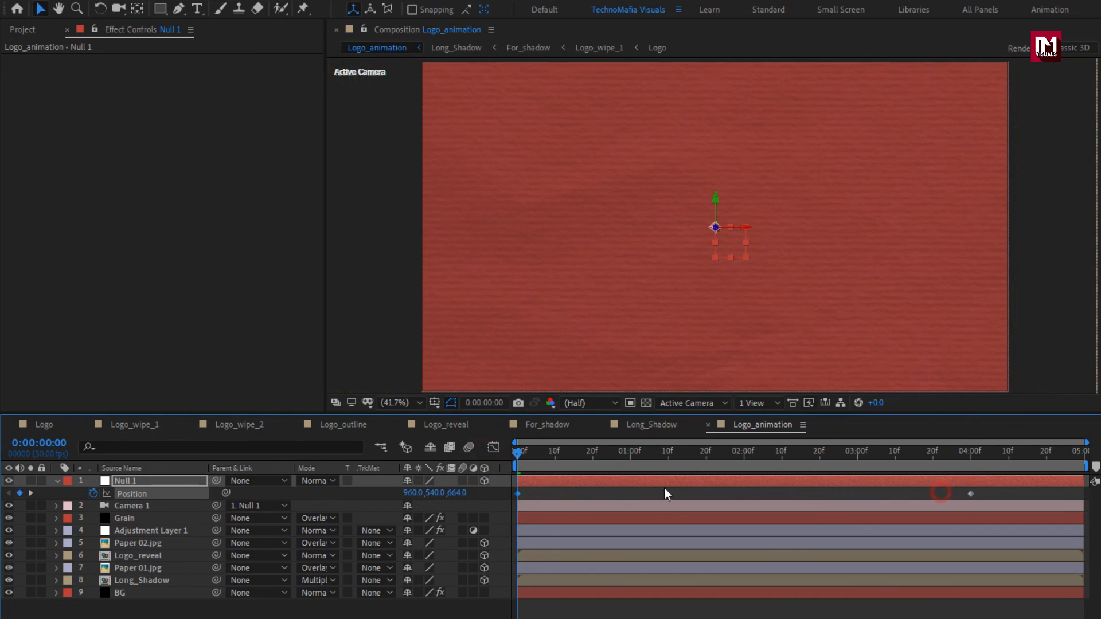
left_click_drag(462, 492, 631, 492)
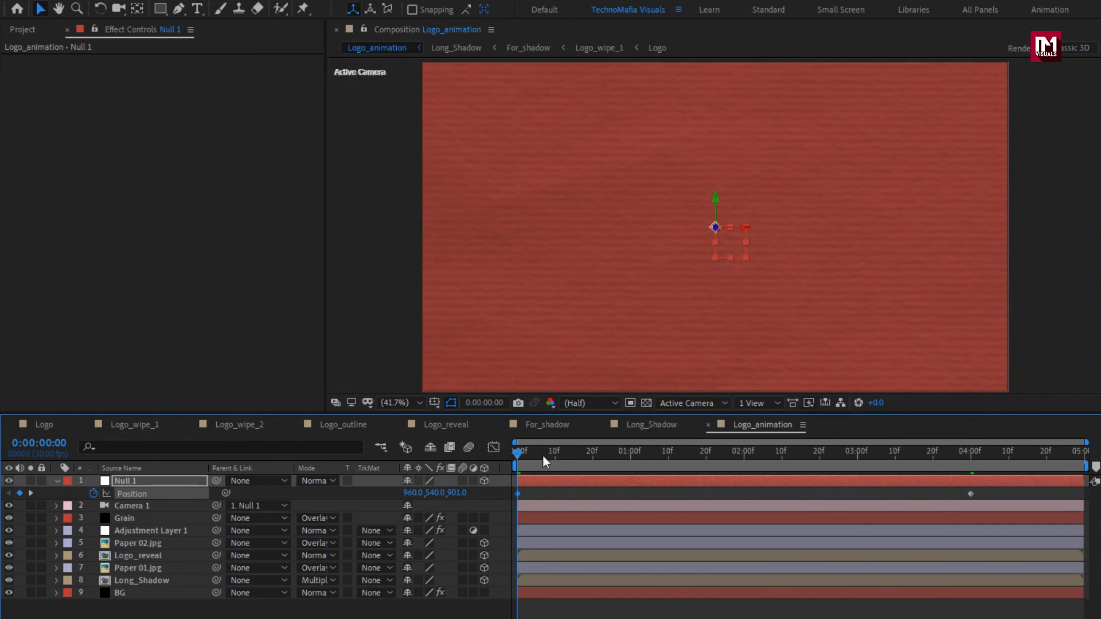
left_click_drag(602, 457, 496, 462)
left_click_drag(457, 493, 794, 494)
left_click_drag(523, 452, 813, 468)
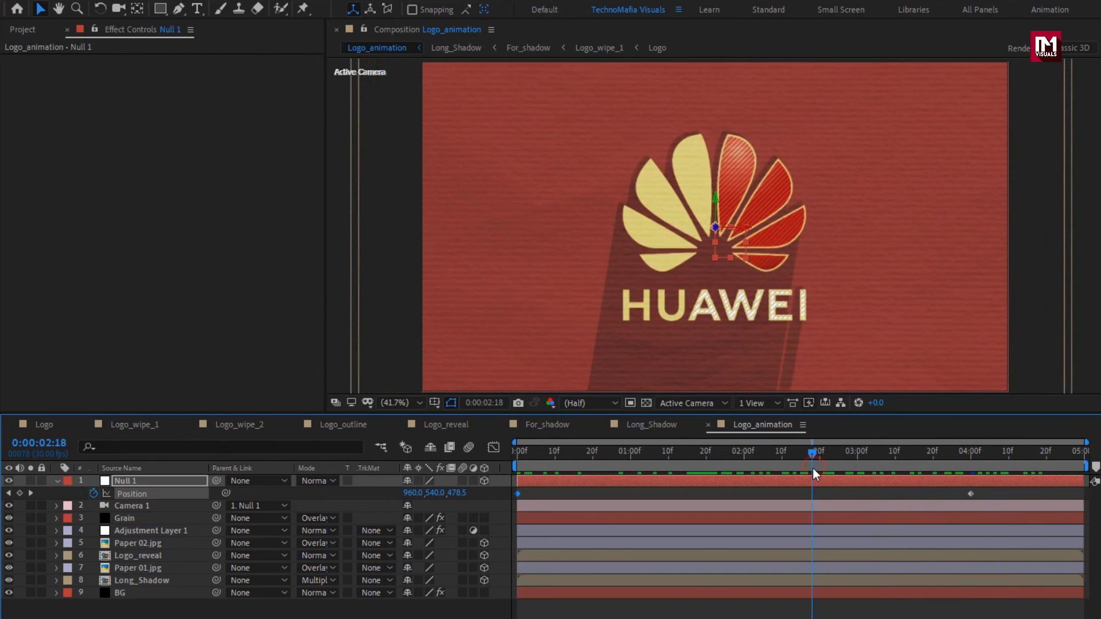
Step: Apply Easy Ease to the null's Position keyframe at 0:00:04:00
right_click(970, 494)
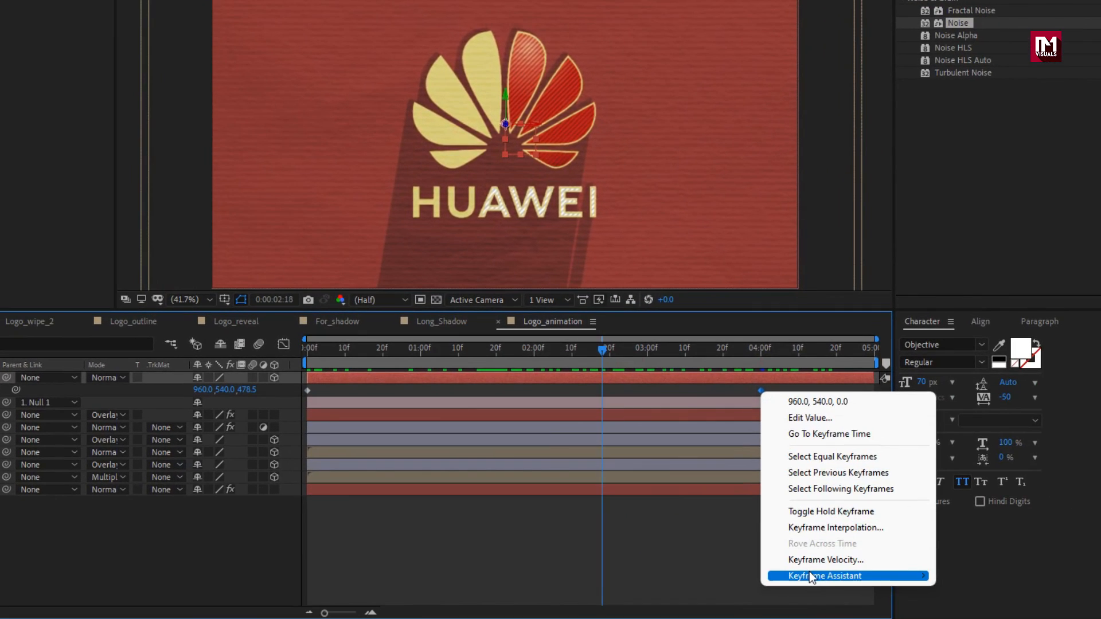
mouse_move(809, 573)
left_click(569, 462)
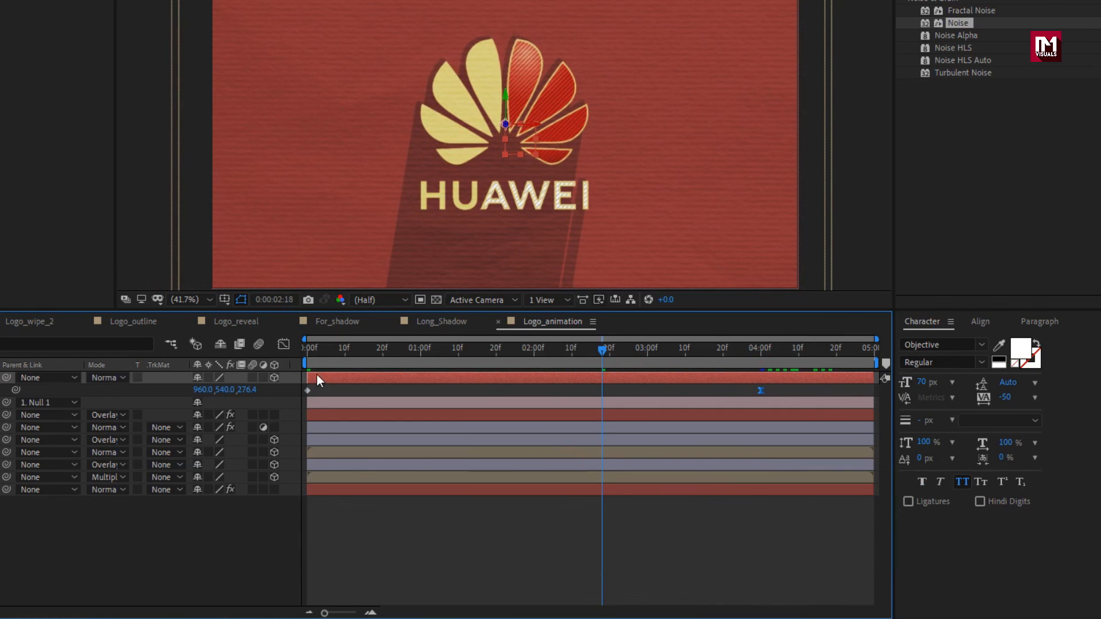
Step: Lengthen the ease into the null's last Position keyframe in the Graph Editor and review the motion
left_click(281, 344)
left_click_drag(685, 569, 457, 570)
left_click_drag(309, 349, 833, 353)
left_click(301, 359)
left_click(329, 362)
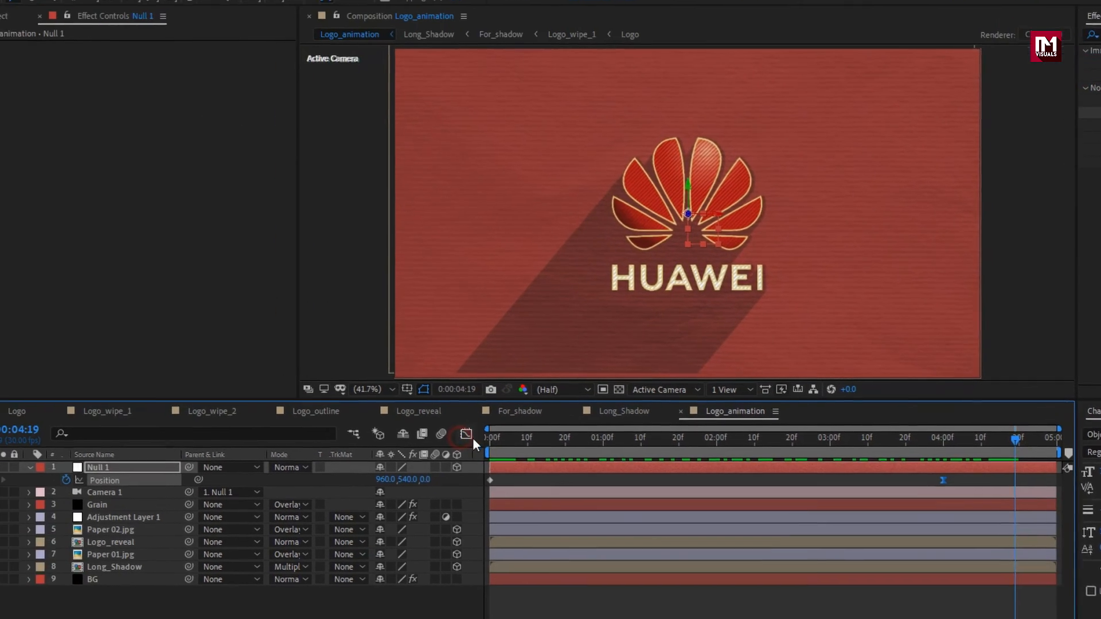
Step: Create a new 1920 x 1080 black solid named Frame at the top of Logo_animation
right_click(269, 614)
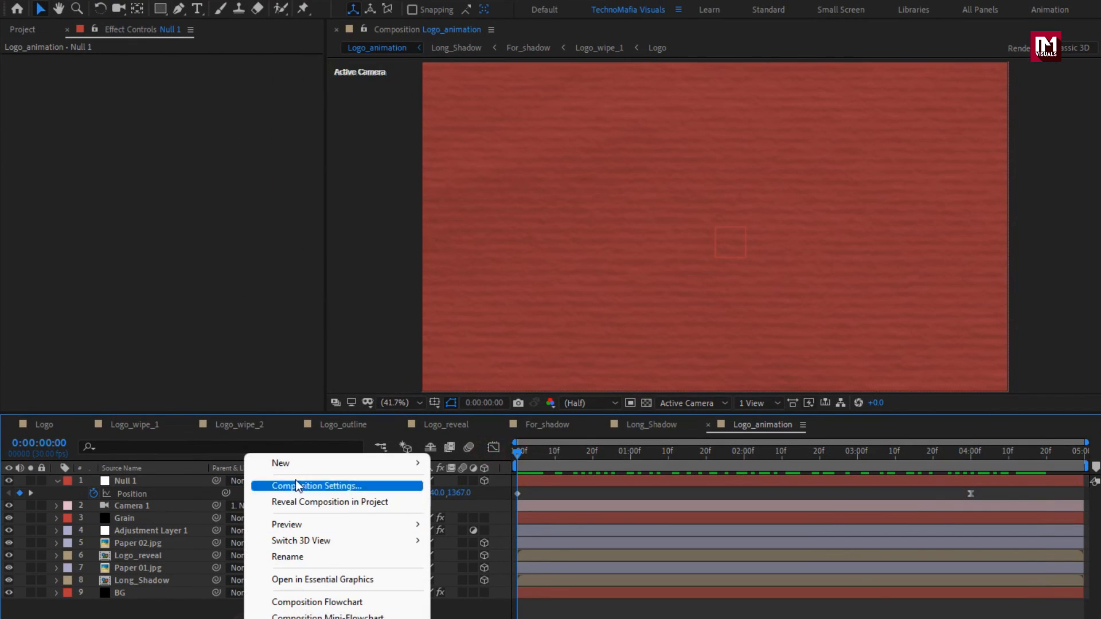
mouse_move(296, 465)
left_click(481, 501)
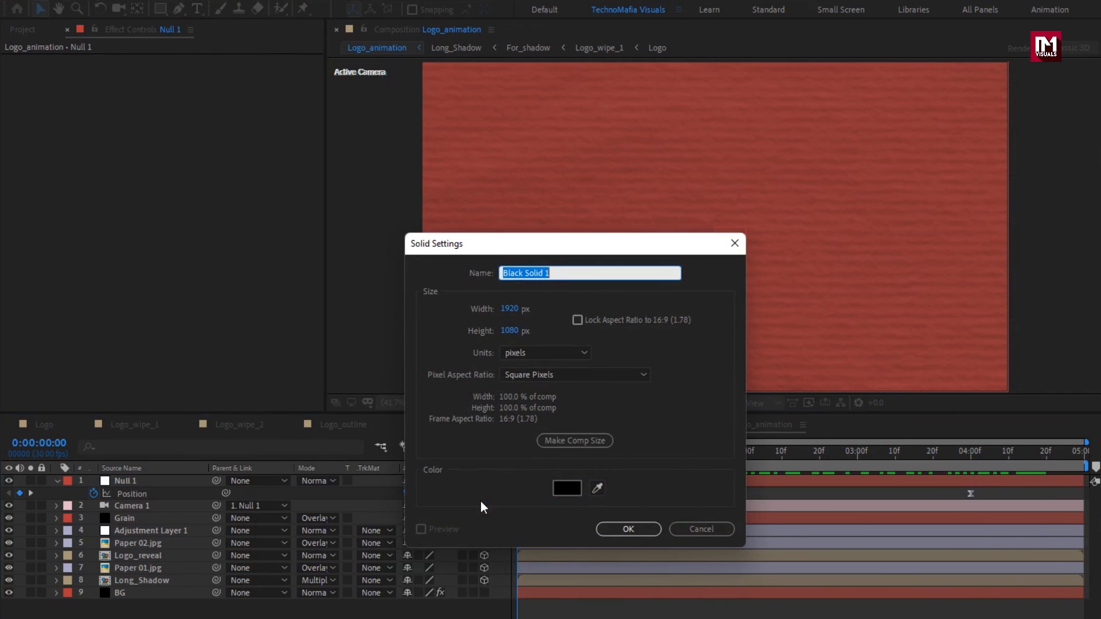
type("Fr")
left_click(631, 528)
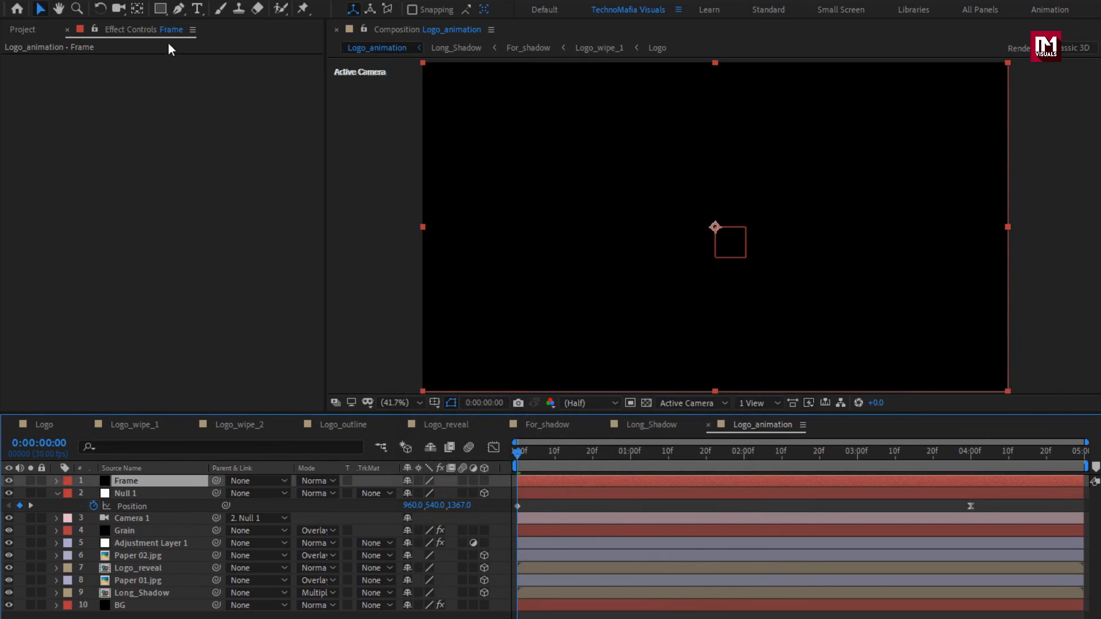
Step: Add a full-frame rectangular mask to the Frame solid and switch its Mask Shape units to % of source
double_click(161, 9)
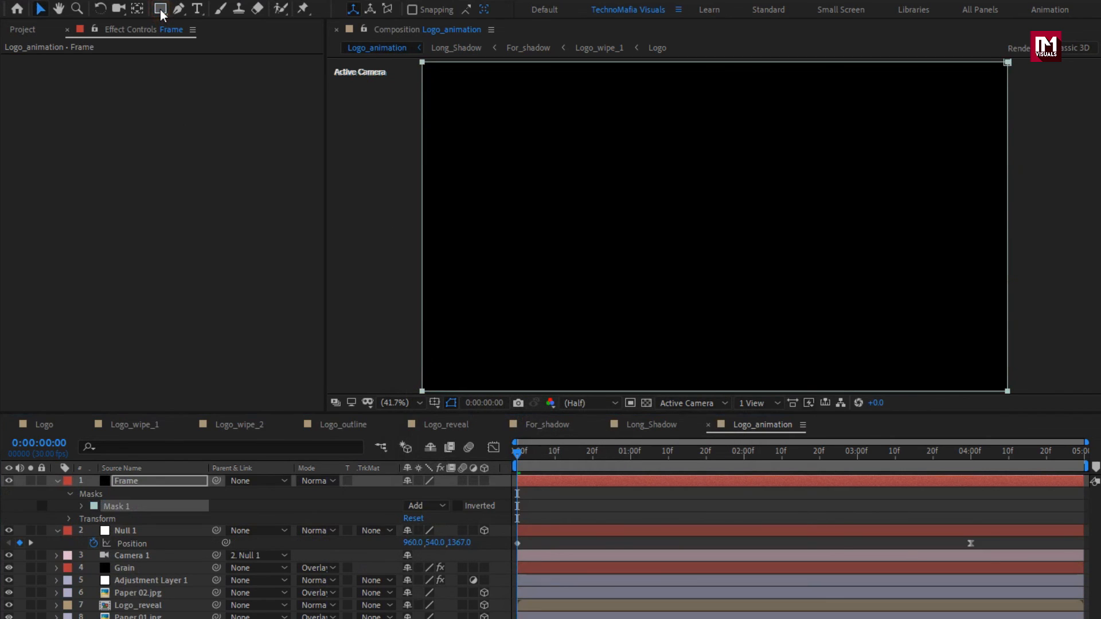
left_click(82, 507)
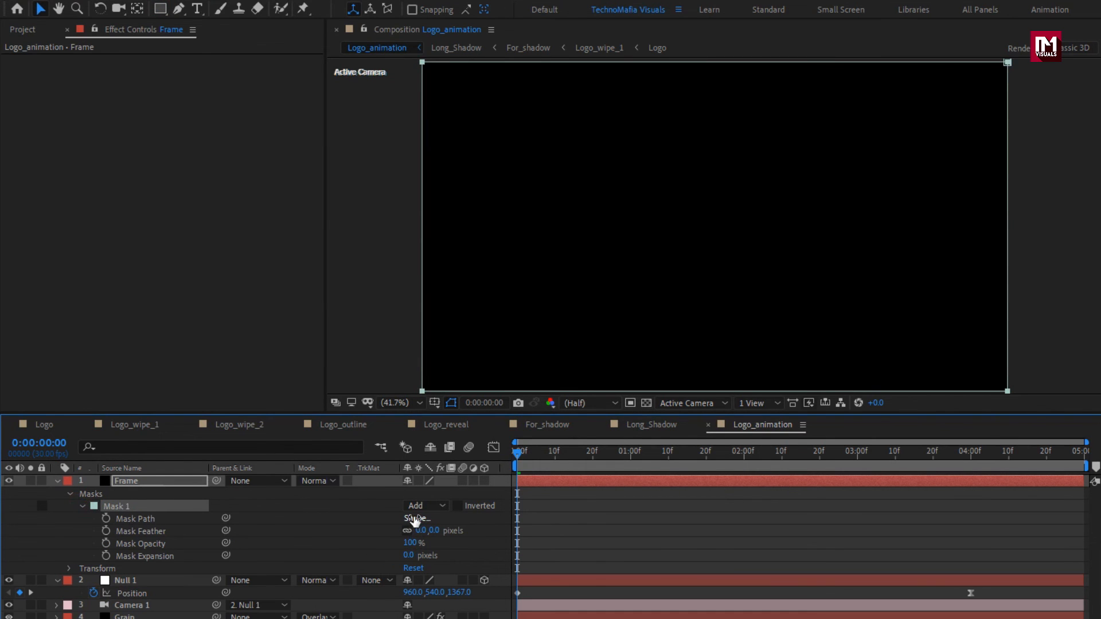
left_click(415, 518)
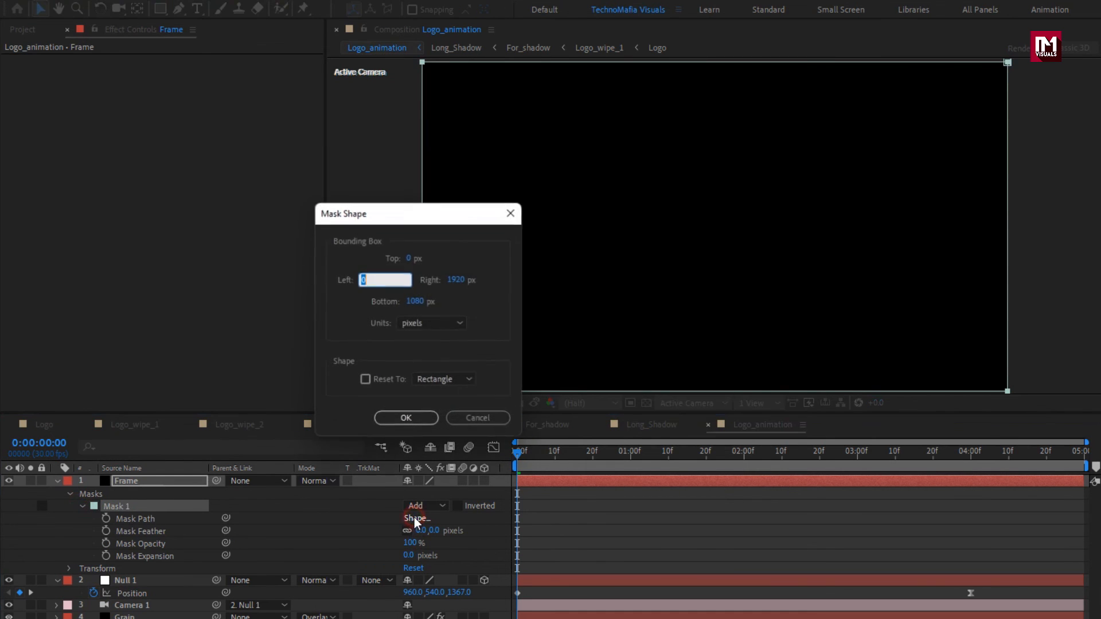
left_click(435, 325)
left_click(436, 389)
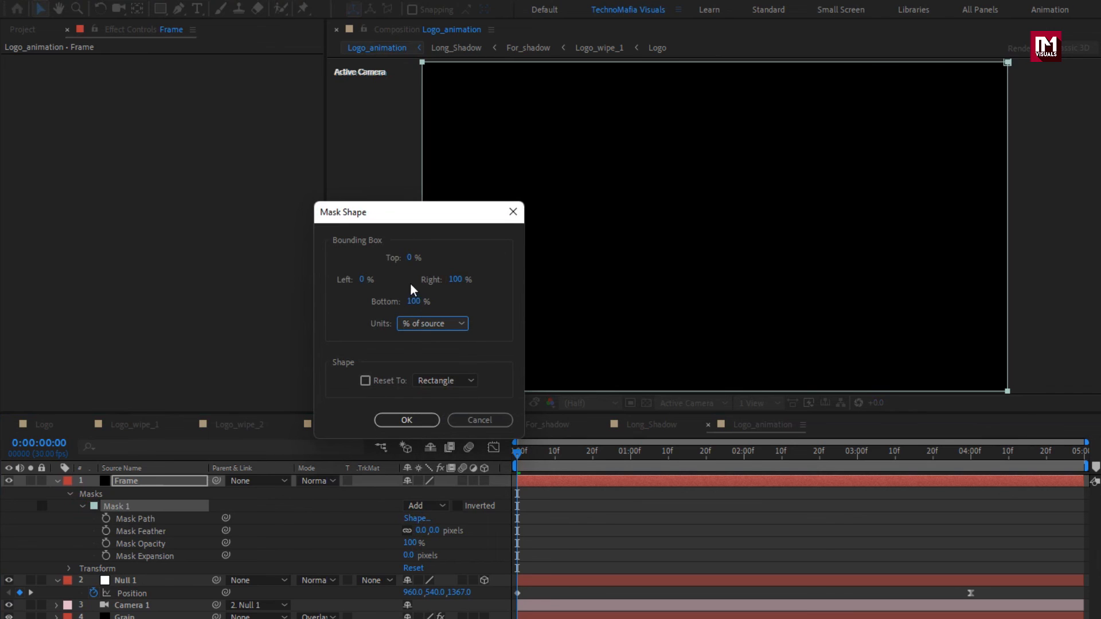
Step: Set the mask's top to 10%, inset its bottom edge equally, and invert the mask to form letterbox bars
left_click(409, 257)
type("10")
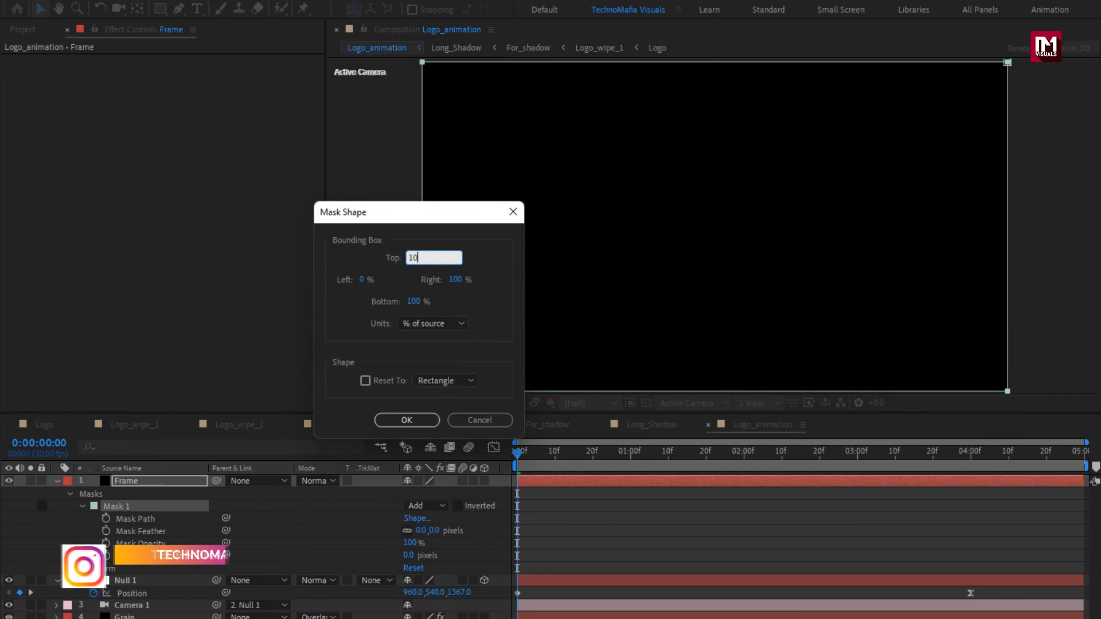
left_click(412, 302)
left_click(406, 420)
left_click(459, 506)
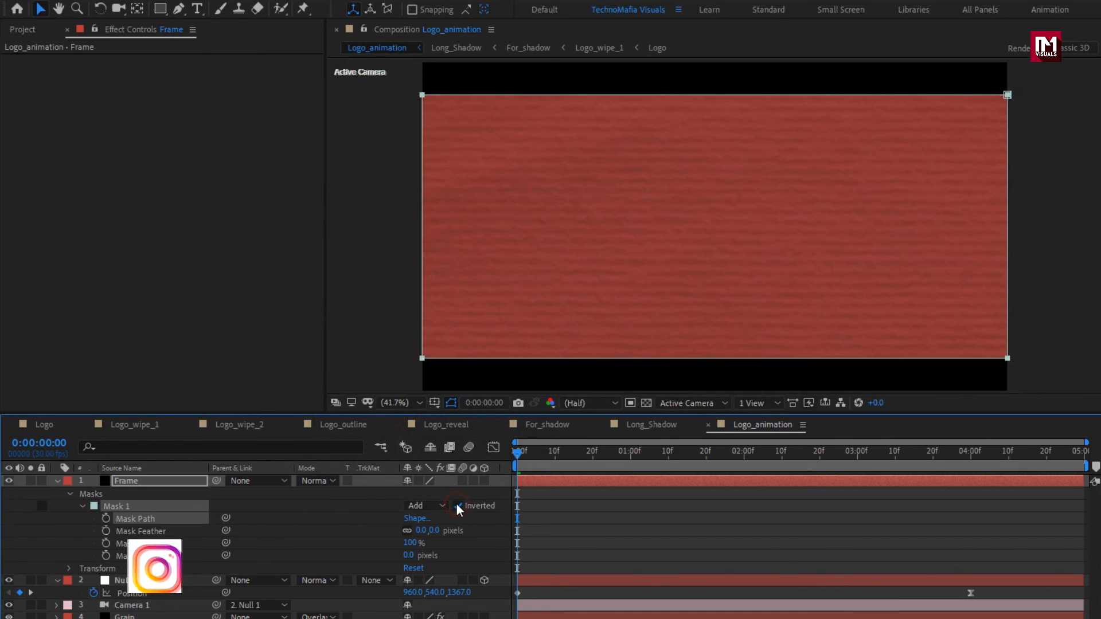
Step: Collapse the Frame and null layer properties and play the Logo_animation preview from the first frame
left_click(58, 480)
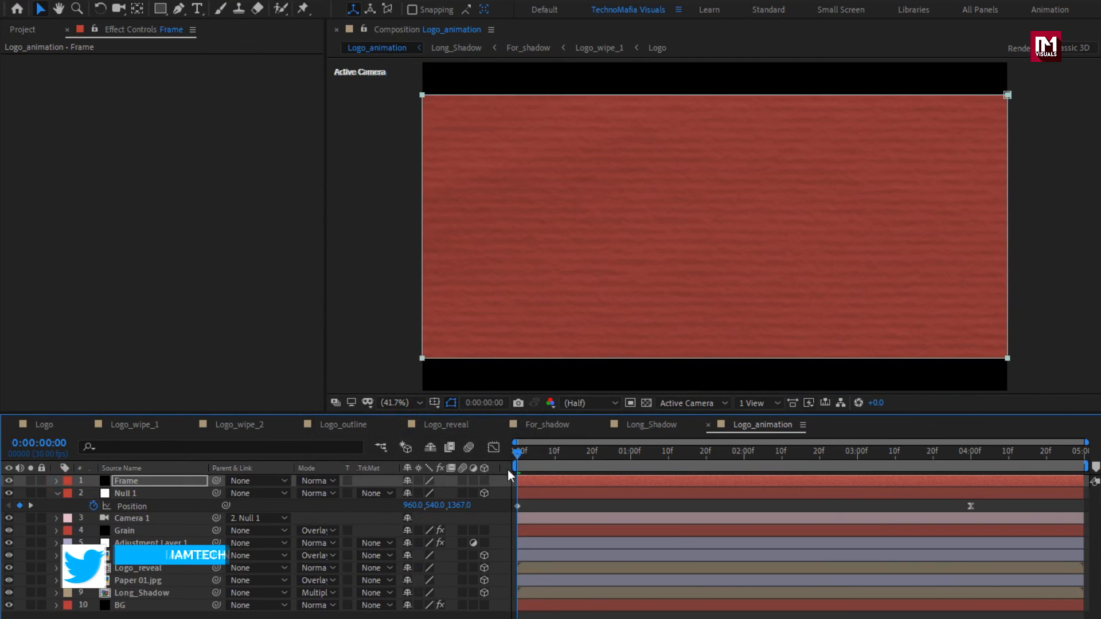
left_click(56, 494)
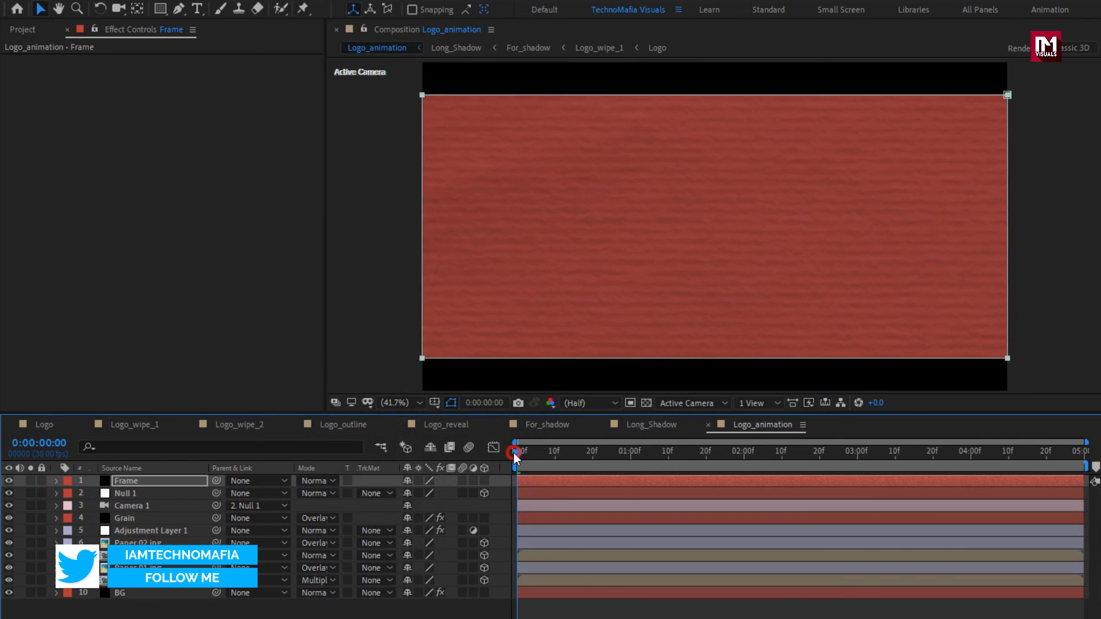
key("space")
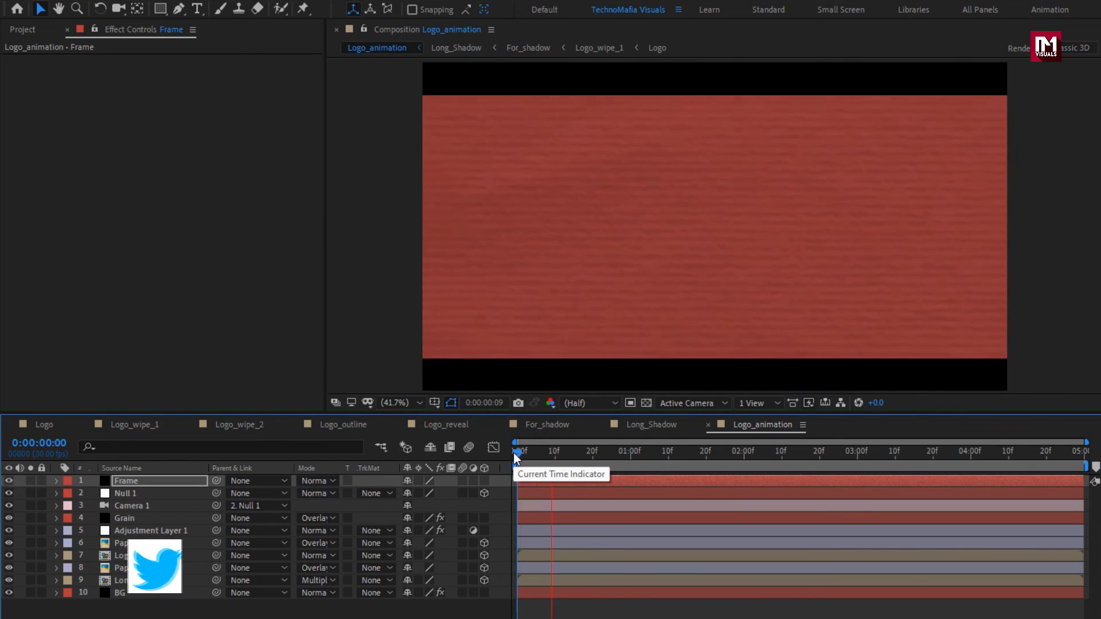